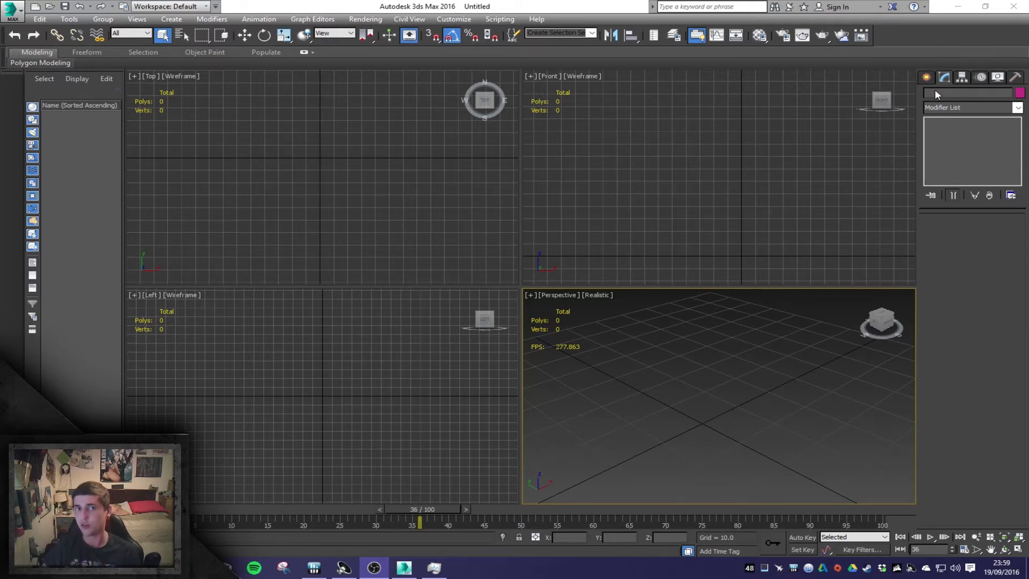
# Step: Create a box about 96 long, 103 wide and 55 high, and move it to the centre of the grid
pyautogui.click(926, 77)
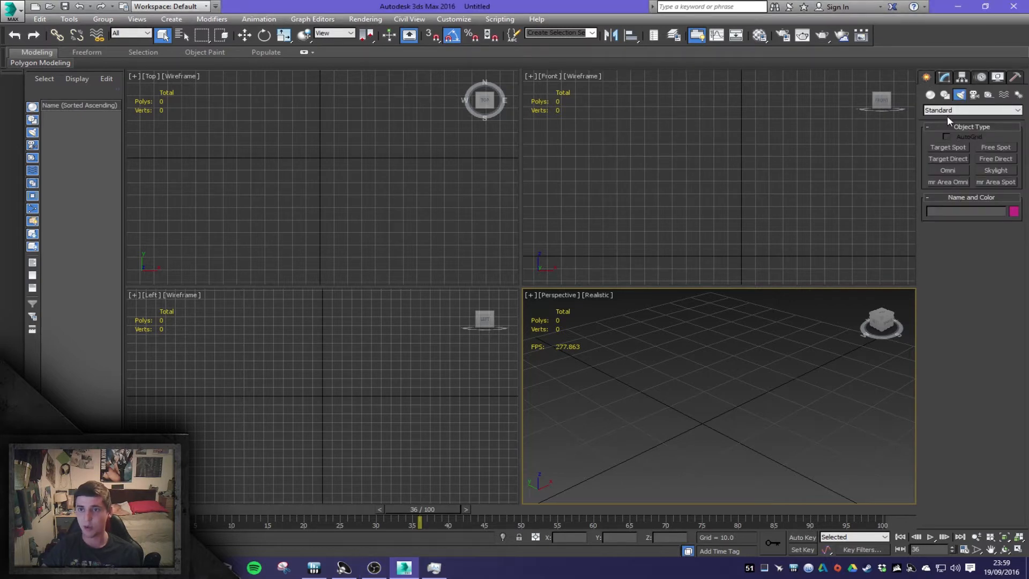
pyautogui.click(930, 95)
pyautogui.click(947, 148)
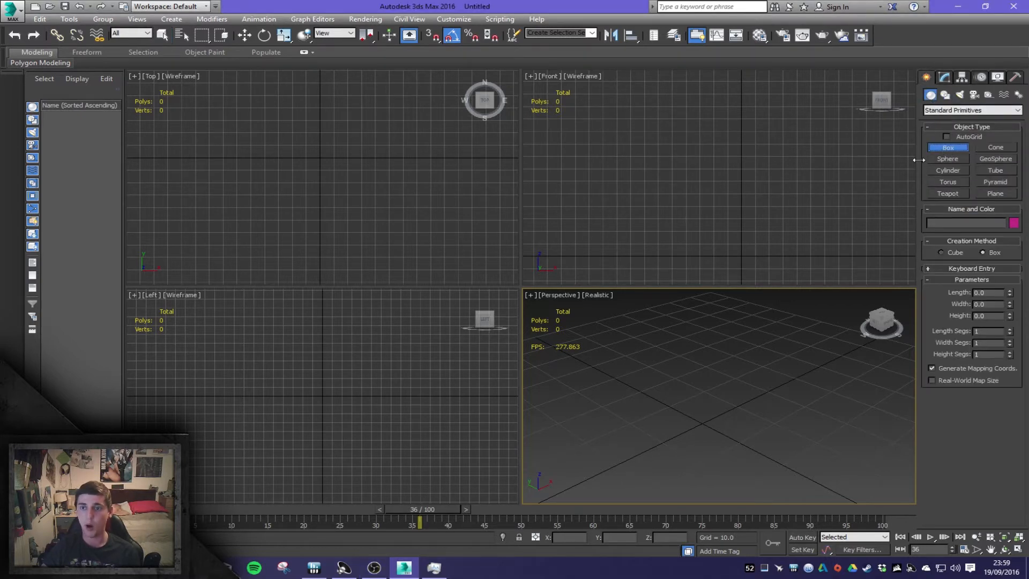
pyautogui.moveTo(315, 157); pyautogui.dragTo(458, 277)
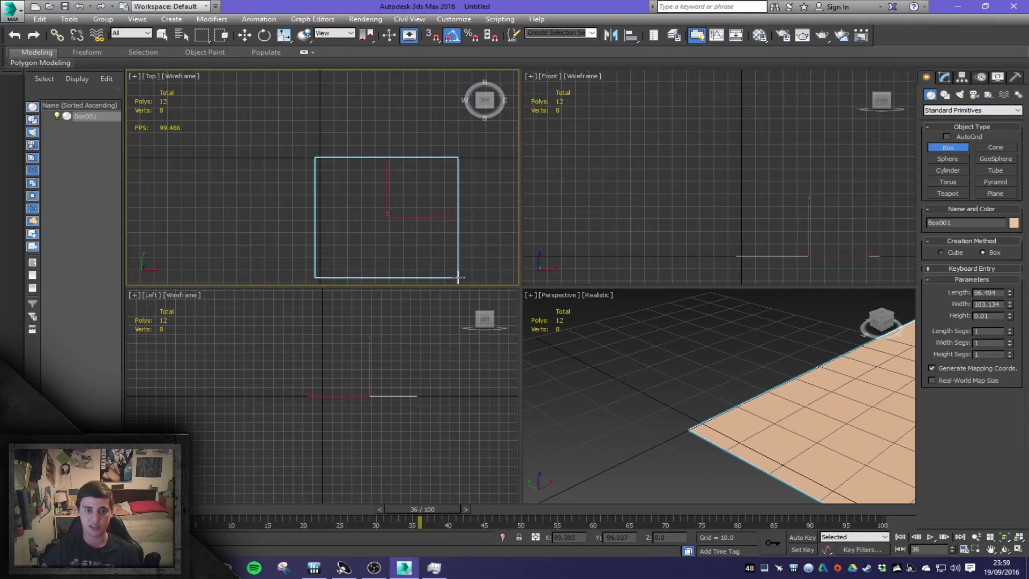
pyautogui.click(439, 209)
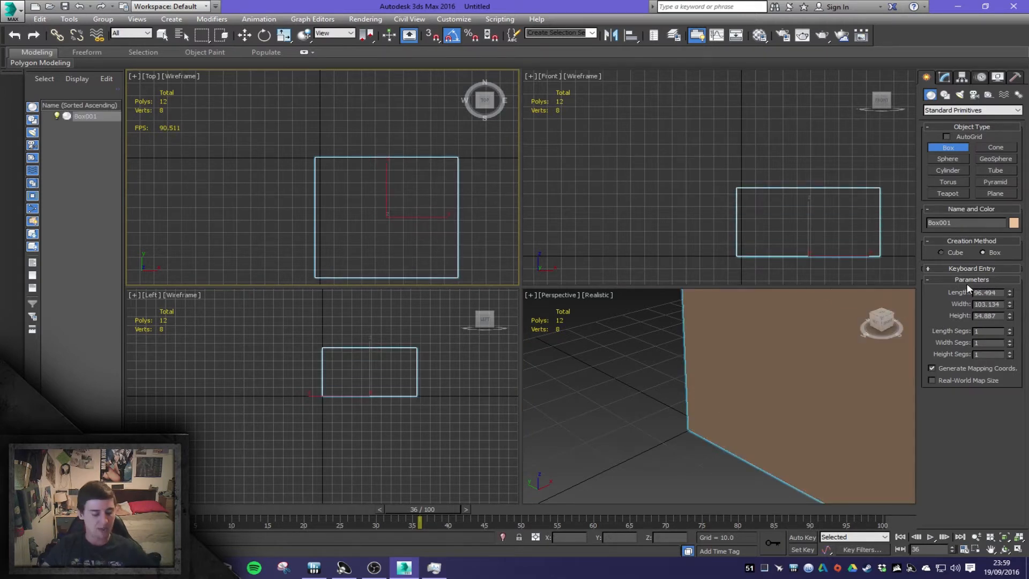
pyautogui.press('w')
pyautogui.moveTo(406, 206); pyautogui.dragTo(340, 147)
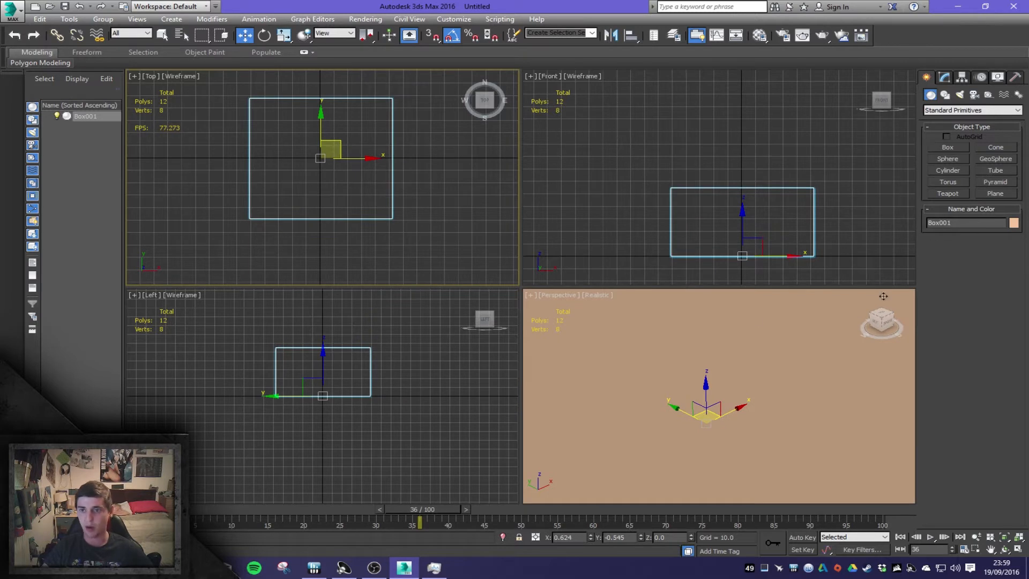
# Step: Convert the box to an Editable Poly
pyautogui.moveTo(779, 358); pyautogui.dragTo(822, 385, button='middle')
pyautogui.scroll(-5, 820, 392)
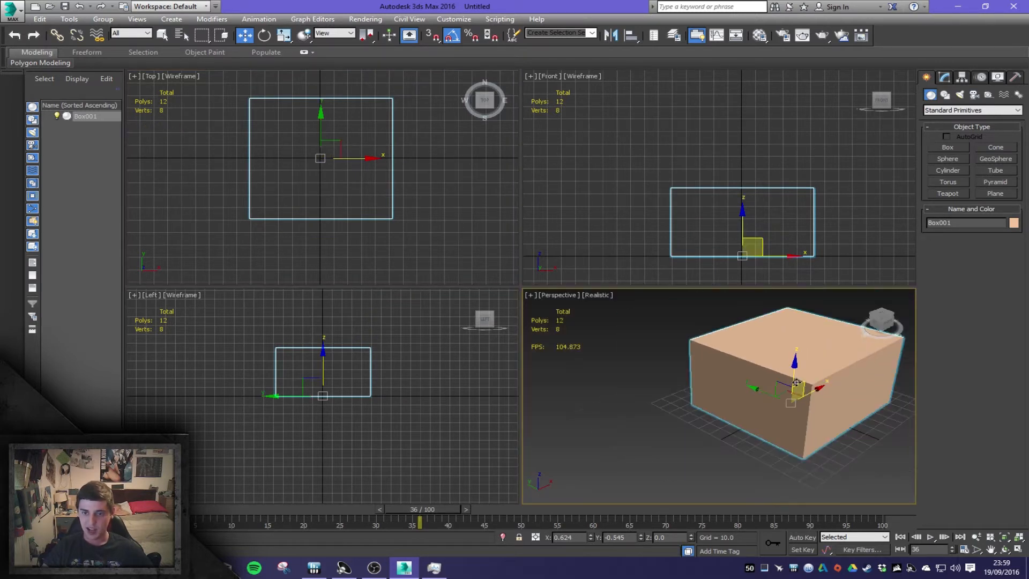
pyautogui.scroll(4, 817, 402)
pyautogui.scroll(-4, 786, 419)
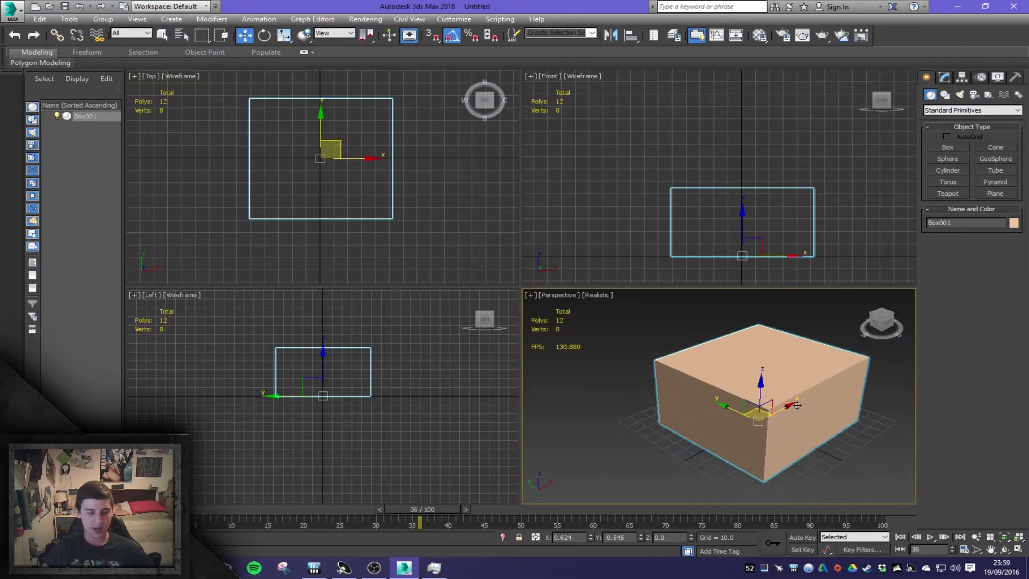
pyautogui.rightClick(799, 399)
pyautogui.moveTo(842, 506)
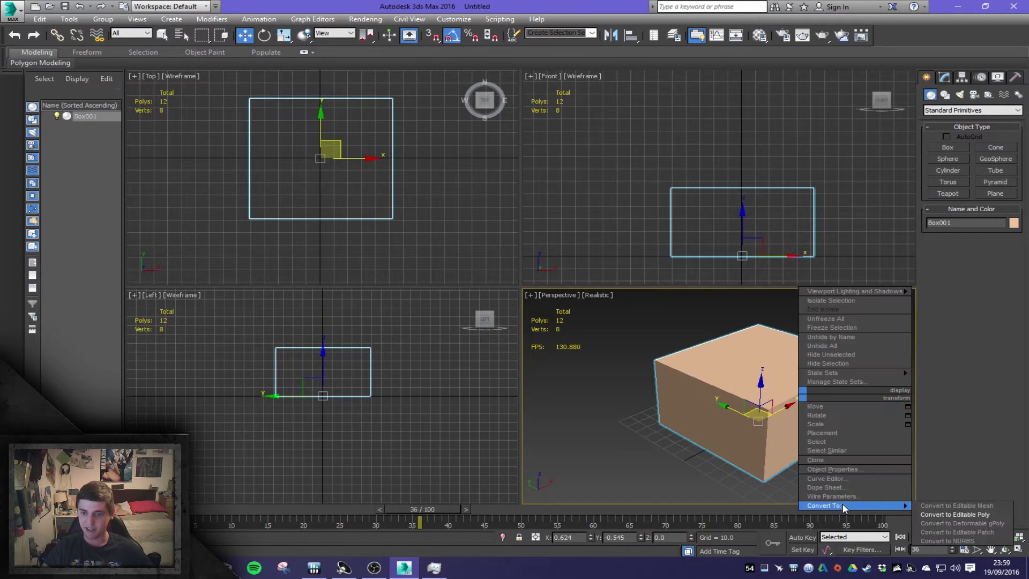
pyautogui.click(951, 511)
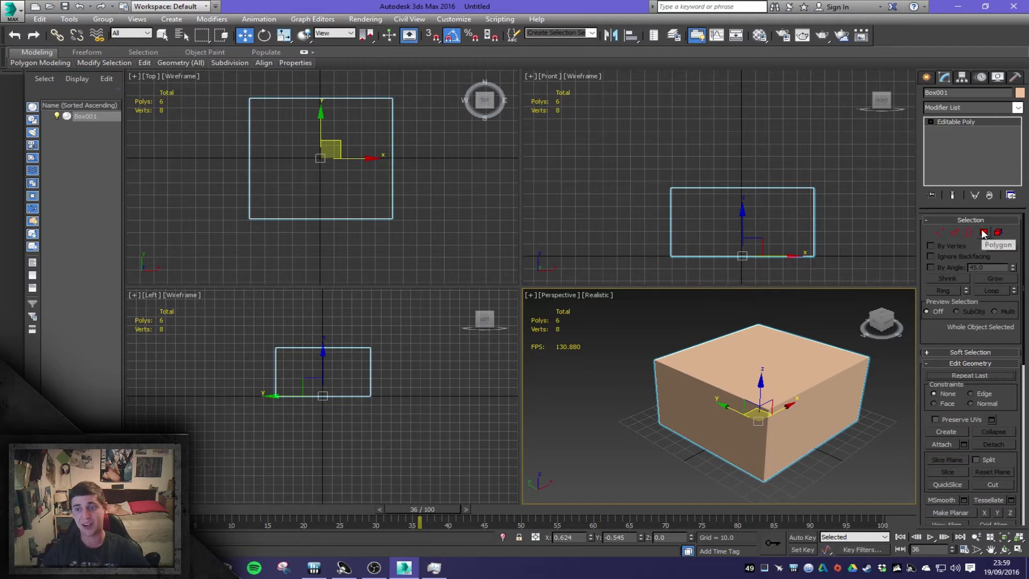
# Step: Select the whole box as an element and flip its normals
pyautogui.click(997, 232)
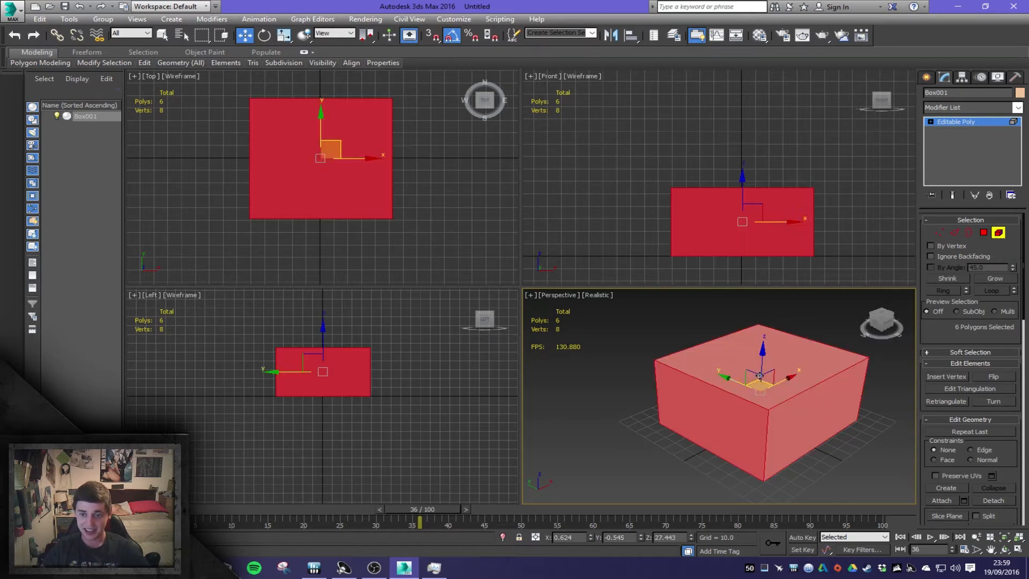
pyautogui.click(754, 389)
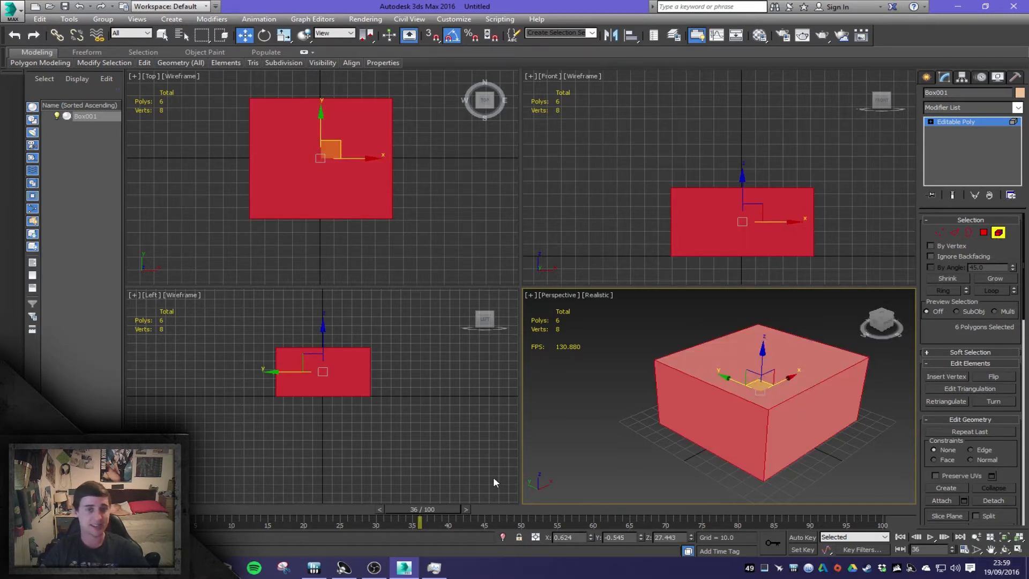
pyautogui.click(982, 374)
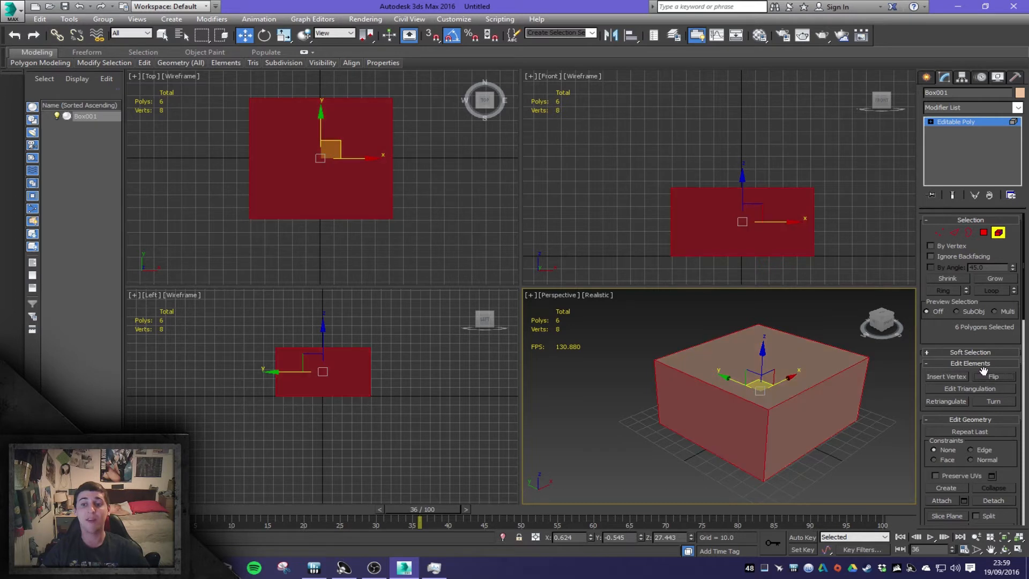
# Step: Delete the box's top polygon and its two near side polygons, keeping the floor and two back walls
pyautogui.click(984, 234)
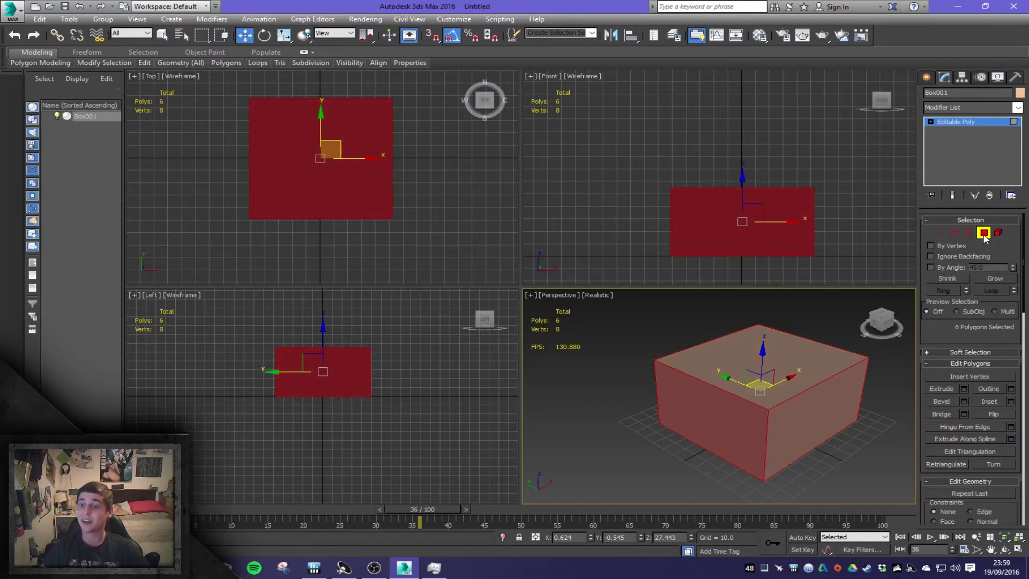
pyautogui.click(814, 375)
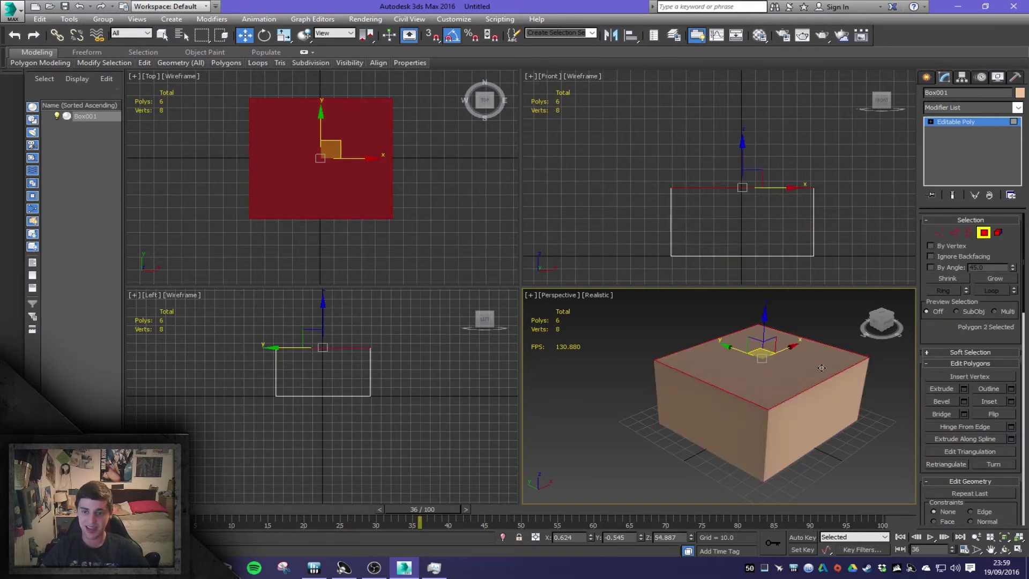
pyautogui.press('Delete')
pyautogui.click(809, 421)
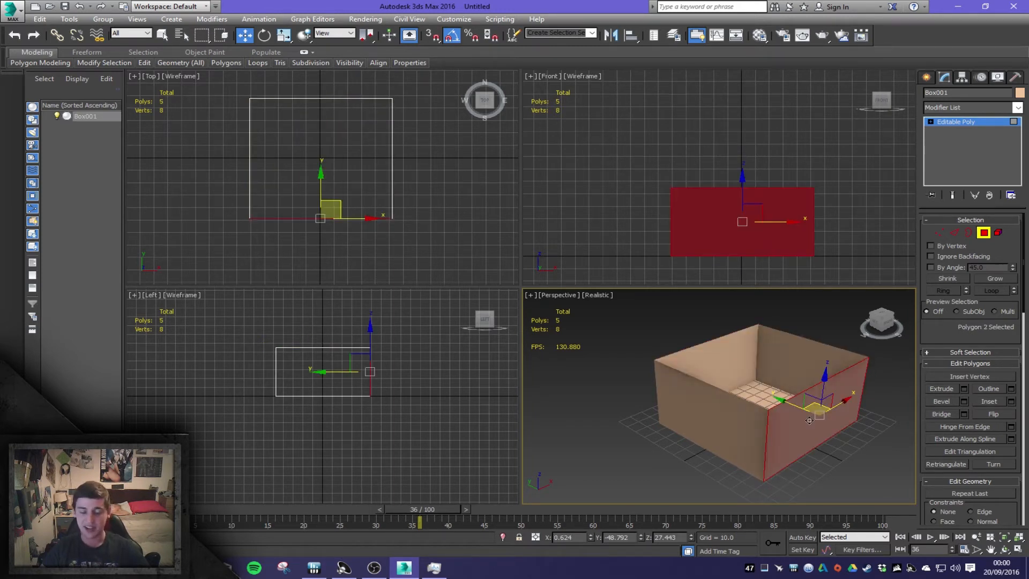
pyautogui.press('Delete')
pyautogui.click(708, 417)
pyautogui.press('Delete')
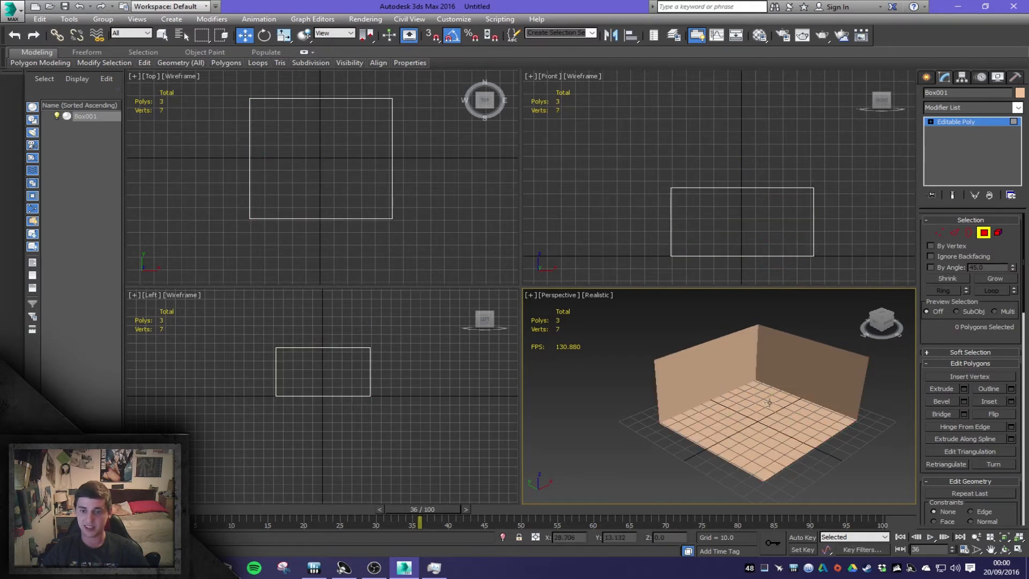
# Step: Create a torus on the room floor near the back wall, with radii of about 8.7 and 3.8
pyautogui.scroll(10, 730, 385)
pyautogui.moveTo(729, 385); pyautogui.dragTo(753, 423, button='middle')
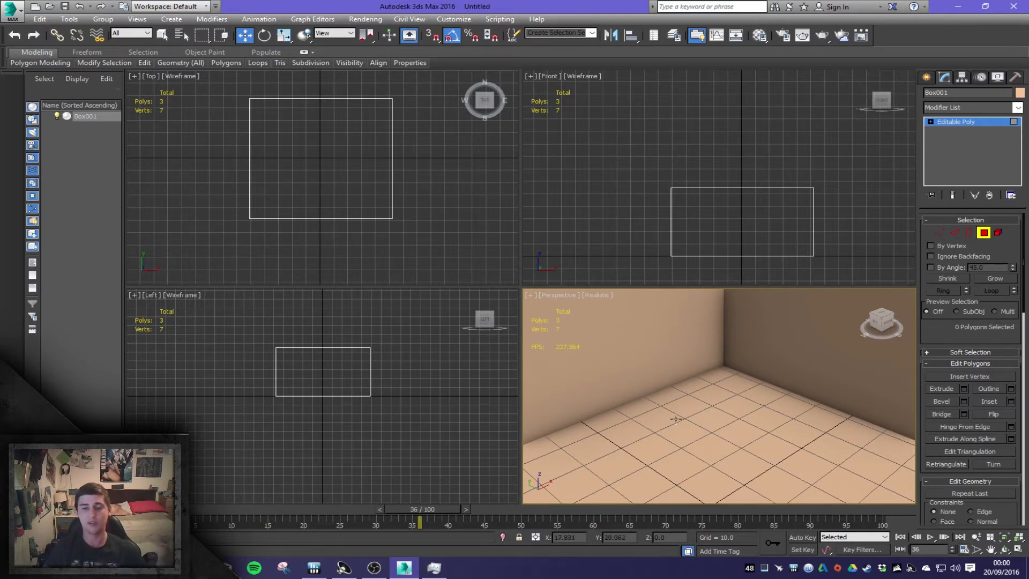
pyautogui.keyDown('alt'); pyautogui.moveTo(679, 410); pyautogui.dragTo(696, 442, button='middle'); pyautogui.keyUp('alt')
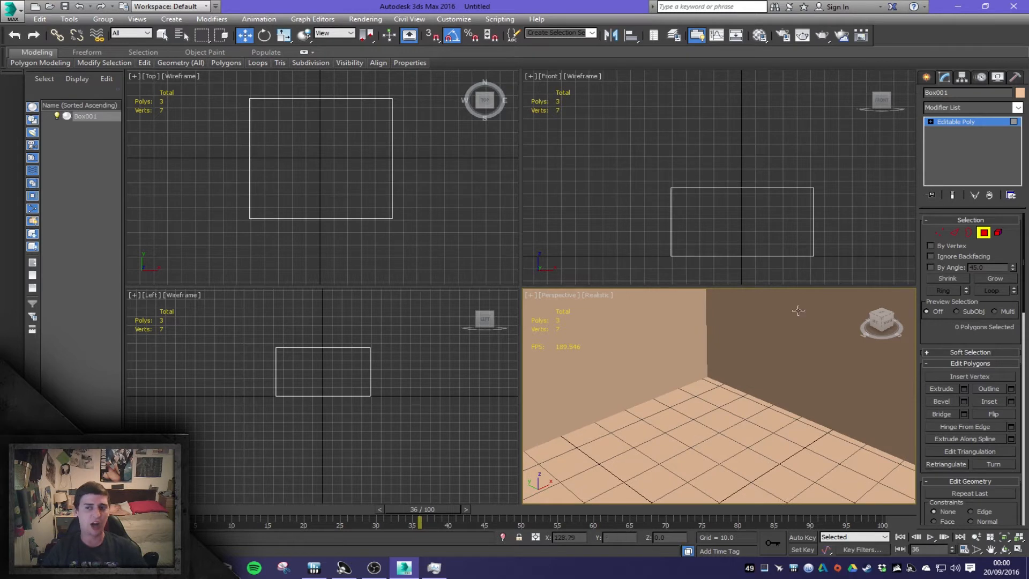
pyautogui.moveTo(756, 366)
pyautogui.keyDown('alt'); pyautogui.mouseDown(button='middle')
pyautogui.moveTo(776, 368)
pyautogui.moveTo(777, 347)
pyautogui.moveTo(741, 363)
pyautogui.moveTo(756, 351)
pyautogui.mouseUp(button='middle'); pyautogui.keyUp('alt')
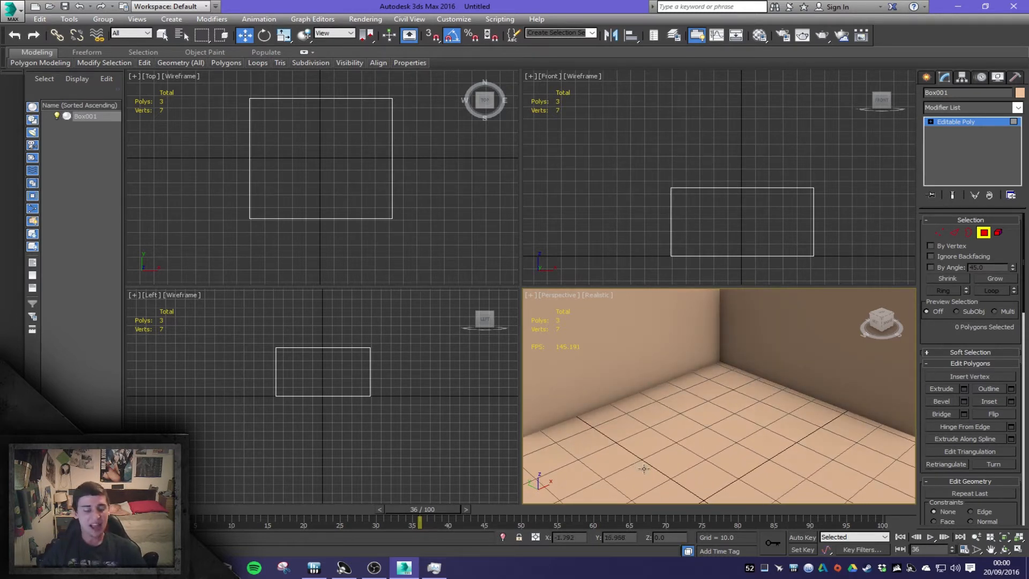
pyautogui.click(926, 77)
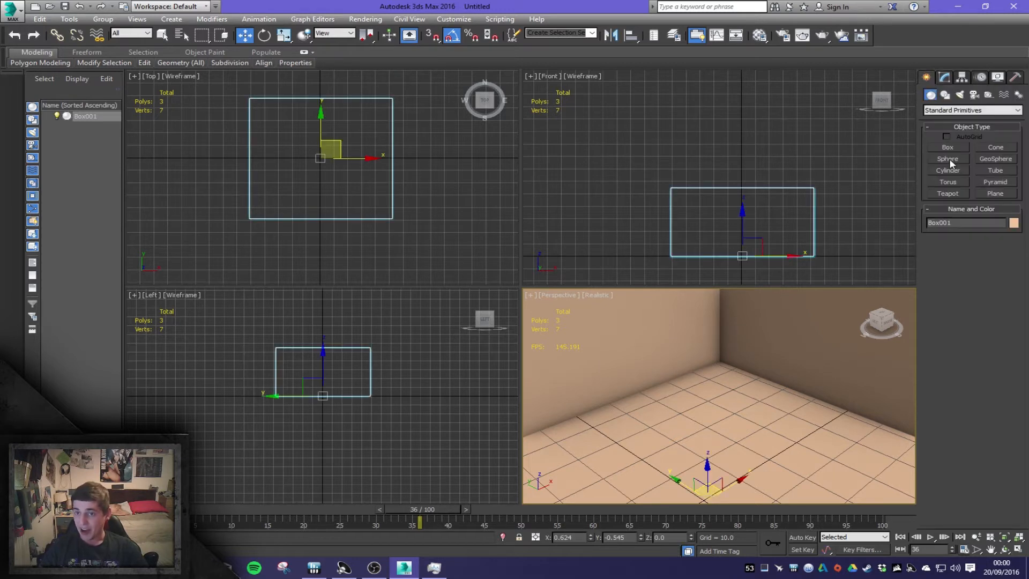
pyautogui.click(947, 181)
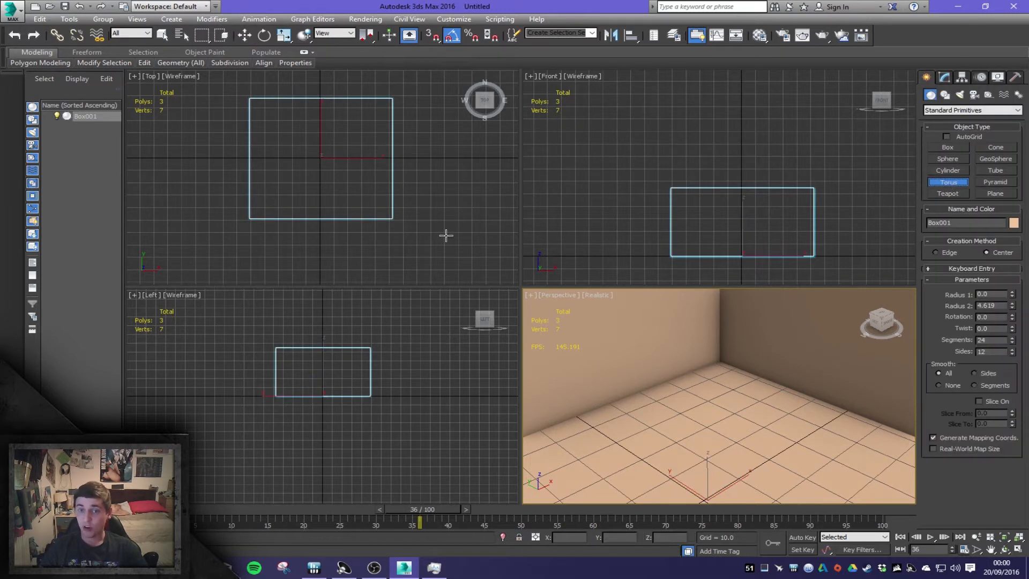
pyautogui.click(348, 118)
pyautogui.moveTo(352, 117); pyautogui.dragTo(366, 119)
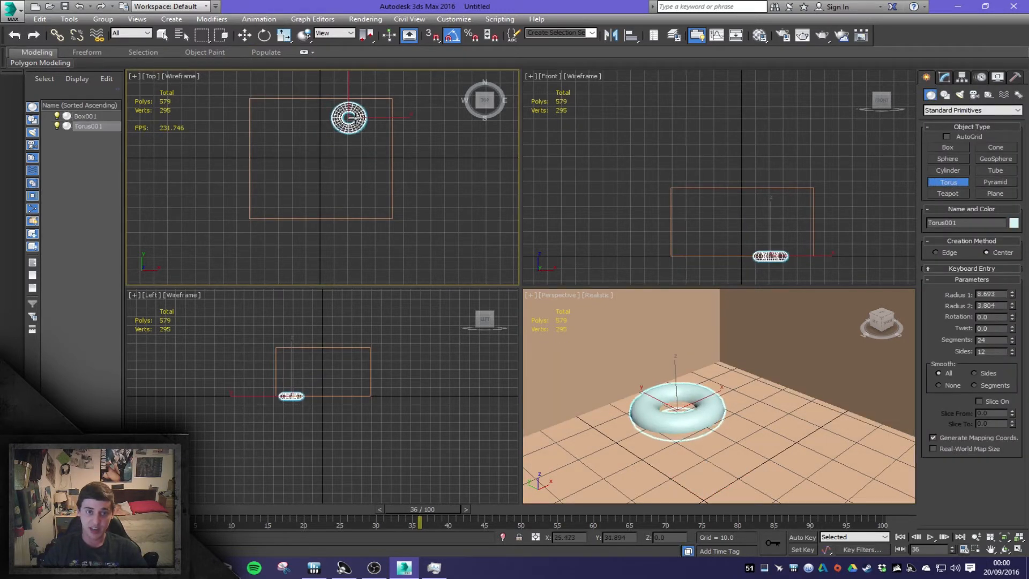
# Step: Raise the torus to a height of about 3.9 so that it rests on the floor
pyautogui.middleClick(763, 281)
pyautogui.scroll(7, 763, 280)
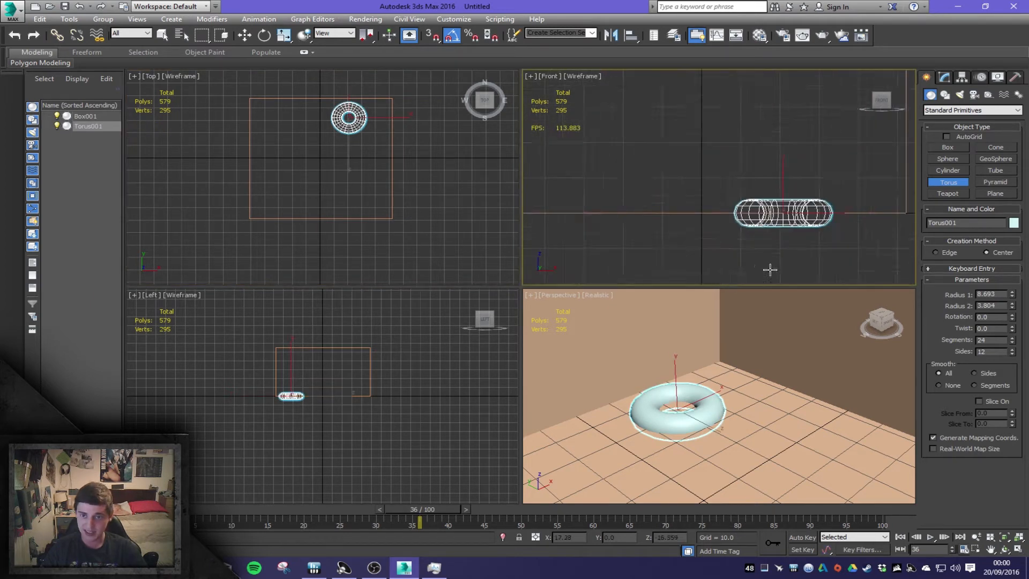
pyautogui.moveTo(795, 258); pyautogui.dragTo(734, 275, button='middle')
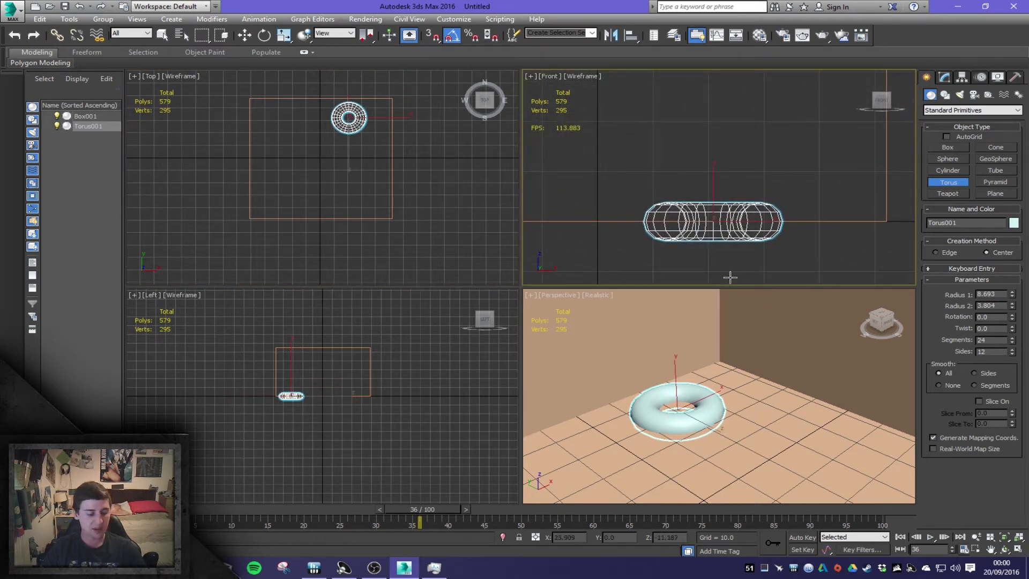
pyautogui.press('w')
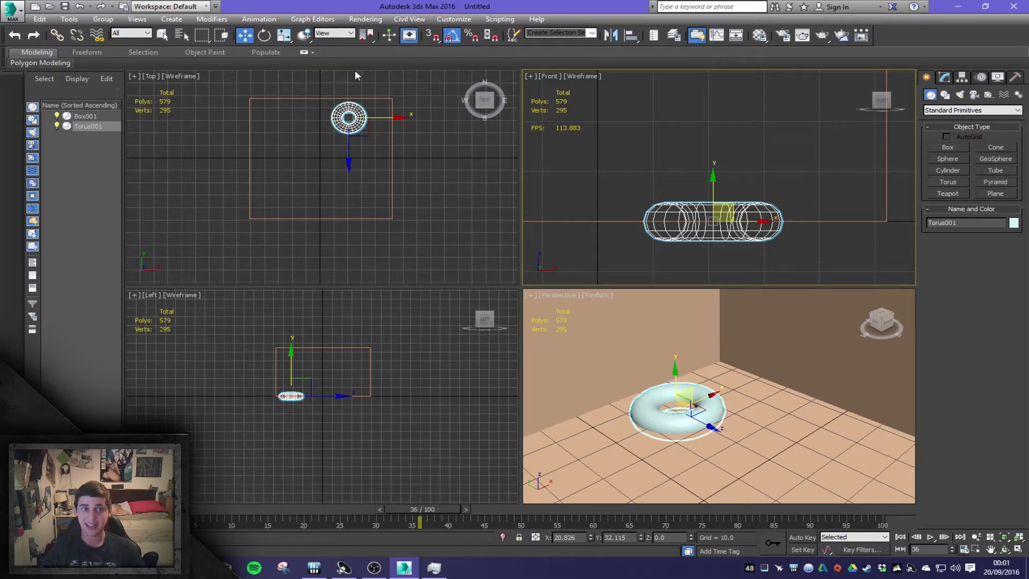
pyautogui.moveTo(713, 190); pyautogui.dragTo(713, 171)
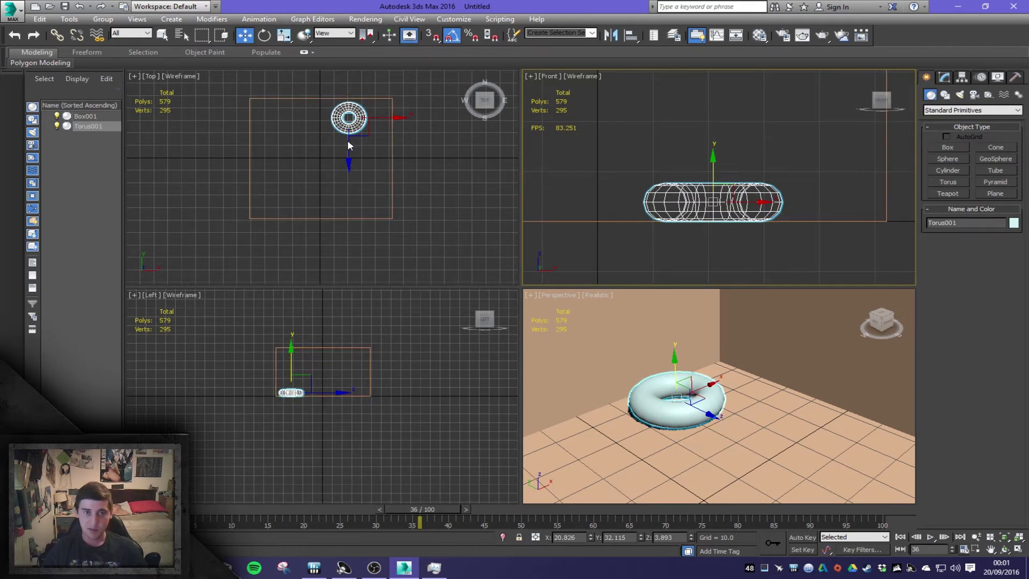
# Step: Move the torus across the floor to about X 7.3, Y 22.4, away from the back corner
pyautogui.scroll(4, 349, 142)
pyautogui.moveTo(357, 163); pyautogui.dragTo(361, 300, button='middle')
pyautogui.moveTo(368, 211); pyautogui.dragTo(331, 234)
# Step: Create a sphere with a radius of about 13 in the back corner beside the torus and raise it onto the floor
pyautogui.scroll(2, 375, 252)
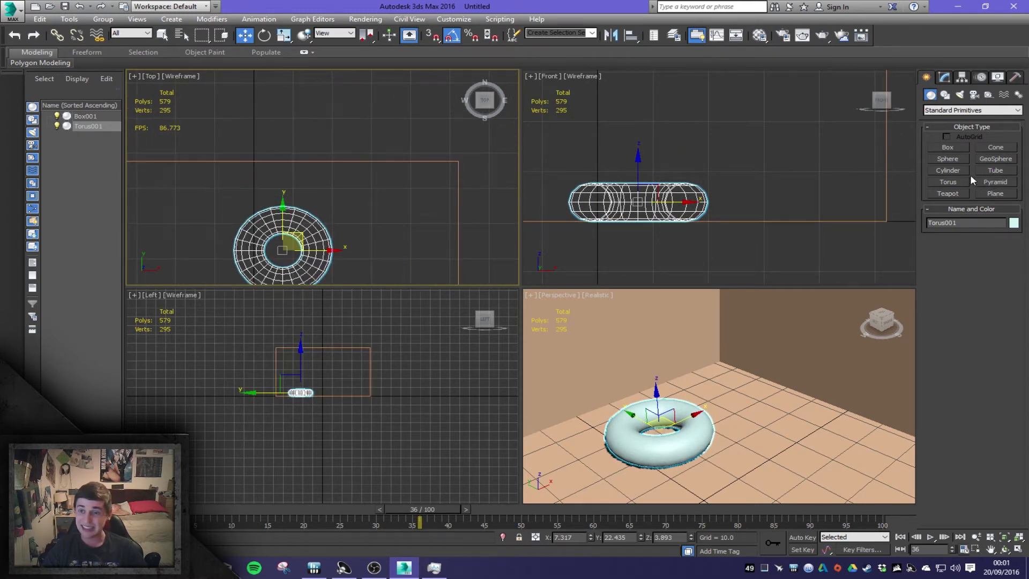
pyautogui.click(947, 159)
pyautogui.moveTo(393, 219); pyautogui.dragTo(440, 239)
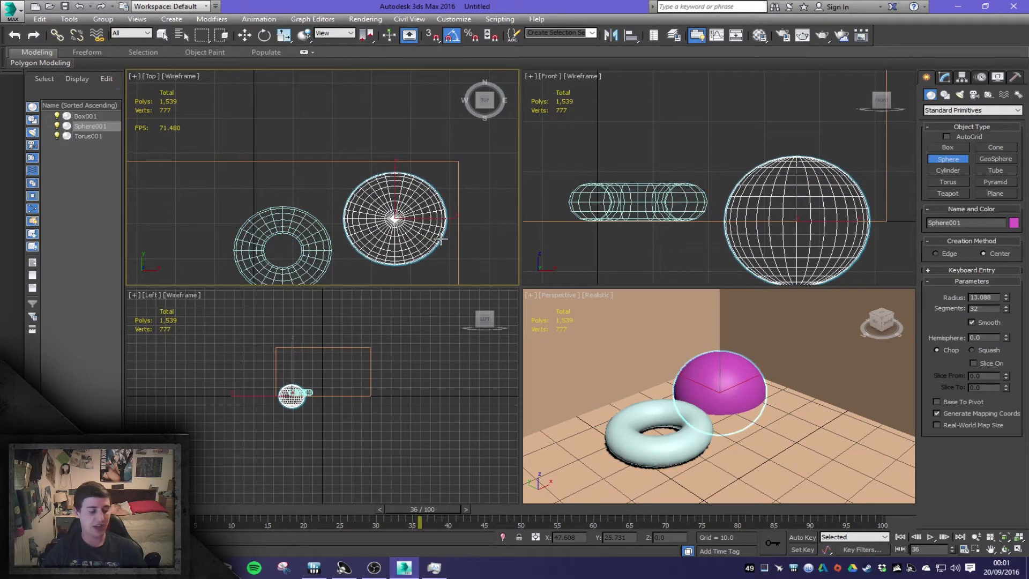
pyautogui.press('w')
pyautogui.click(794, 194)
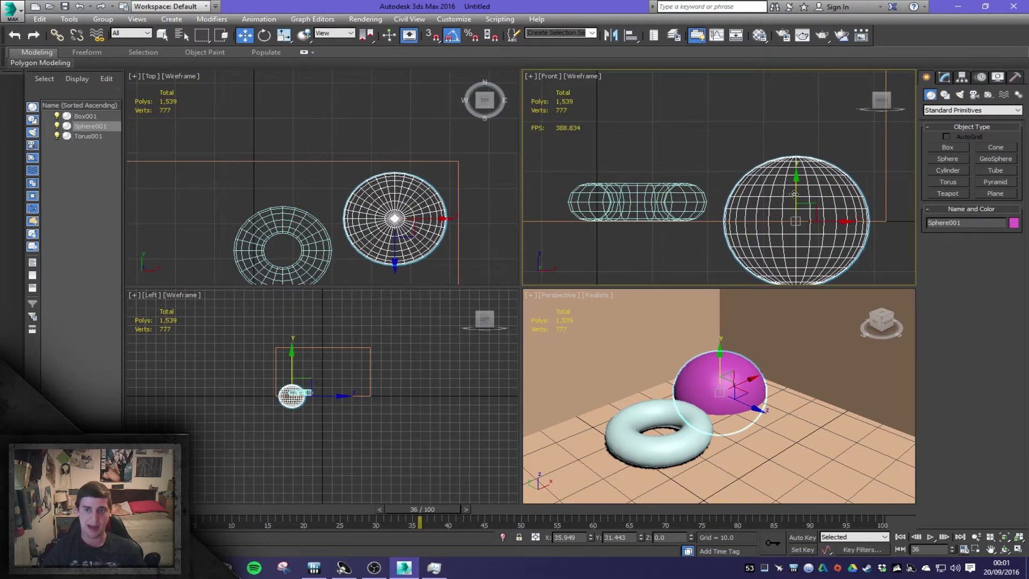
pyautogui.moveTo(794, 194); pyautogui.dragTo(793, 127)
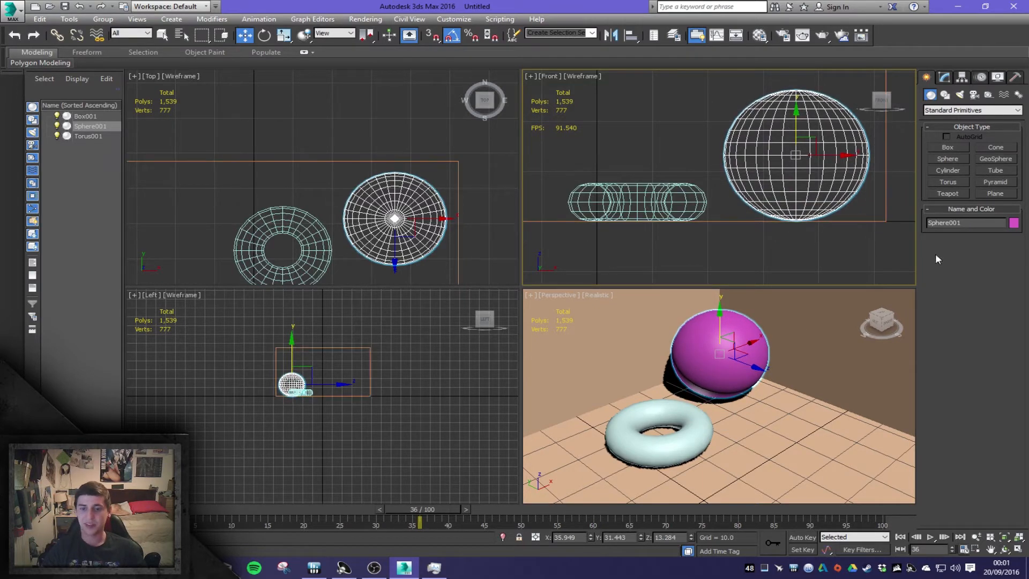
# Step: Create a teapot with a radius of about 9 on the floor in front of the sphere
pyautogui.click(947, 194)
pyautogui.moveTo(393, 268); pyautogui.dragTo(389, 171, button='middle')
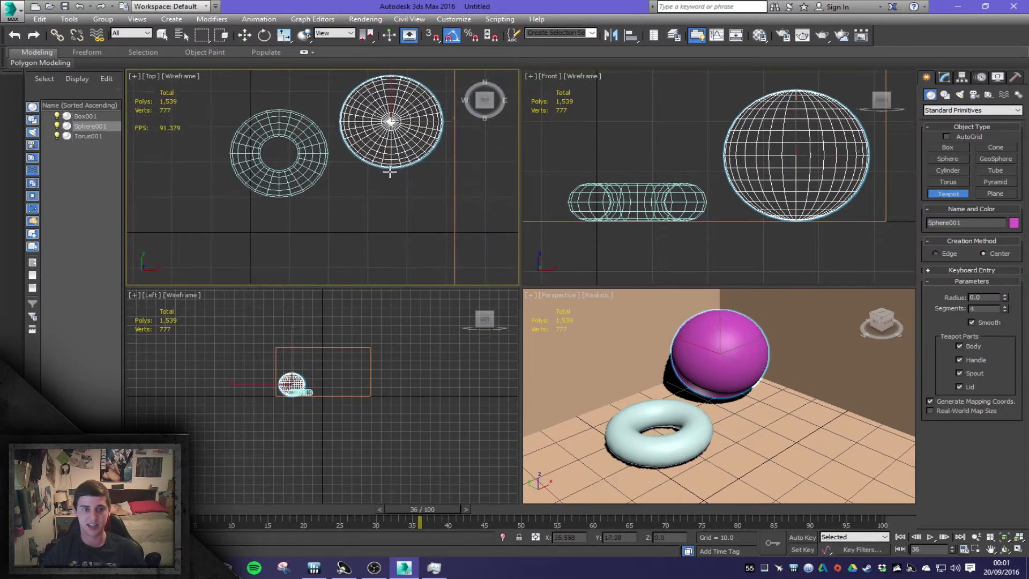
pyautogui.moveTo(383, 227); pyautogui.dragTo(407, 252)
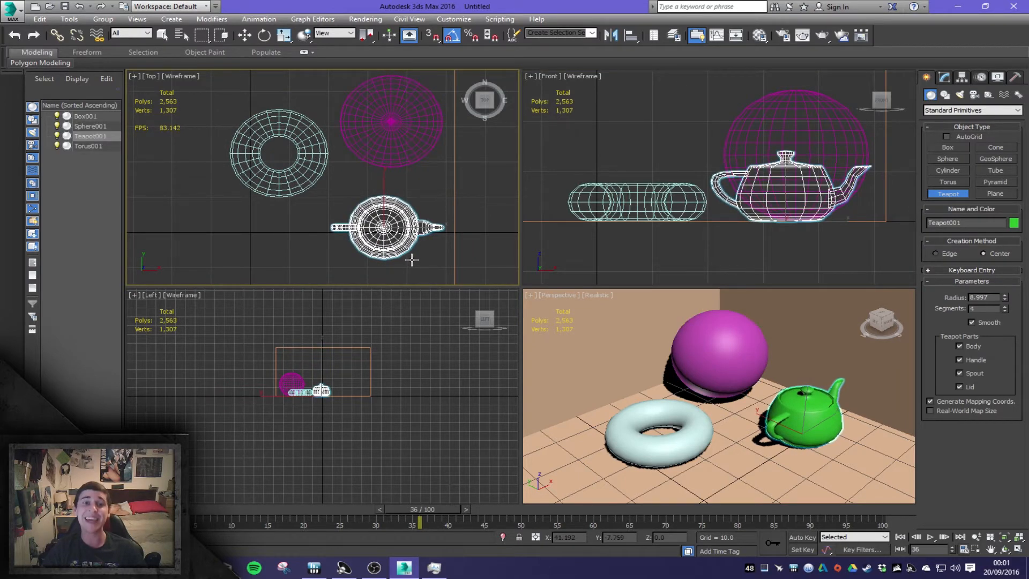
# Step: Rotate the teapot 105 degrees about its vertical axis with angle snap on
pyautogui.click(264, 37)
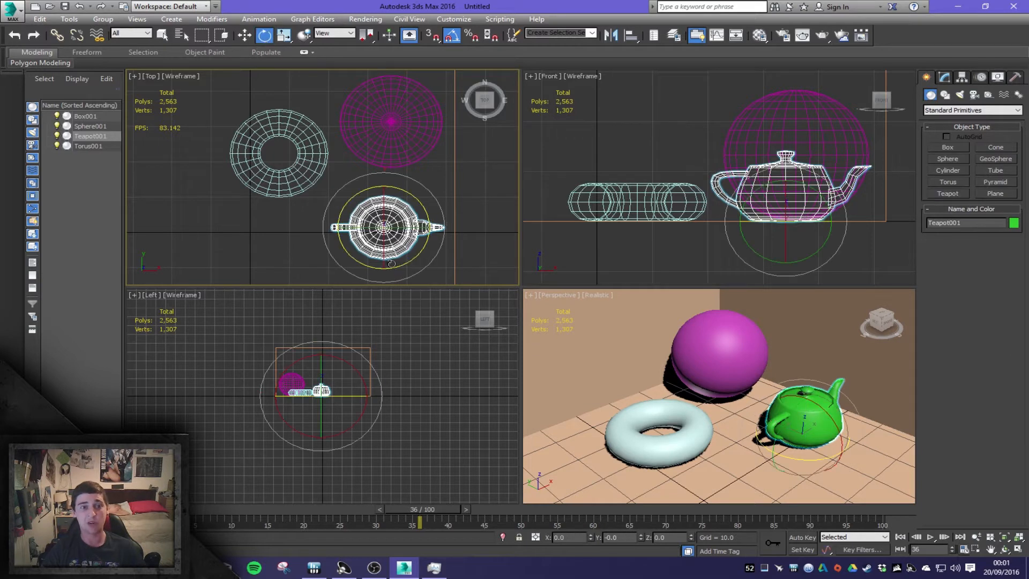
pyautogui.click(452, 36)
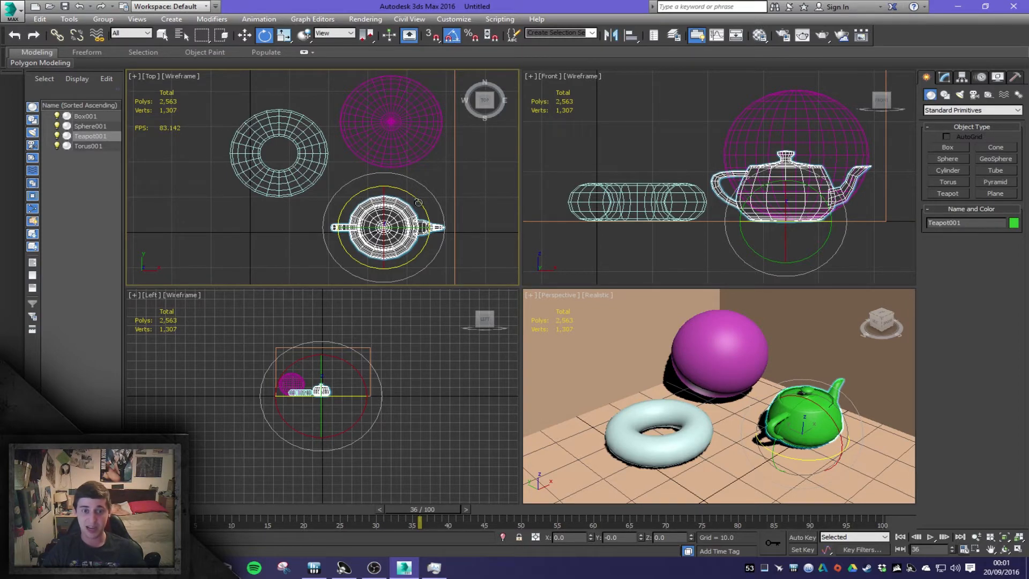
pyautogui.moveTo(421, 203); pyautogui.dragTo(391, 142)
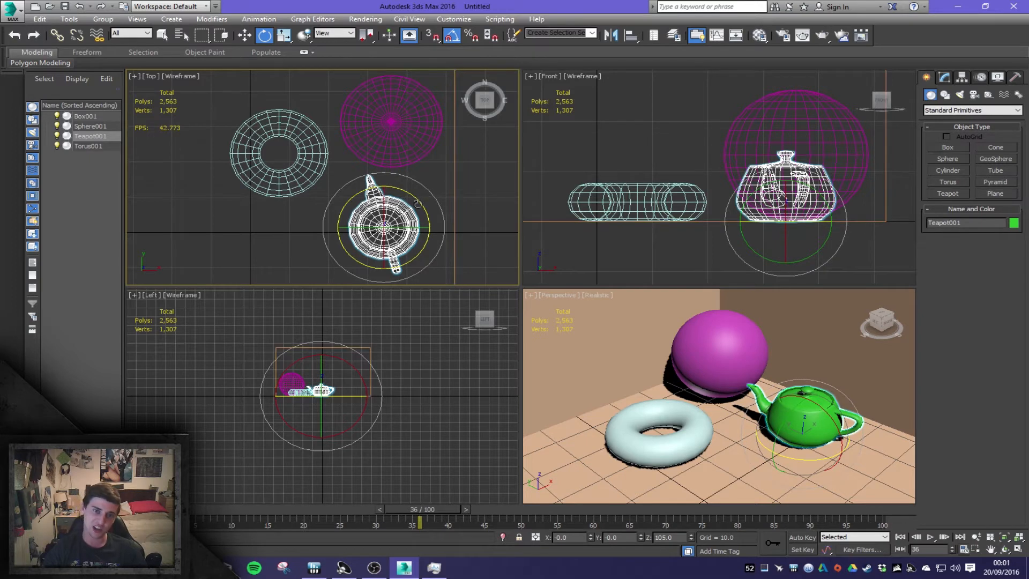
# Step: Rotate the teapot about its vertical axis to a Z rotation of 115 degrees
pyautogui.moveTo(417, 204); pyautogui.dragTo(389, 239)
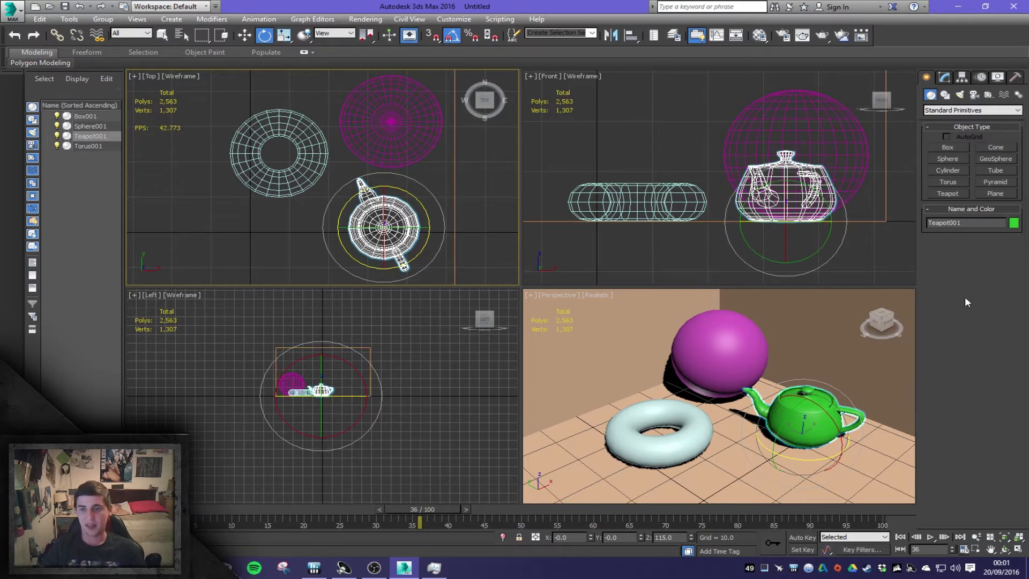
# Step: Create a Target Spot light above one side of the room, aimed down past the objects, with a target distance of about 183
pyautogui.click(960, 94)
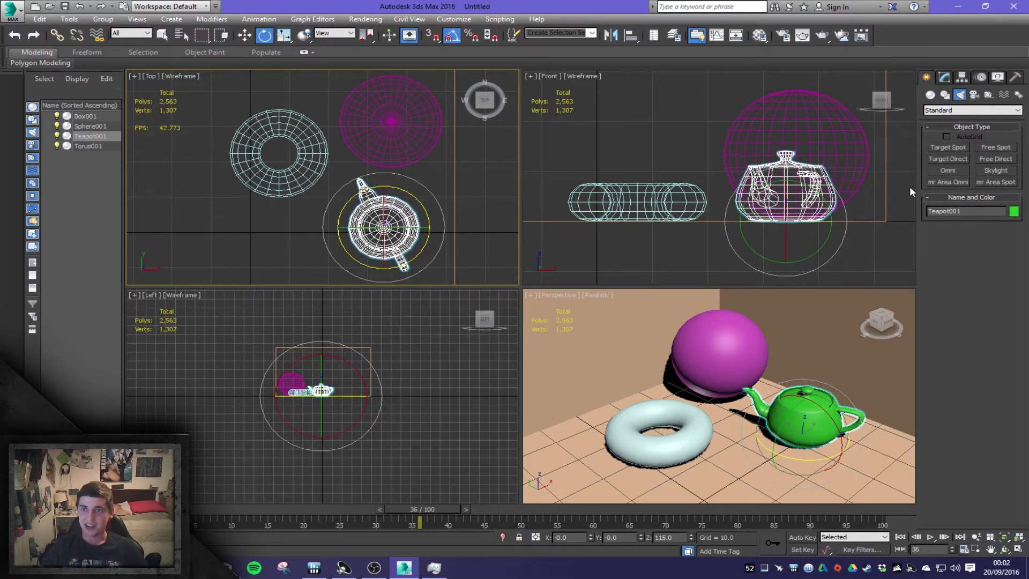
pyautogui.scroll(-4, 674, 137)
pyautogui.scroll(1, 693, 221)
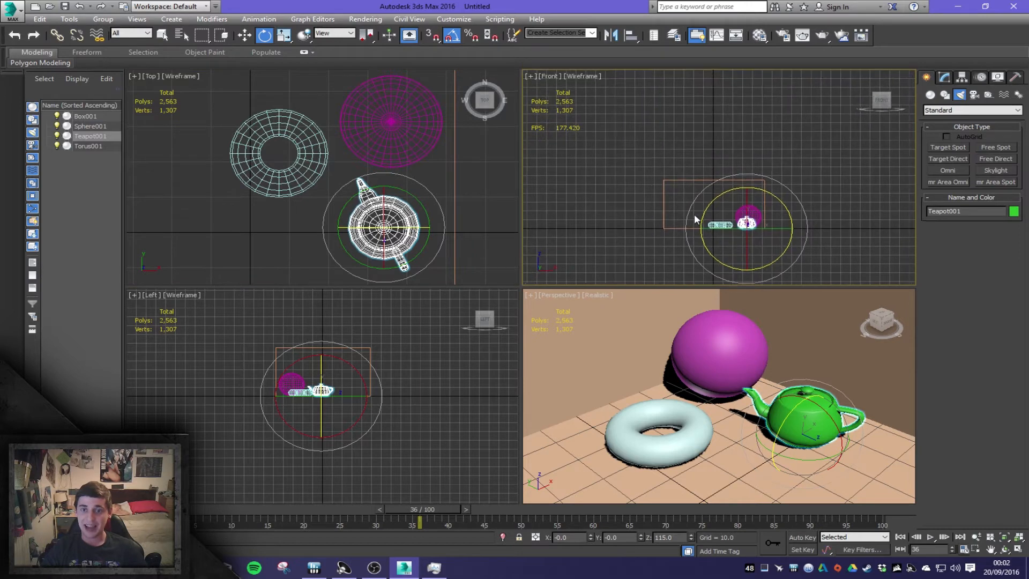
pyautogui.click(947, 148)
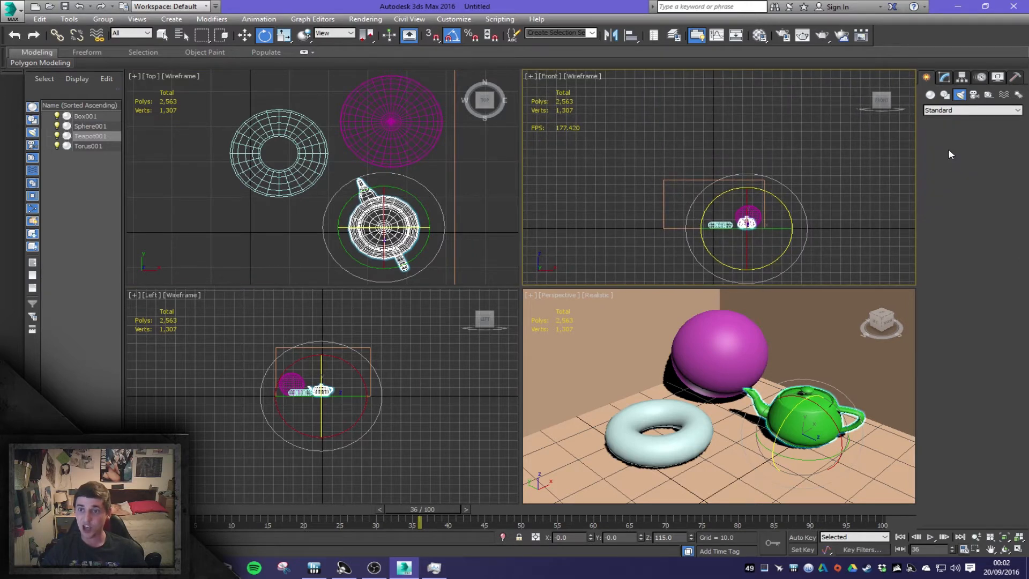
pyautogui.moveTo(639, 138); pyautogui.dragTo(770, 241)
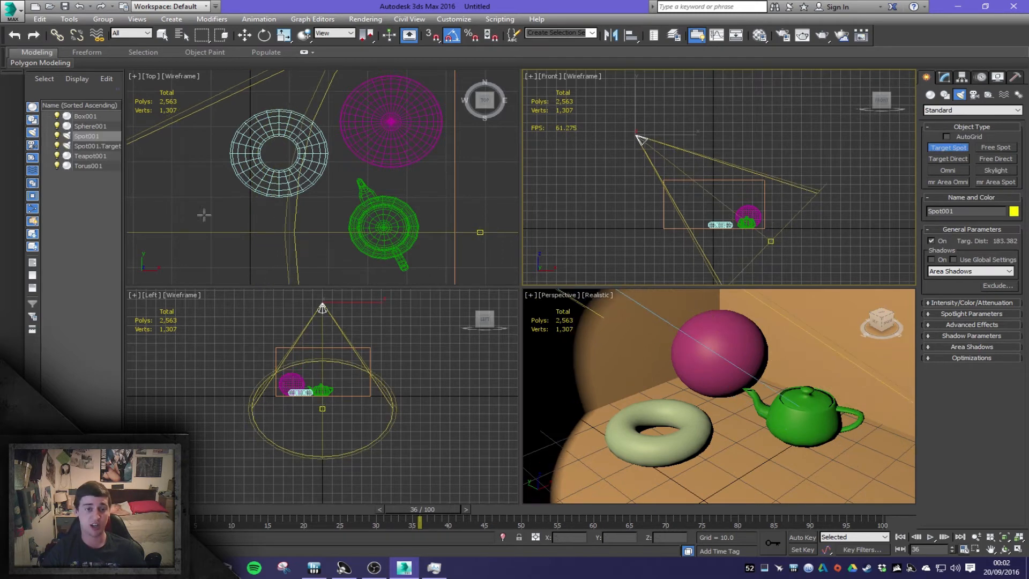
pyautogui.scroll(-5, 276, 241)
pyautogui.scroll(-2, 316, 252)
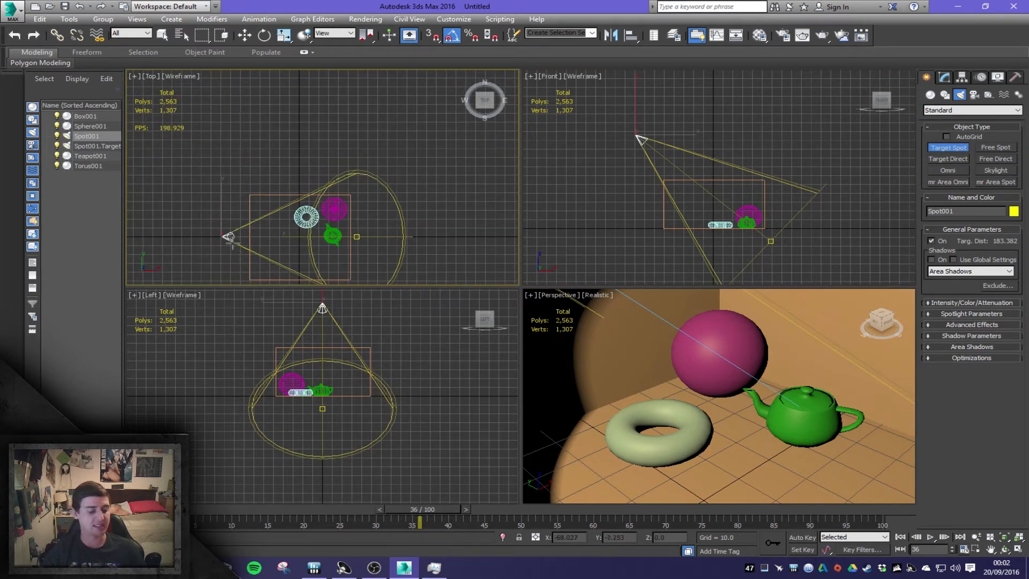
pyautogui.rightClick(247, 229)
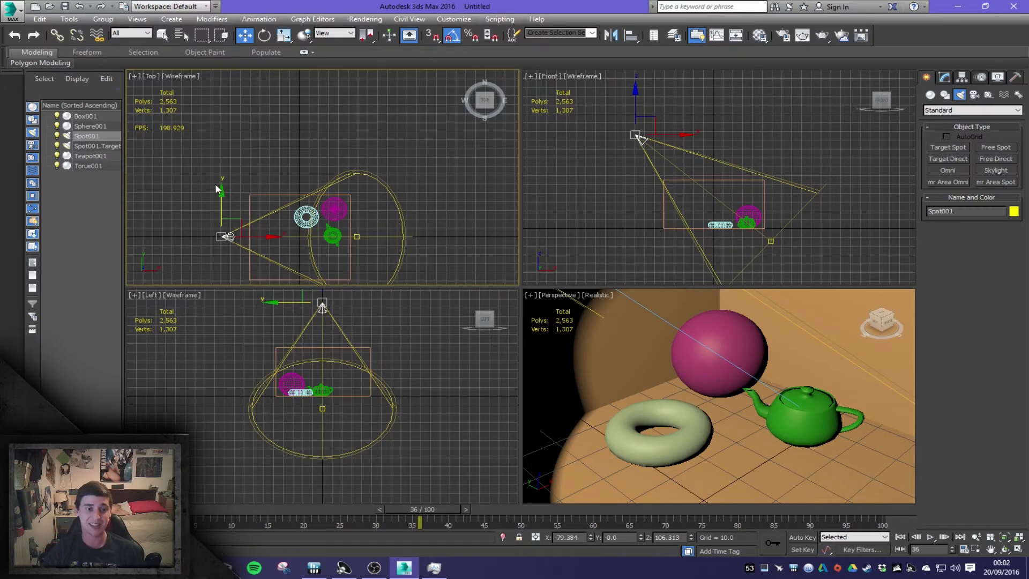
# Step: Move the spotlight out toward the room's front corner and shift its target to about X 23, Y 16, between the objects
pyautogui.moveTo(217, 189); pyautogui.dragTo(290, 190)
pyautogui.moveTo(291, 189); pyautogui.dragTo(351, 208, button='middle')
pyautogui.moveTo(261, 138); pyautogui.dragTo(265, 253)
pyautogui.click(397, 191)
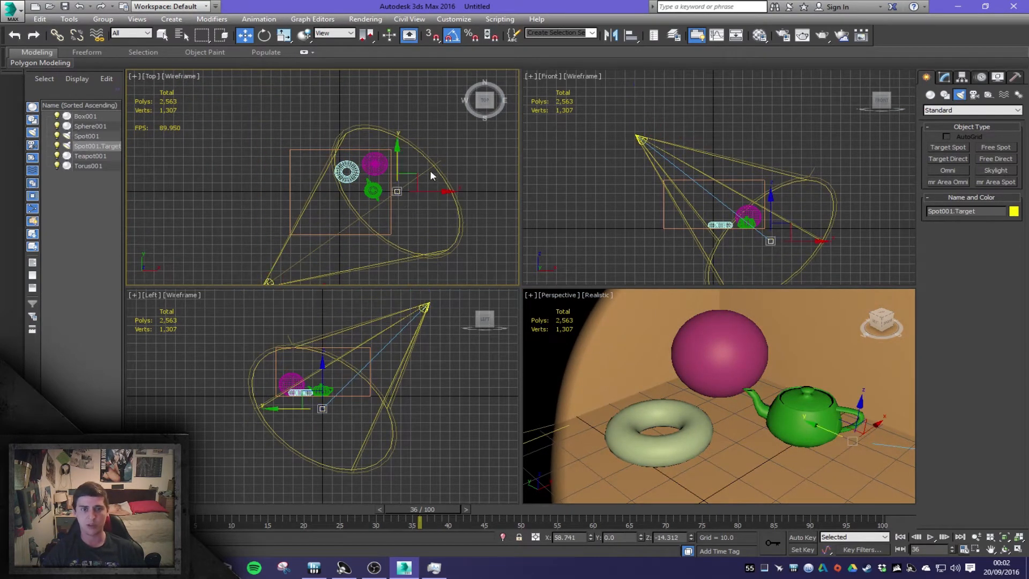
pyautogui.moveTo(416, 177); pyautogui.dragTo(379, 162)
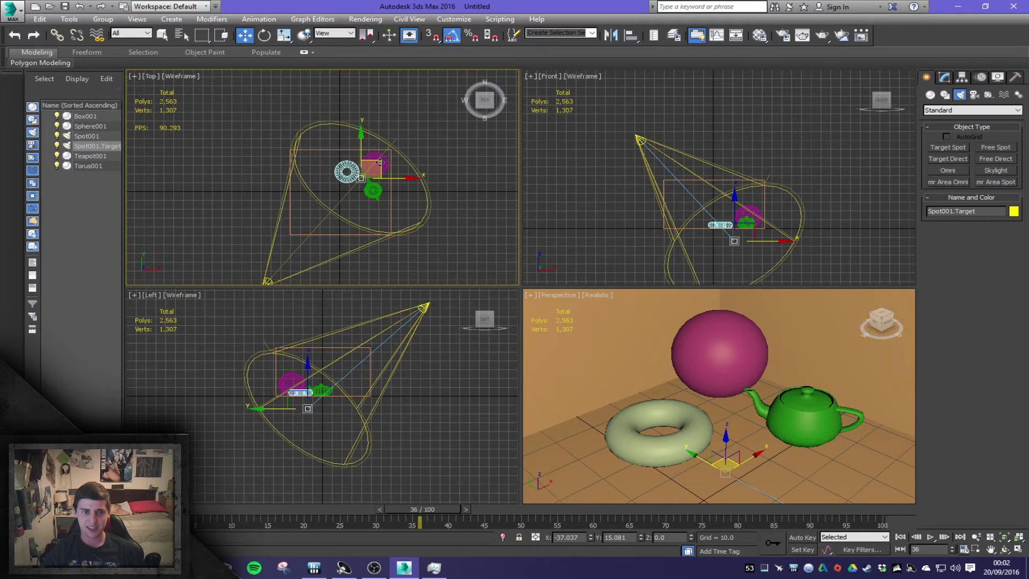
# Step: Move the spotlight to the front of the room at about X 13.4, Y -136, keeping its height
pyautogui.moveTo(322, 256); pyautogui.dragTo(320, 207, button='middle')
pyautogui.click(264, 235)
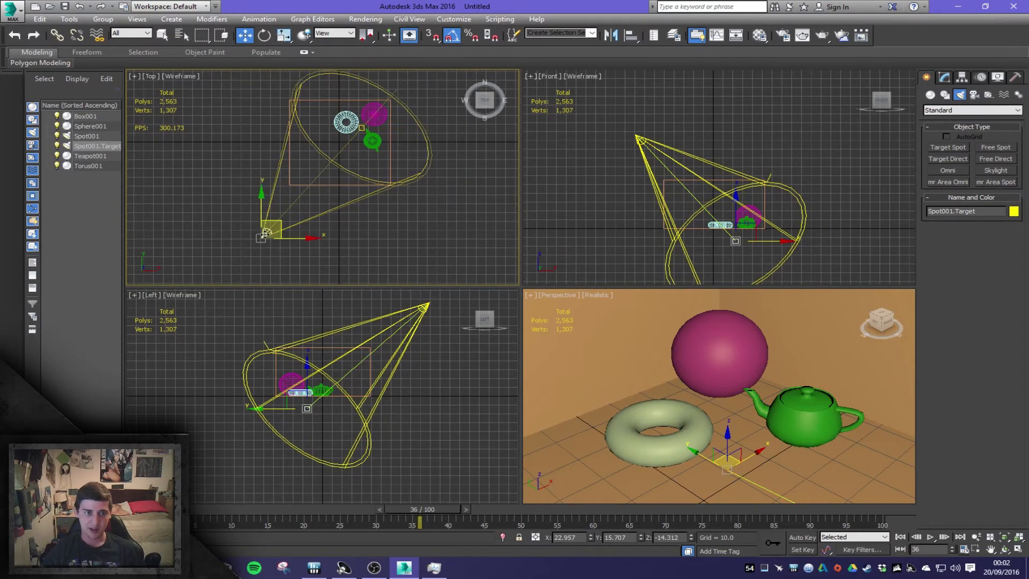
pyautogui.moveTo(264, 234); pyautogui.dragTo(370, 247)
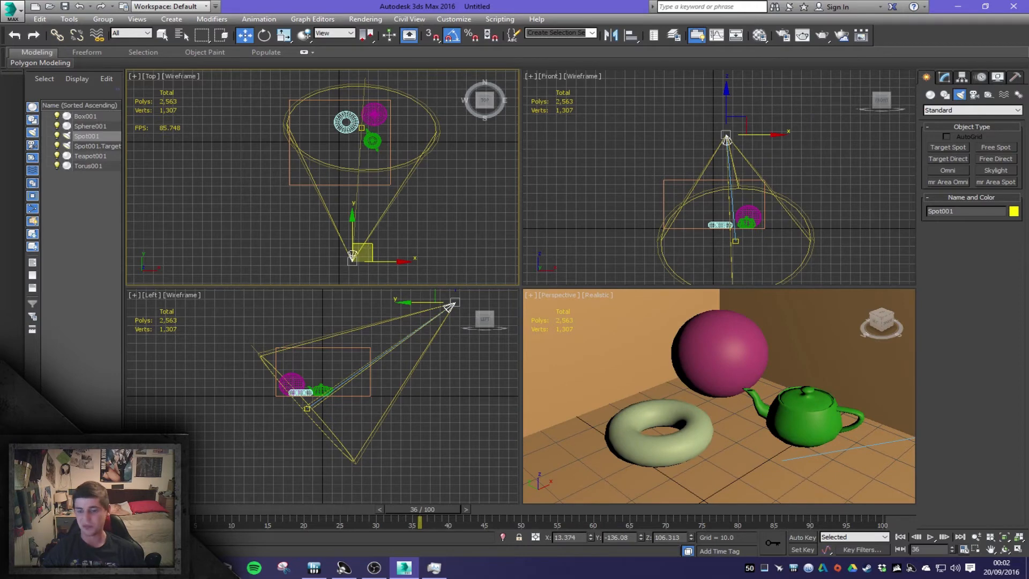
# Step: Adjust the spotlight's light colour to a slightly more saturated warm yellow
pyautogui.click(946, 79)
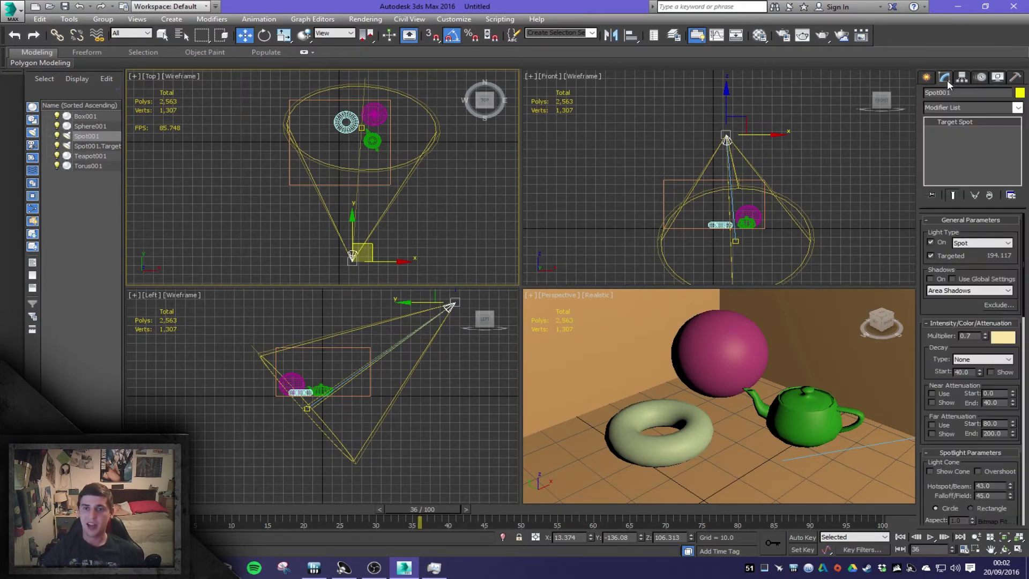
pyautogui.click(998, 337)
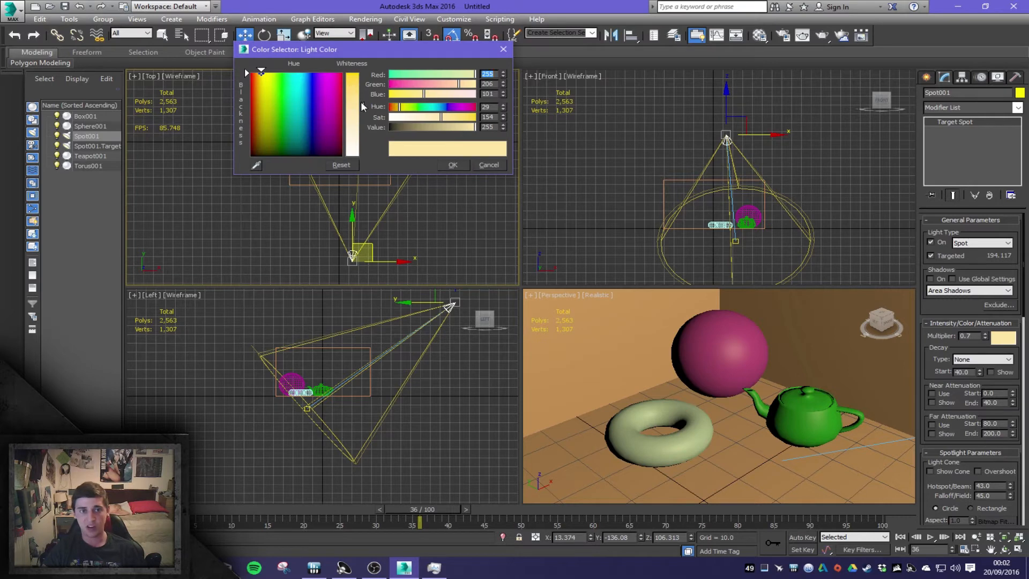
pyautogui.moveTo(361, 102); pyautogui.dragTo(363, 105)
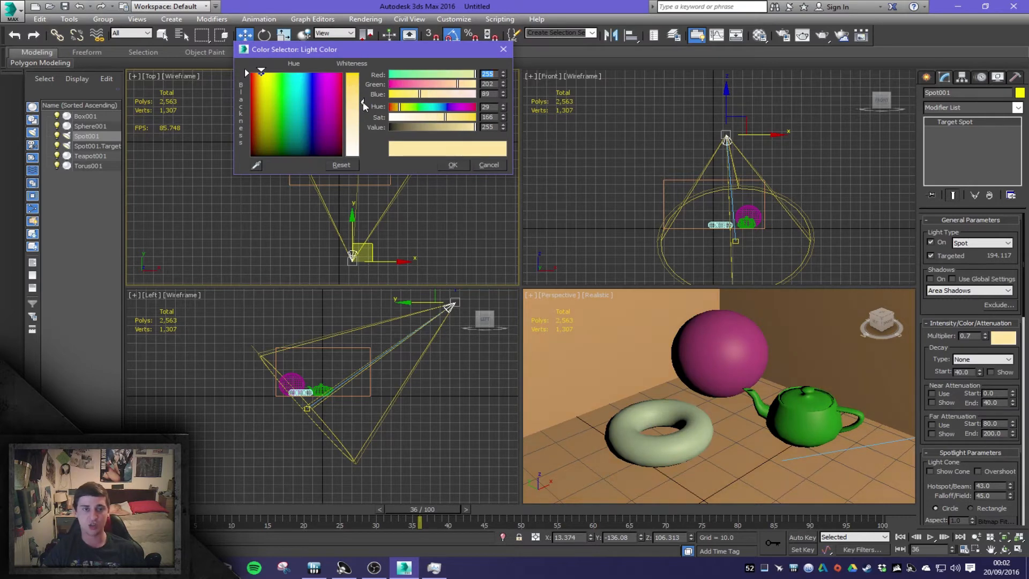
pyautogui.moveTo(360, 154); pyautogui.dragTo(359, 105)
pyautogui.click(452, 165)
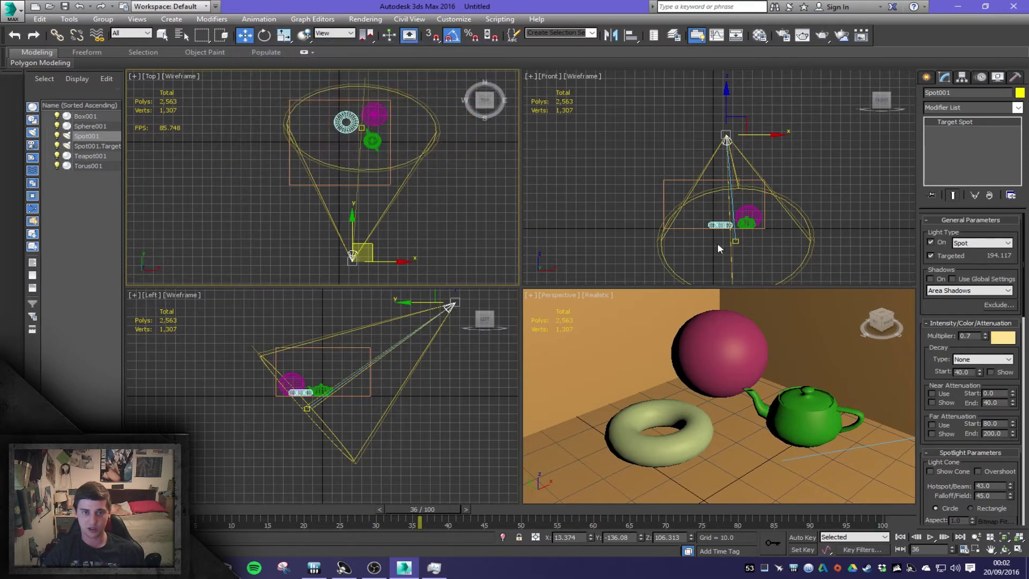
# Step: Show the spotlight's far attenuation range and set its start to 119.2 and its end to 208
pyautogui.click(947, 402)
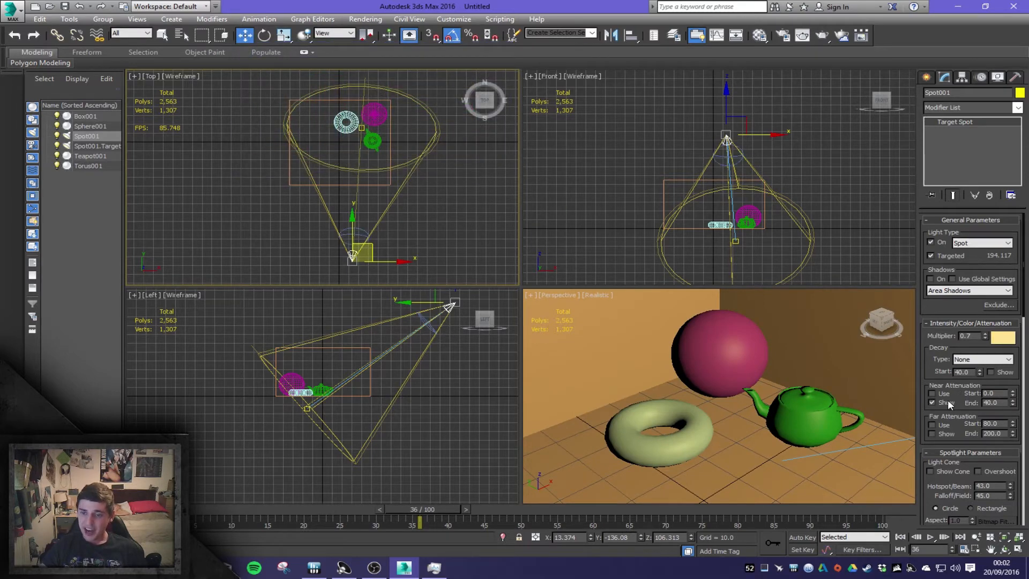
pyautogui.click(946, 399)
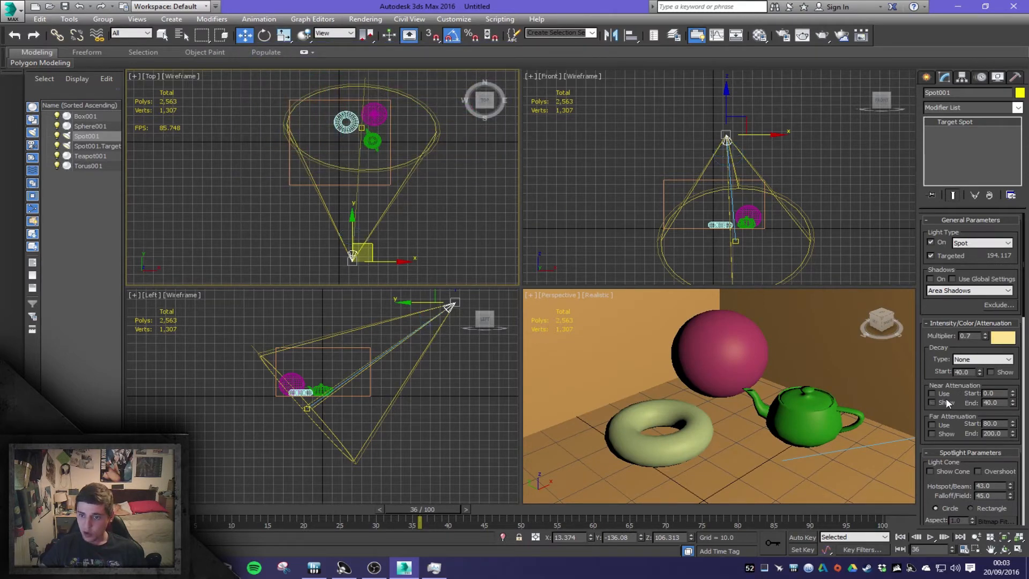
pyautogui.click(946, 432)
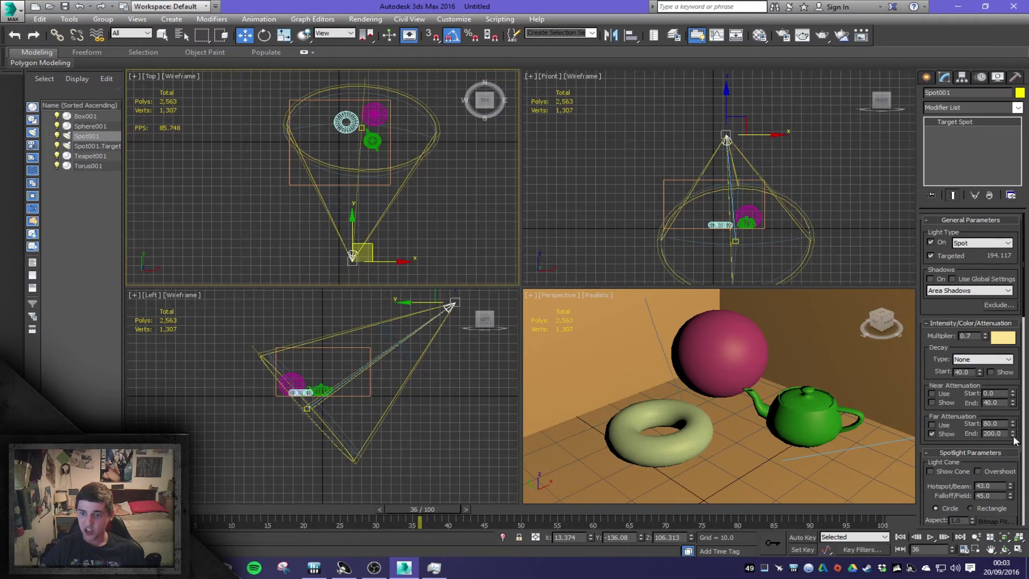
pyautogui.moveTo(1013, 435)
pyautogui.mouseDown()
pyautogui.moveTo(1012, 455)
pyautogui.moveTo(1012, 419)
pyautogui.mouseUp()
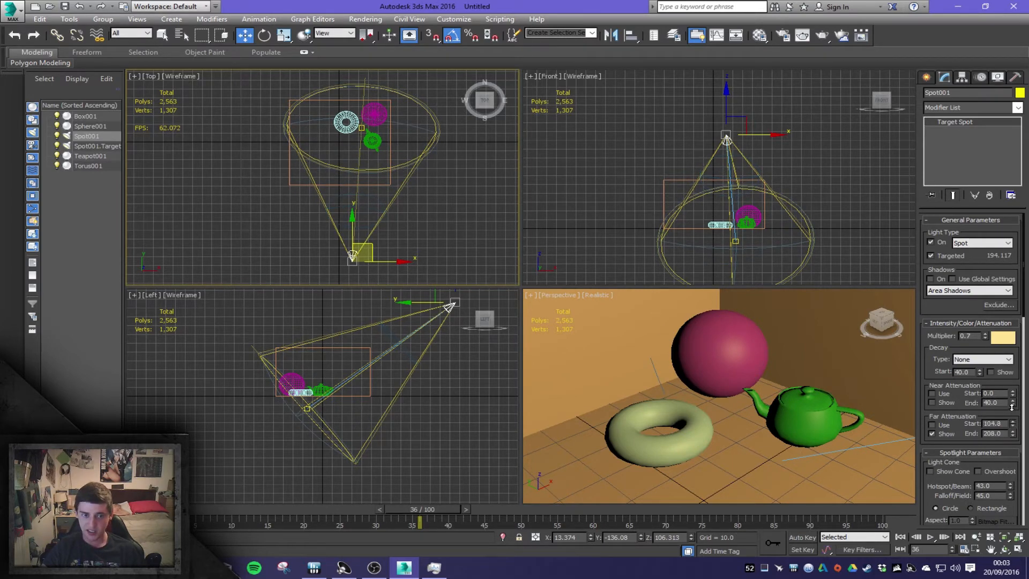
pyautogui.click(938, 425)
pyautogui.click(938, 424)
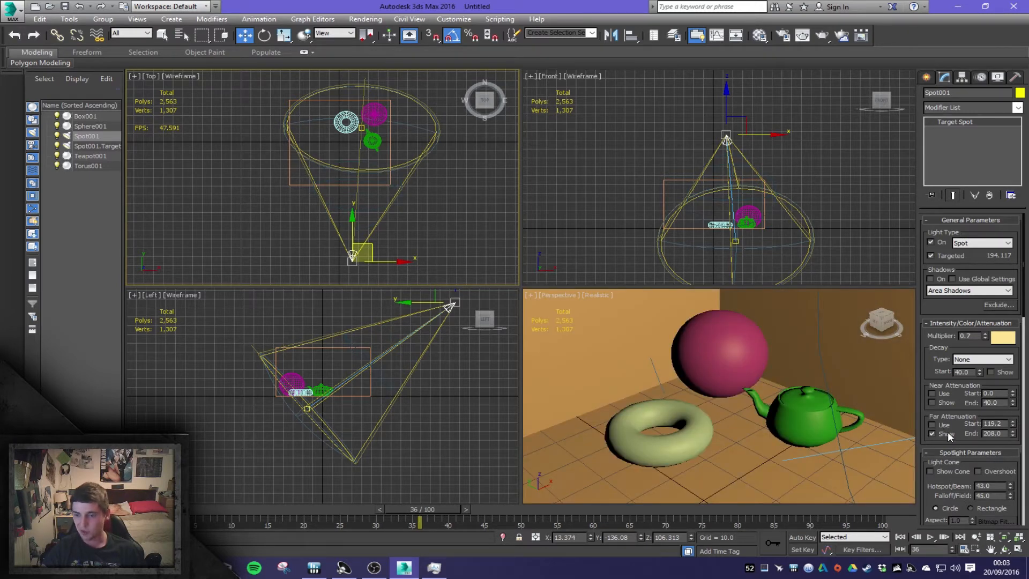
# Step: Look through the spotlight's cone, advanced effects, shadow and area shadow parameters
pyautogui.moveTo(968, 463); pyautogui.dragTo(986, 367)
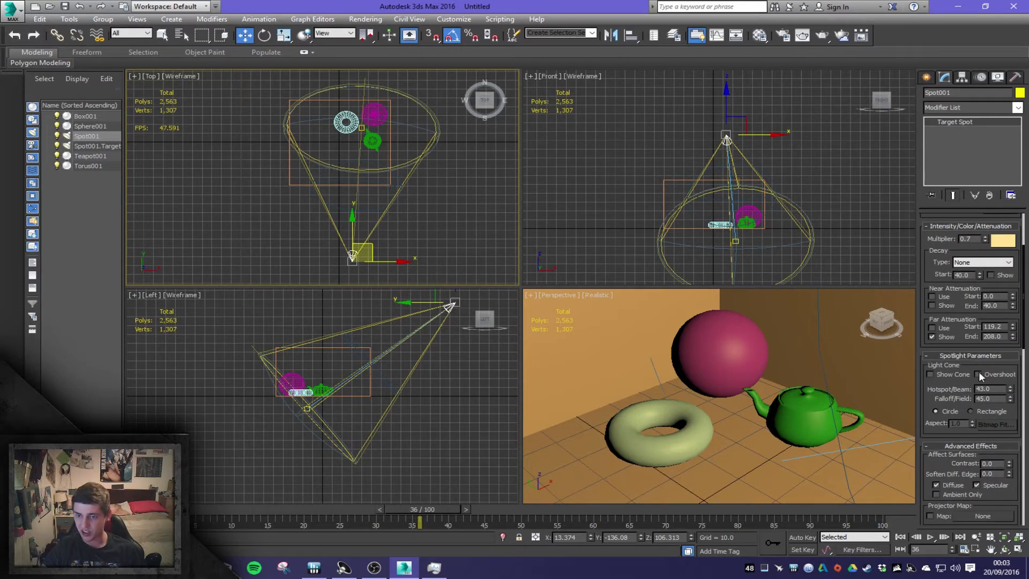
pyautogui.scroll(-5, 932, 424)
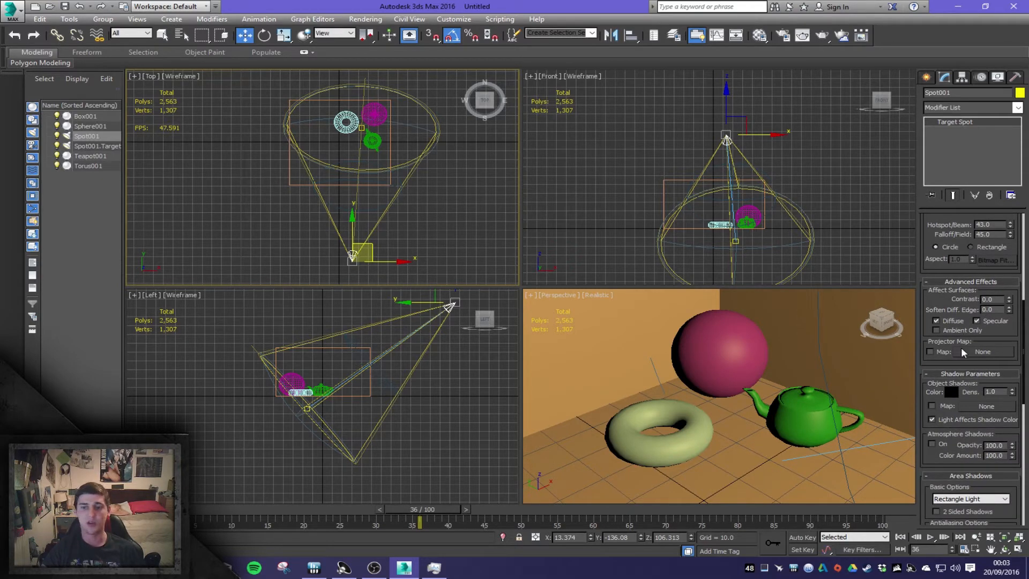
pyautogui.moveTo(1010, 332); pyautogui.dragTo(983, 237)
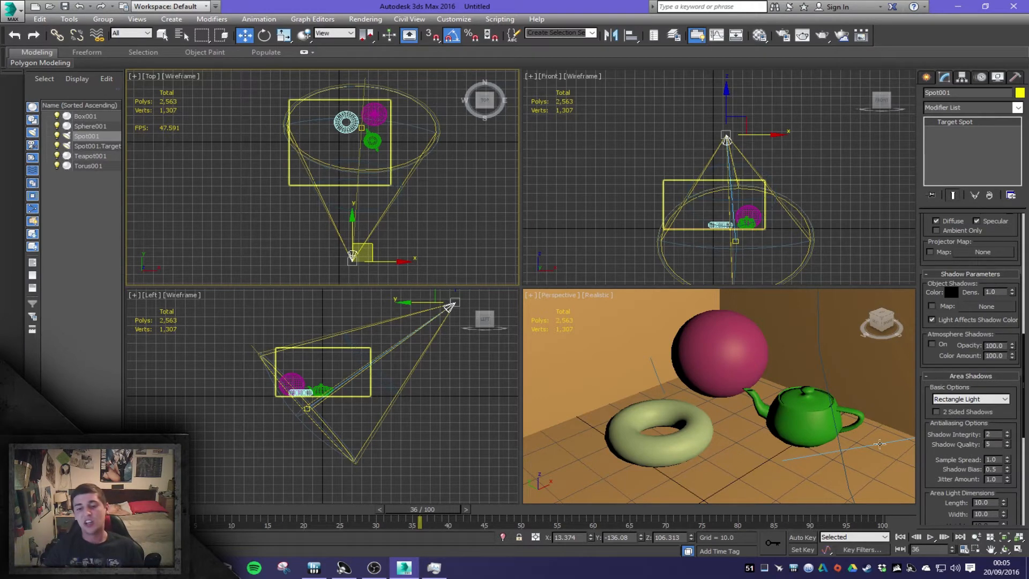
pyautogui.click(724, 364)
pyautogui.click(757, 290)
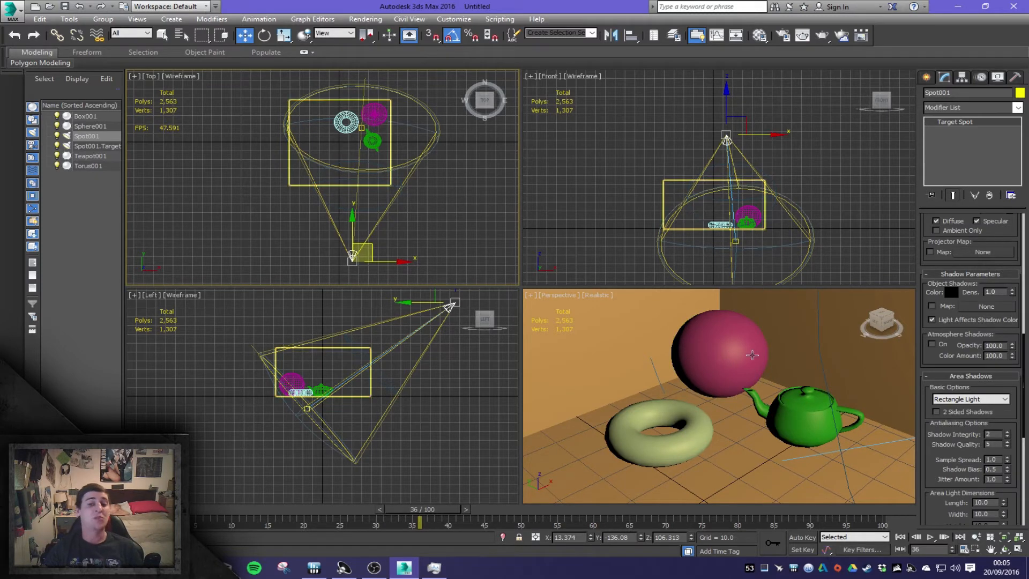
pyautogui.click(749, 408)
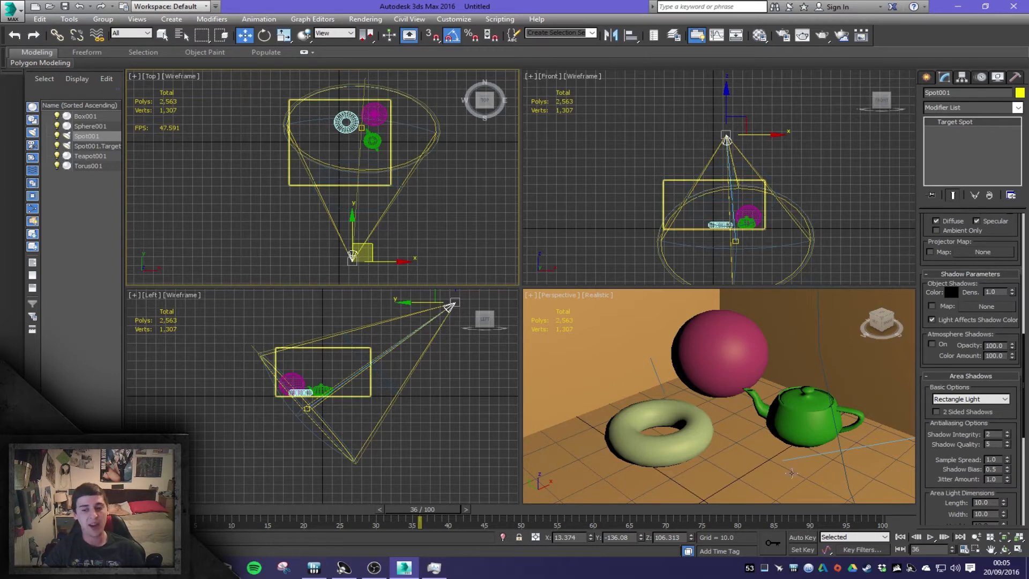
pyautogui.click(784, 470)
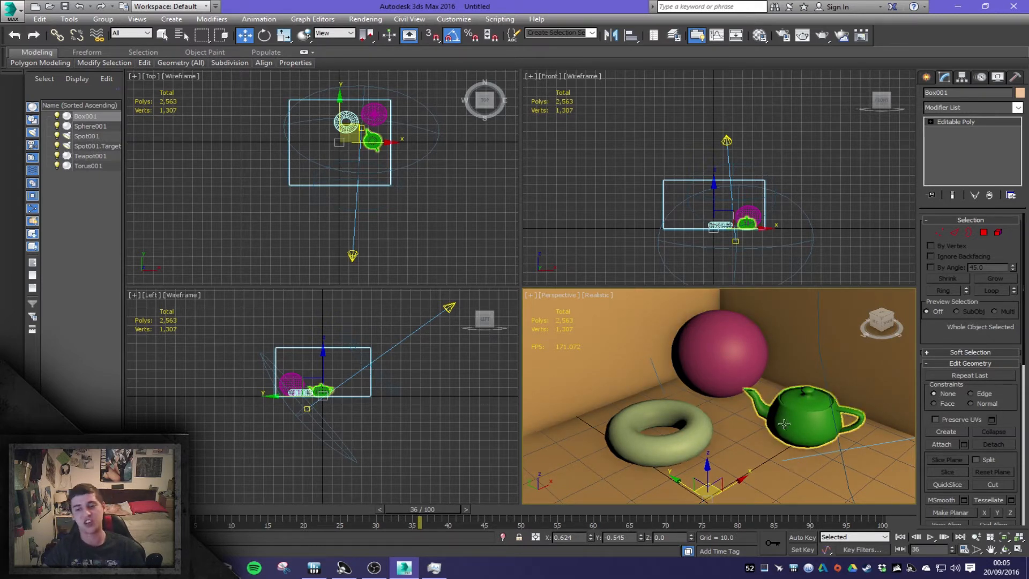
pyautogui.click(727, 140)
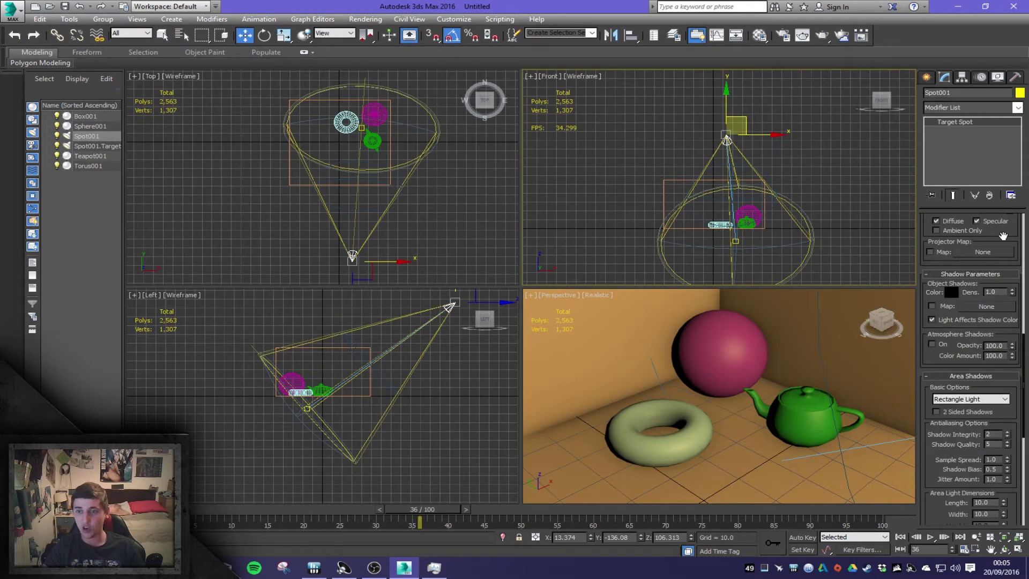
# Step: Set the spotlight's shadow type to mental ray Shadow Map
pyautogui.moveTo(1001, 239); pyautogui.dragTo(998, 509)
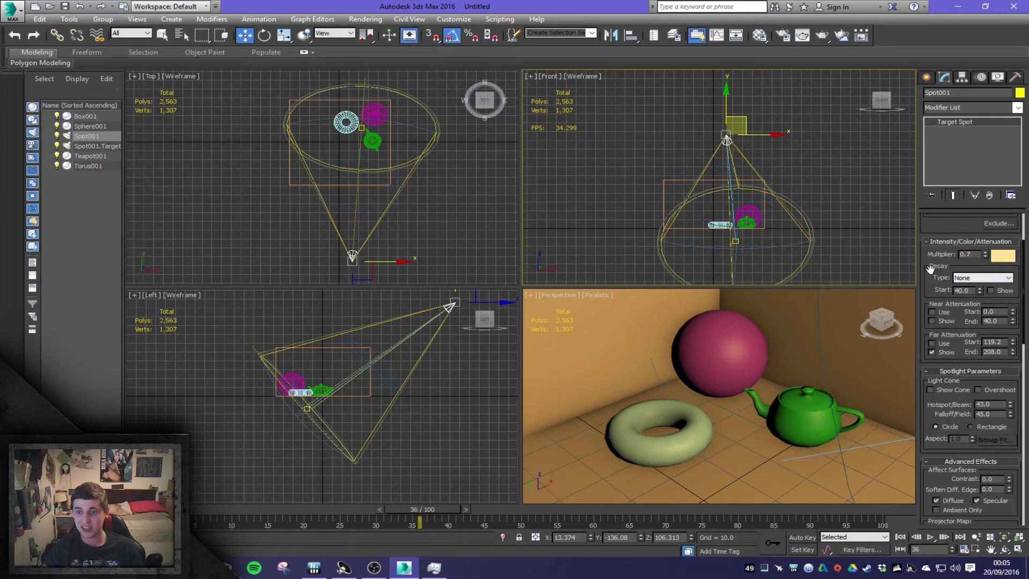
pyautogui.scroll(3, 930, 270)
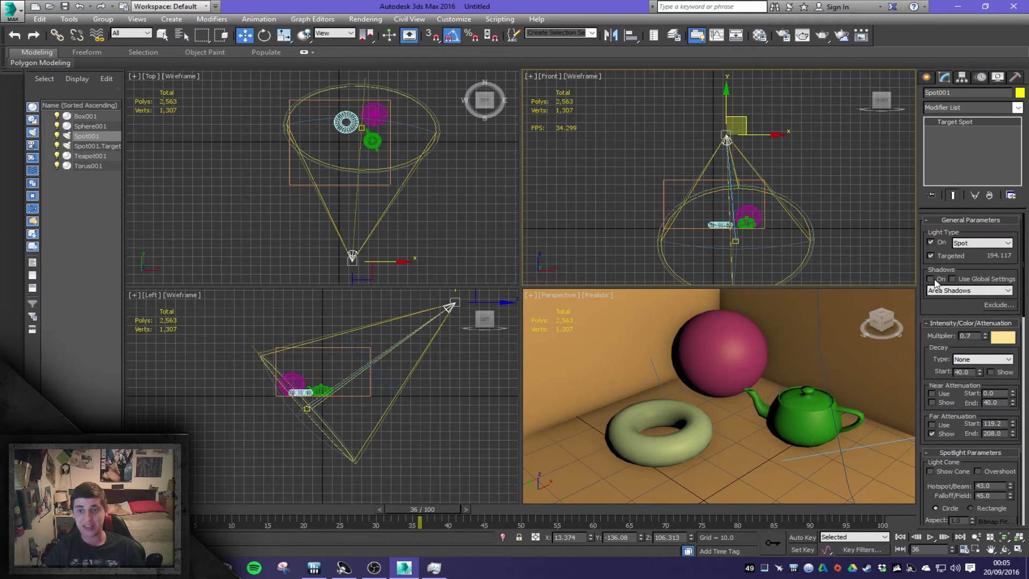
pyautogui.click(938, 290)
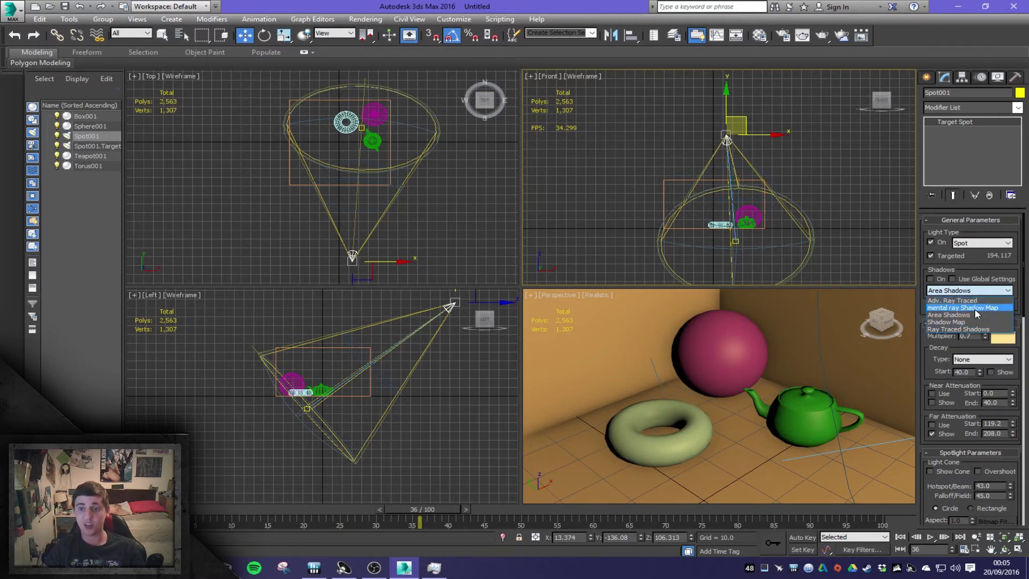
pyautogui.click(955, 309)
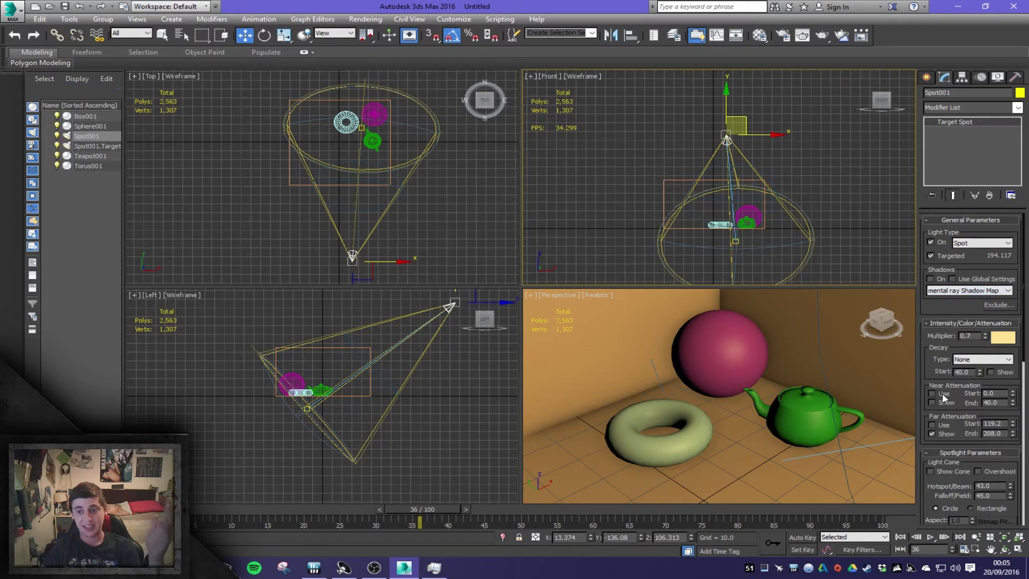
# Step: Set the map size of the spotlight's mental ray shadow map to 1024
pyautogui.scroll(-5, 940, 407)
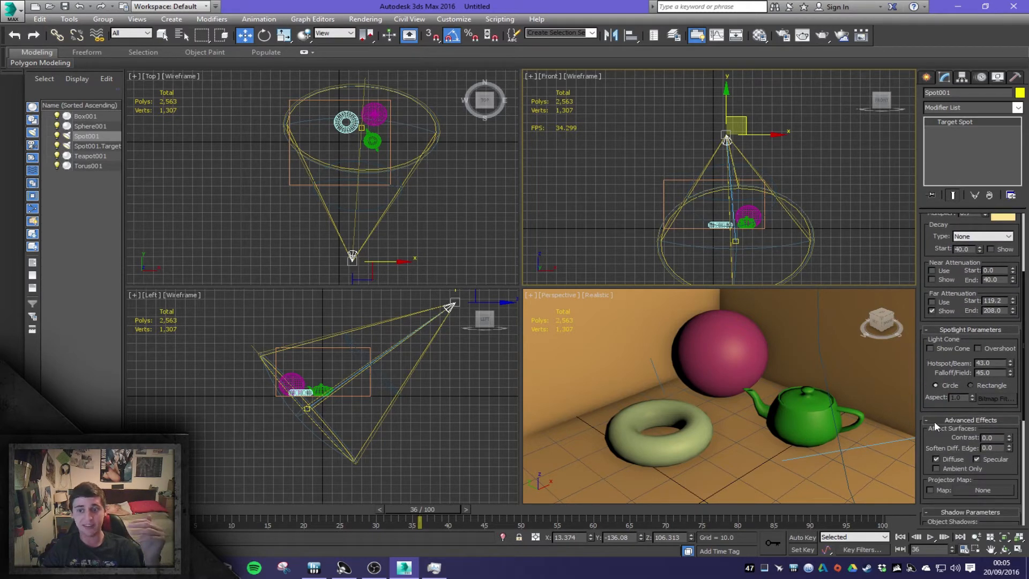
pyautogui.moveTo(935, 440); pyautogui.dragTo(929, 233)
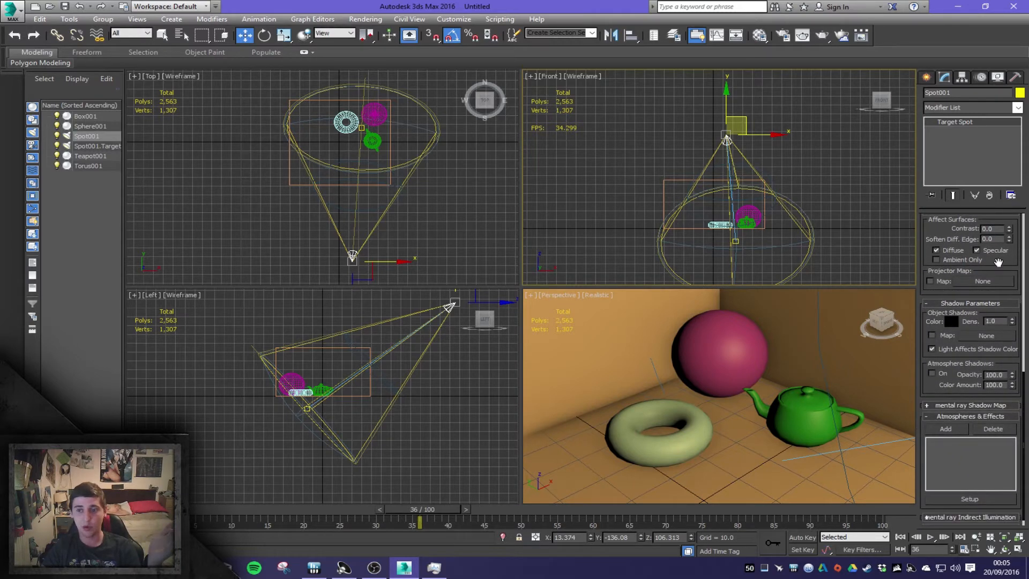
pyautogui.click(987, 410)
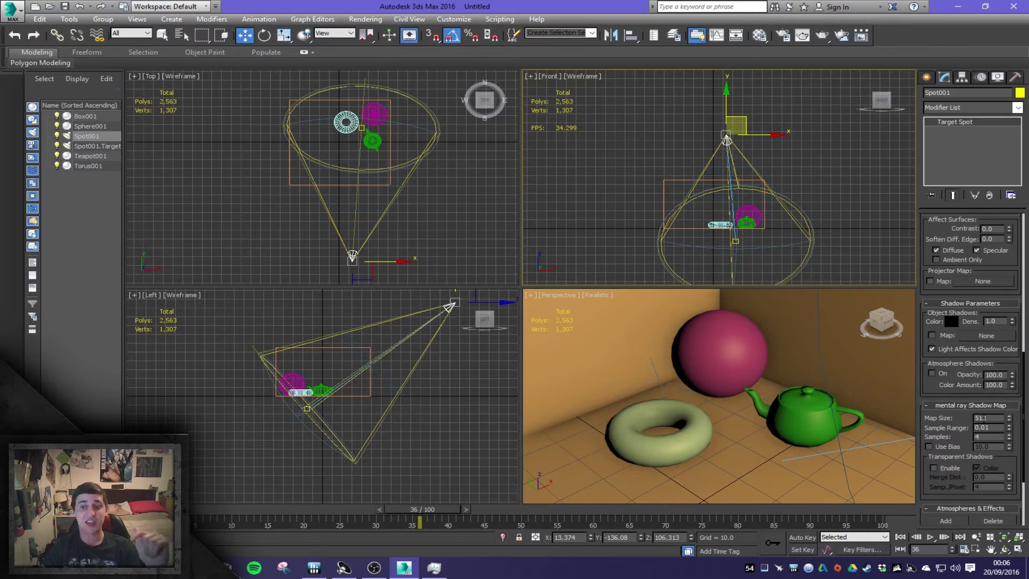
pyautogui.doubleClick(988, 417)
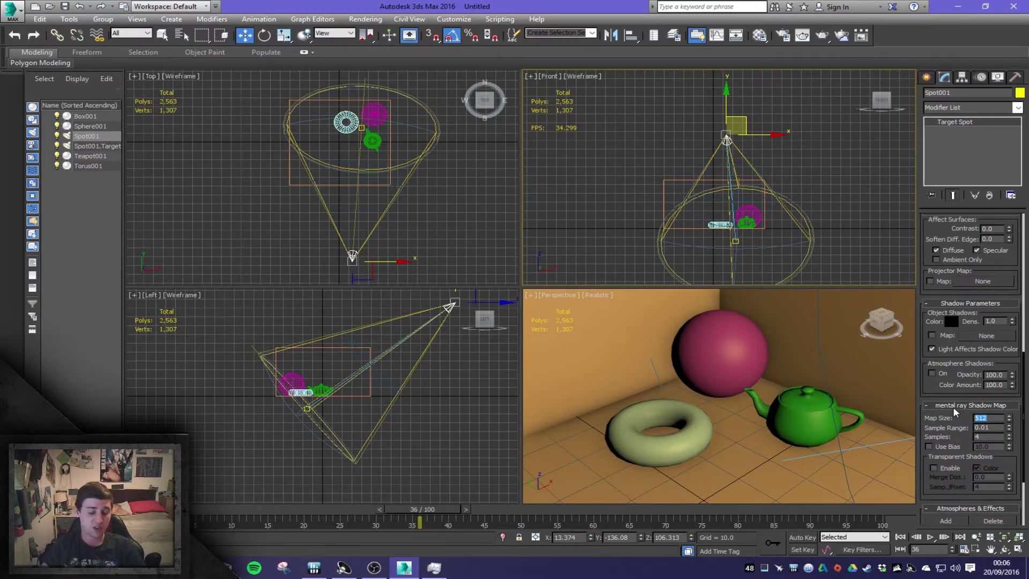
pyautogui.write('1')
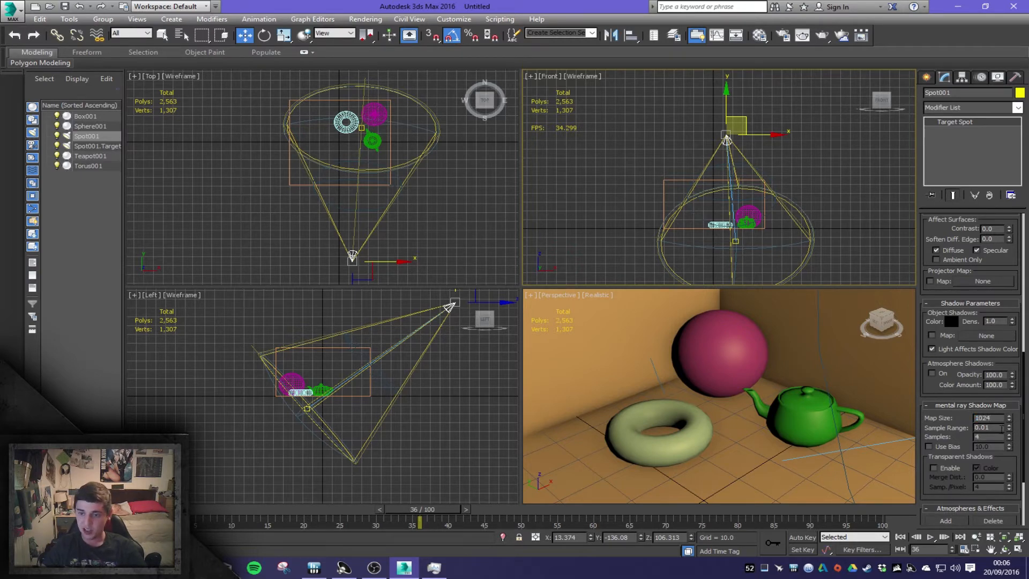
# Step: Set the shadow map's sample range to 0.1 and enable transparent shadows
pyautogui.moveTo(984, 426); pyautogui.dragTo(982, 425)
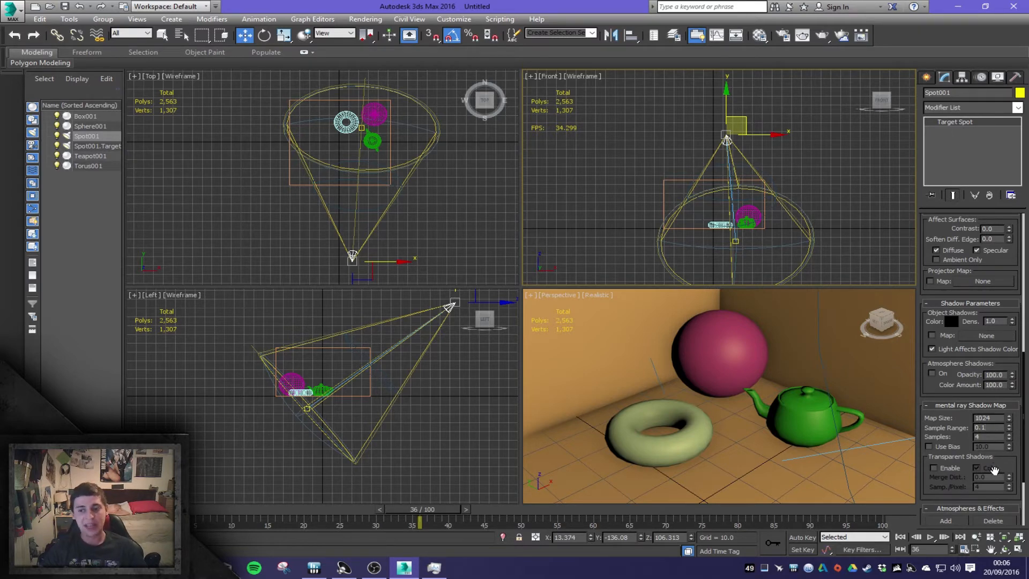
pyautogui.moveTo(1008, 465); pyautogui.dragTo(997, 420)
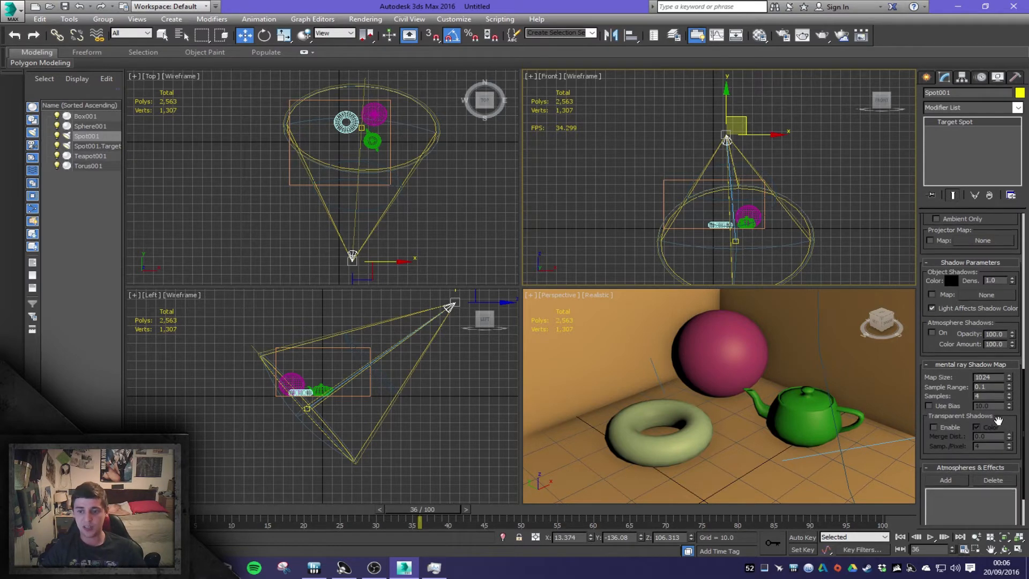
pyautogui.click(952, 427)
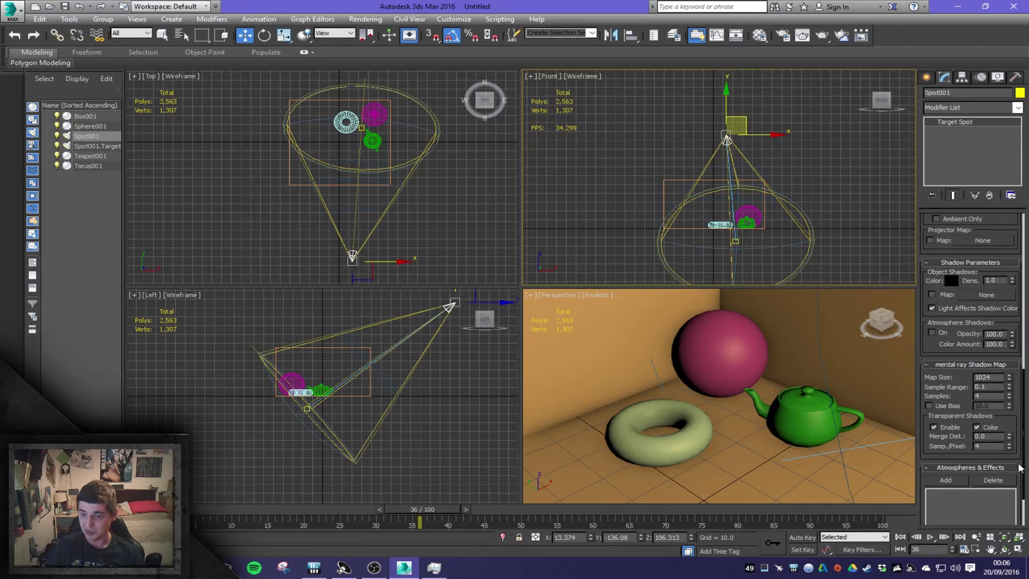
# Step: Look through the spotlight's atmospheres and effects, mental ray indirect illumination and light shader settings
pyautogui.scroll(-2, 937, 445)
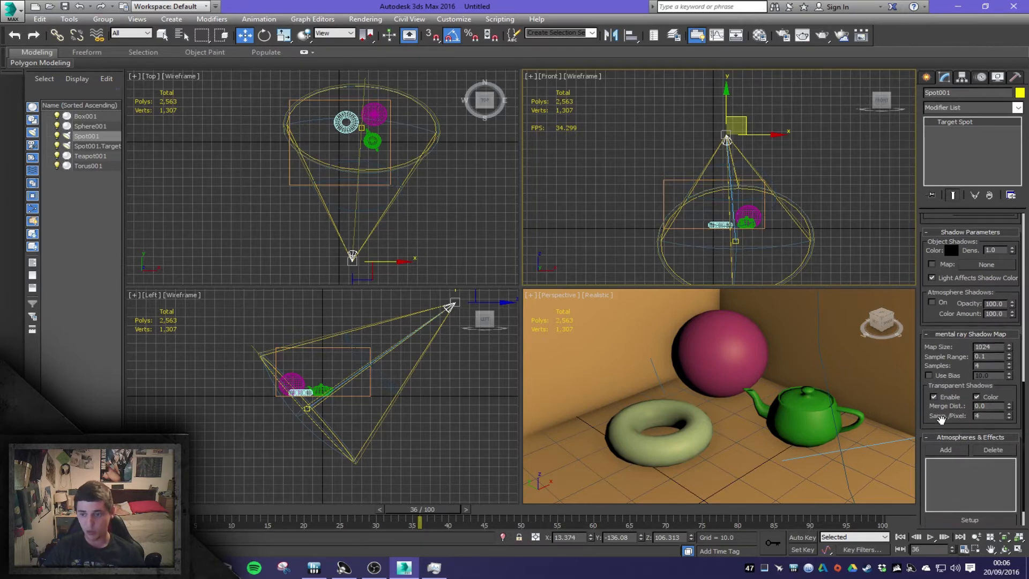
pyautogui.click(957, 407)
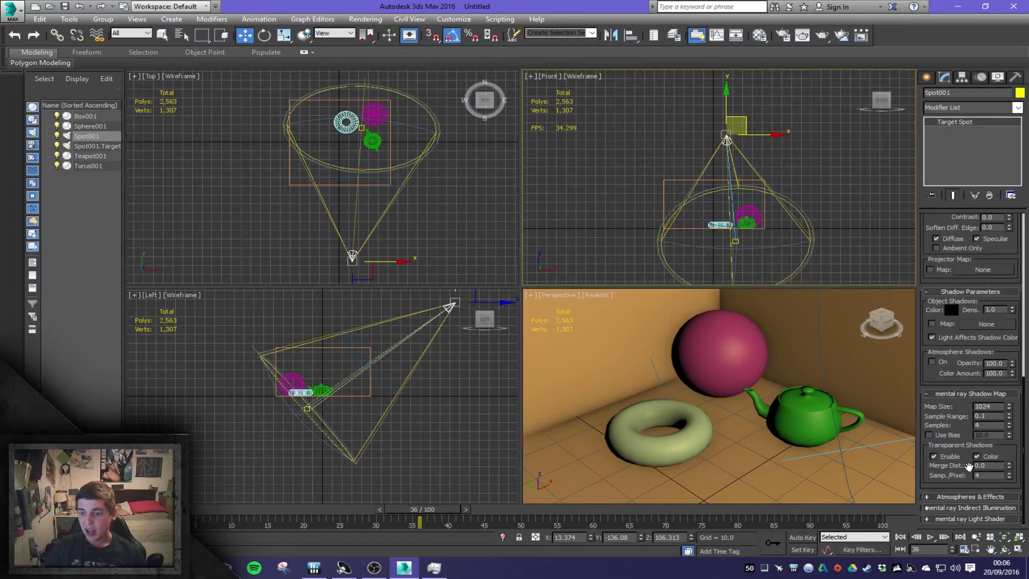
pyautogui.scroll(-1, 958, 504)
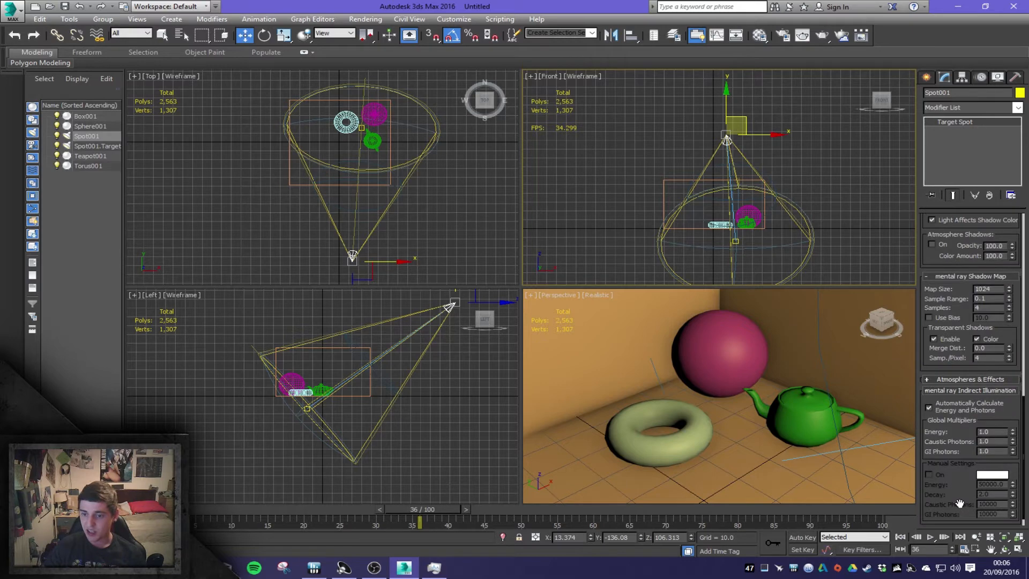
pyautogui.click(966, 379)
pyautogui.click(959, 378)
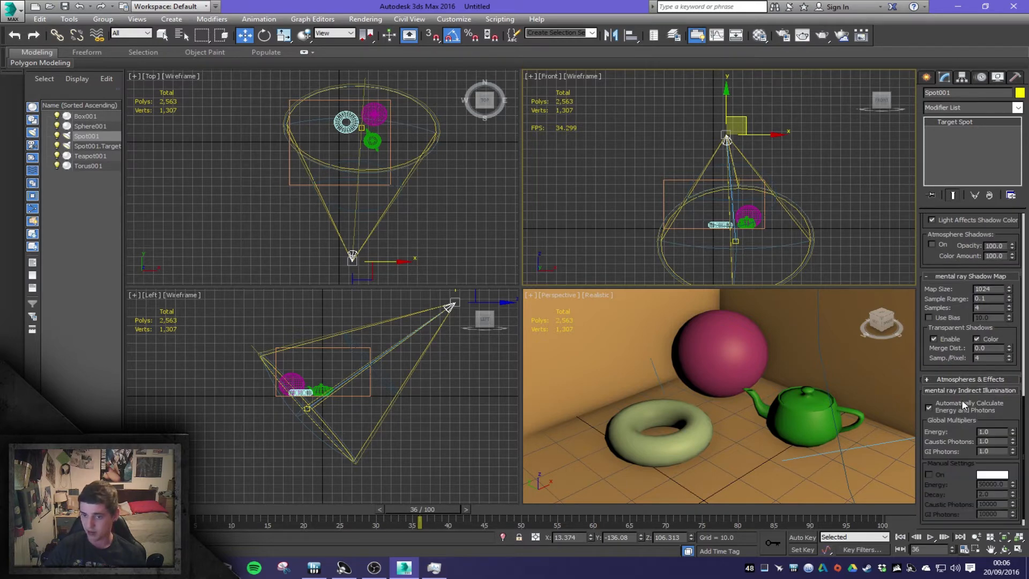
pyautogui.click(962, 391)
pyautogui.scroll(2, 973, 521)
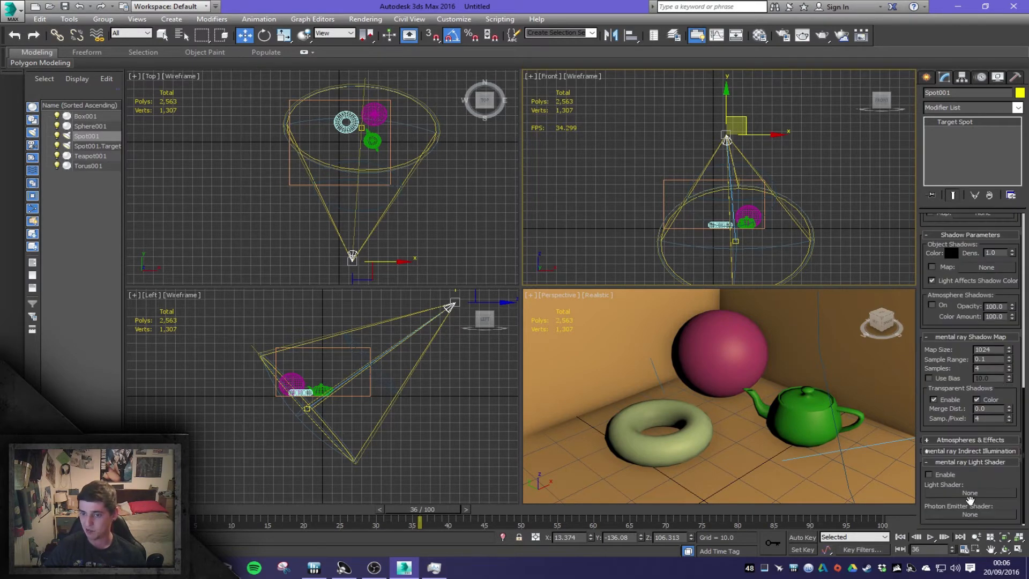
pyautogui.click(968, 462)
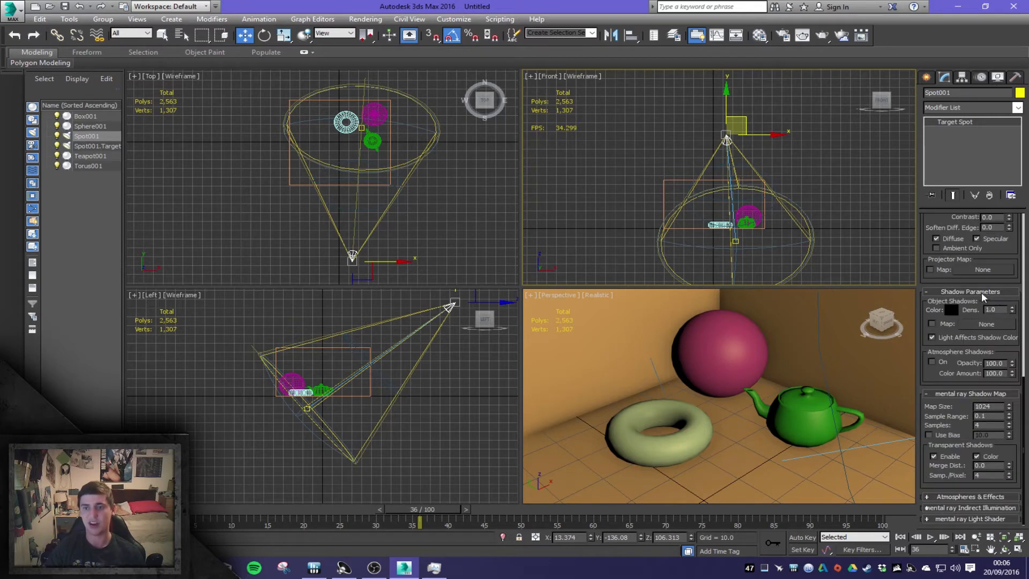
# Step: Turn on shadow casting for the spotlight in its general parameters
pyautogui.moveTo(1005, 254); pyautogui.dragTo(1018, 552)
pyautogui.scroll(3, 967, 273)
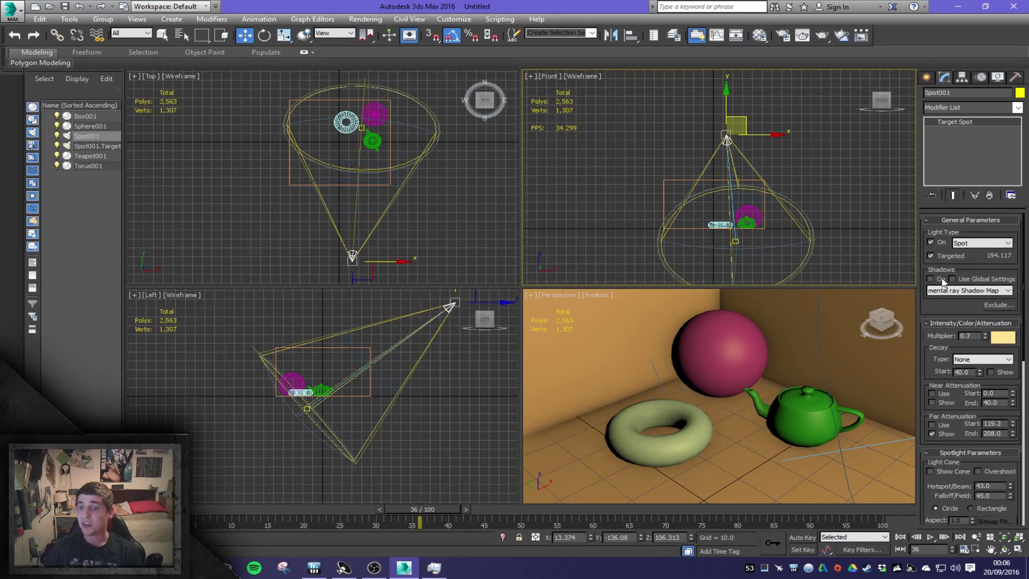
pyautogui.click(931, 279)
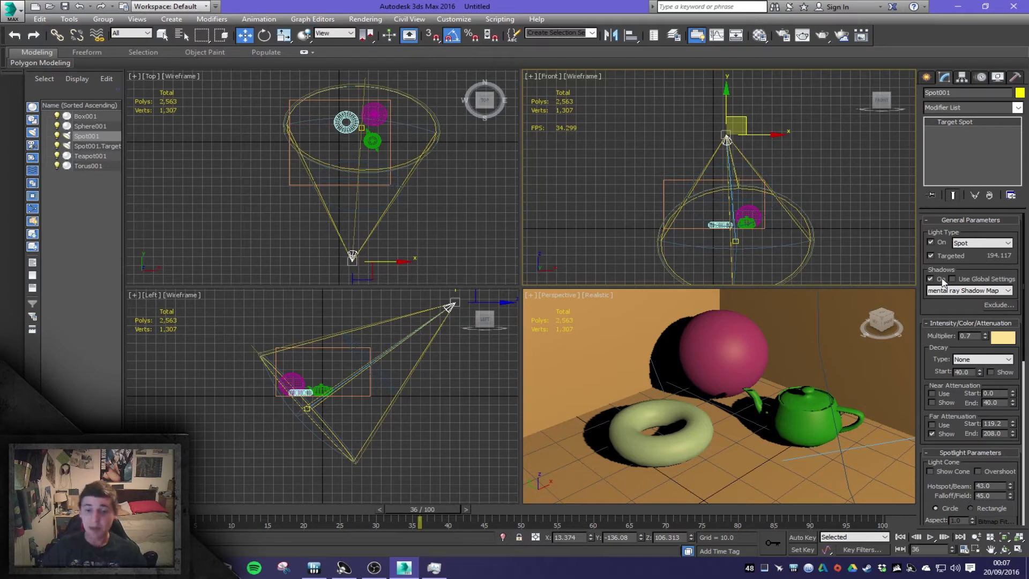
# Step: Render the perspective view repeatedly to check the spotlight's shadows, closing each rendered frame
pyautogui.middleClick(809, 342)
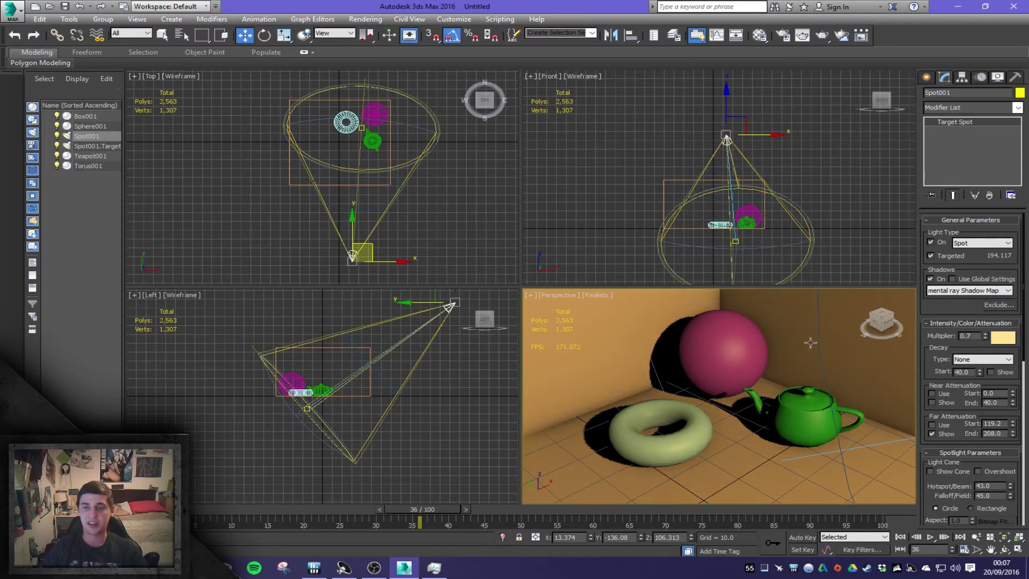
pyautogui.hotkey('shift', 'q')
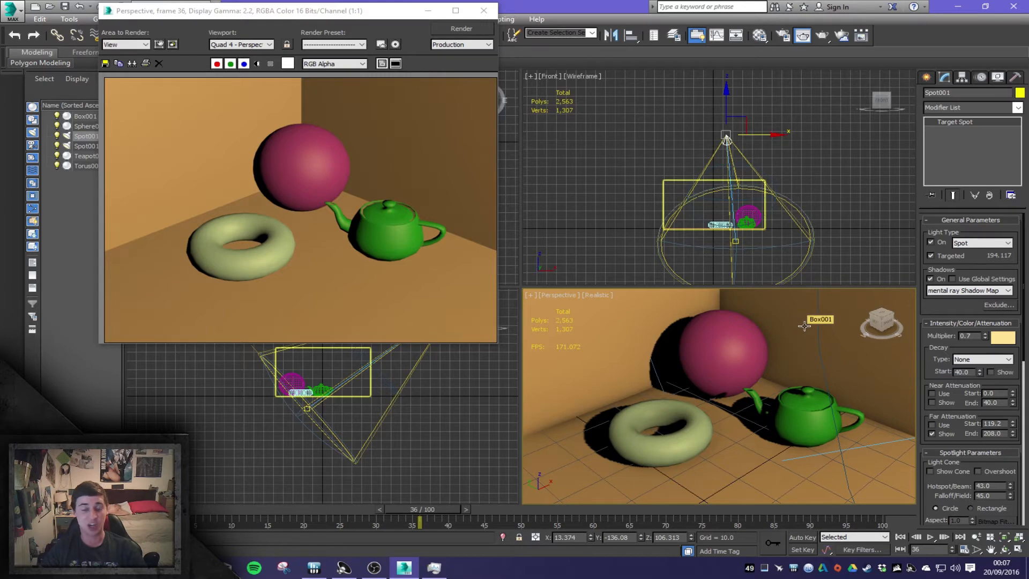
pyautogui.click(483, 11)
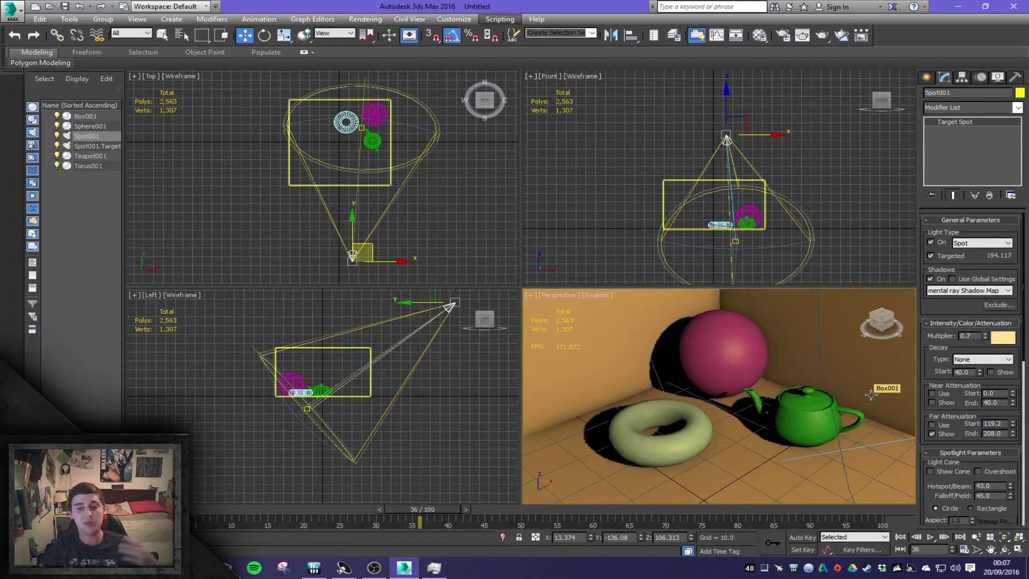
pyautogui.hotkey('shift', 'q')
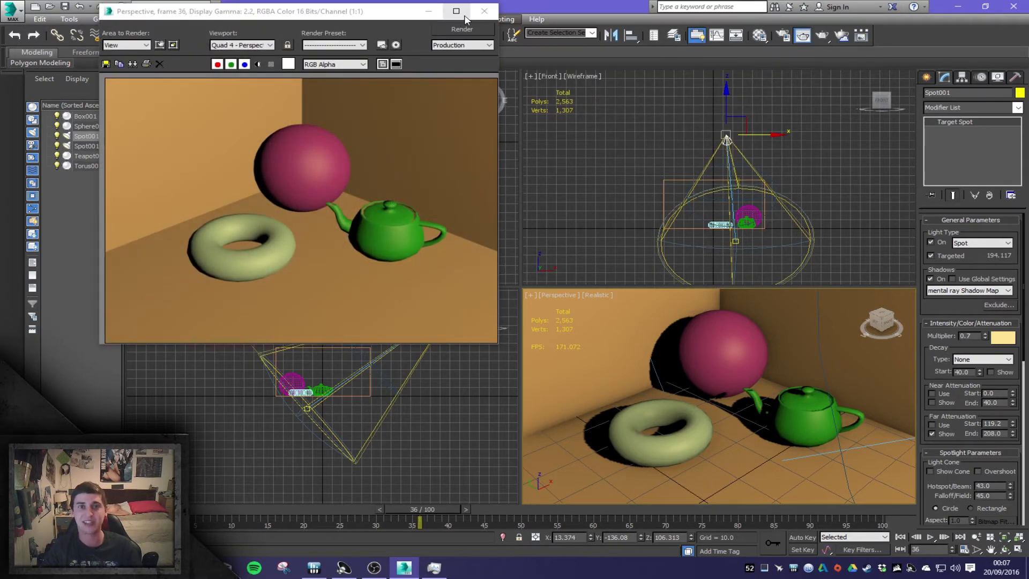
pyautogui.click(484, 11)
pyautogui.hotkey('shift', 'q')
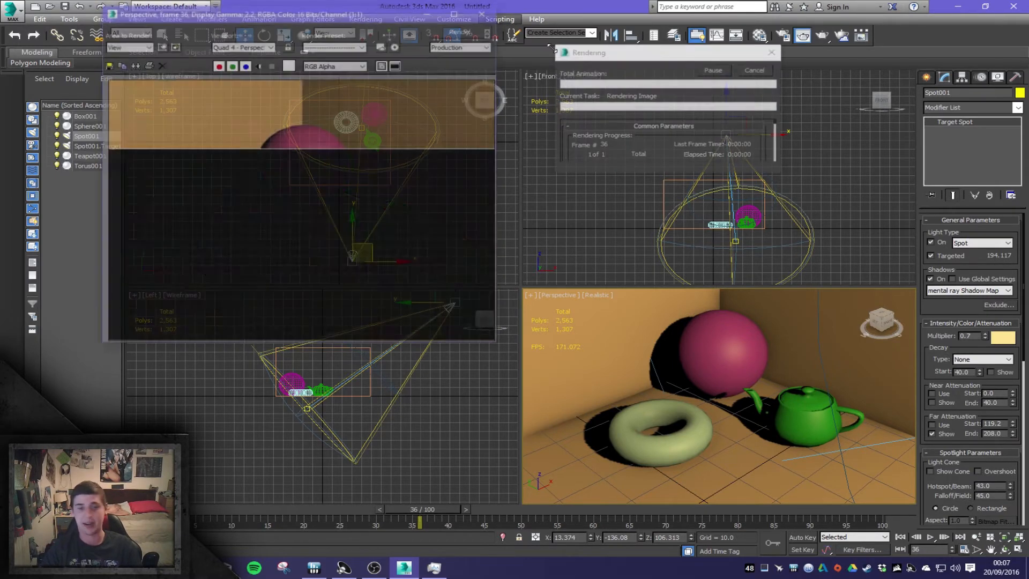
pyautogui.click(485, 11)
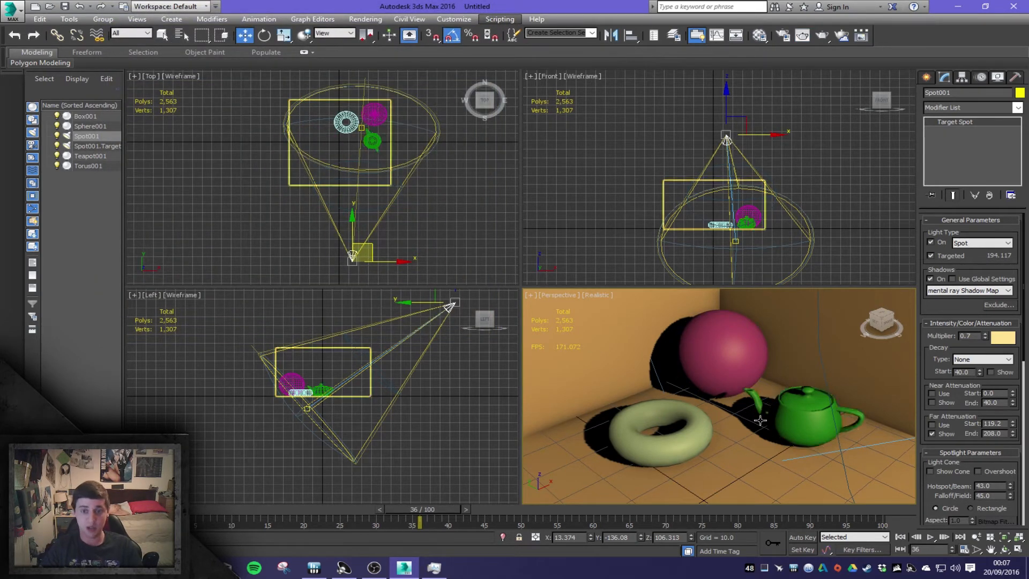
pyautogui.click(731, 345)
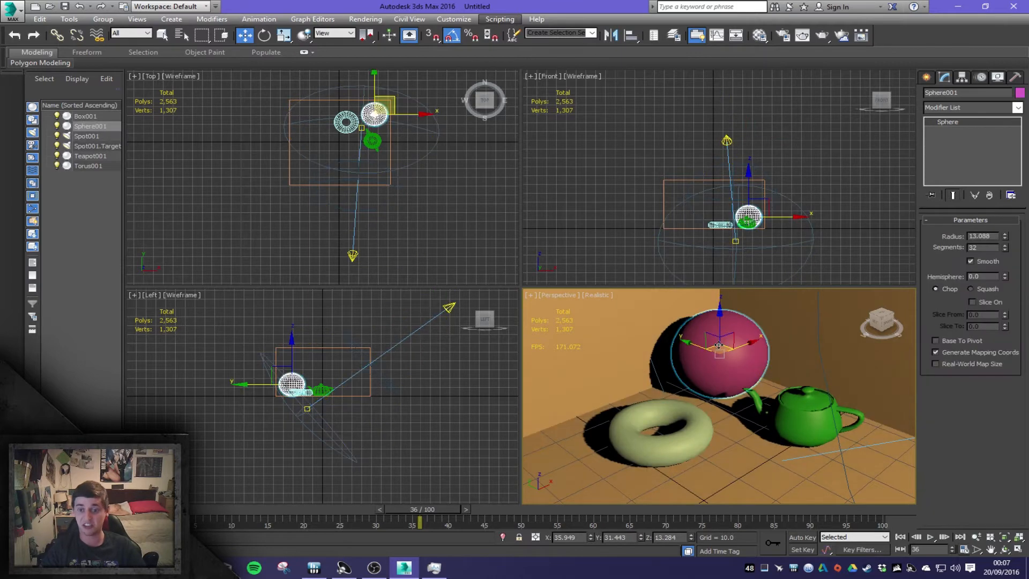
pyautogui.click(701, 430)
pyautogui.click(806, 420)
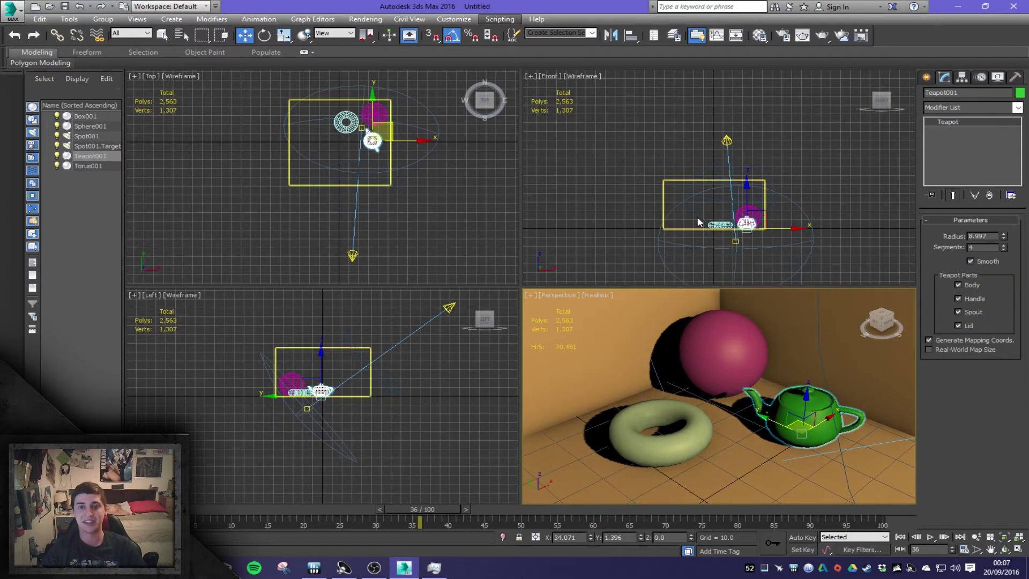
pyautogui.click(664, 190)
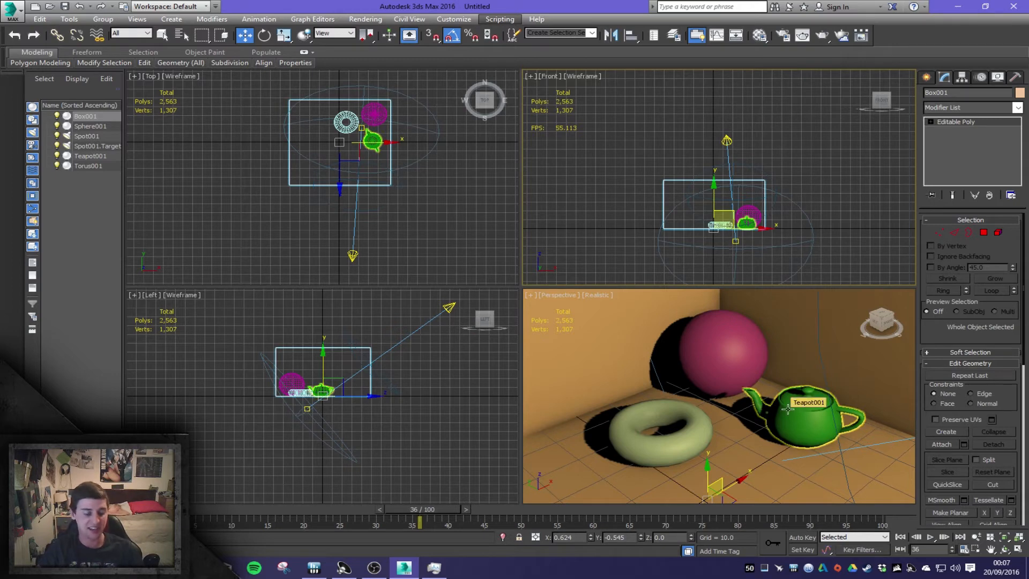
pyautogui.click(753, 358)
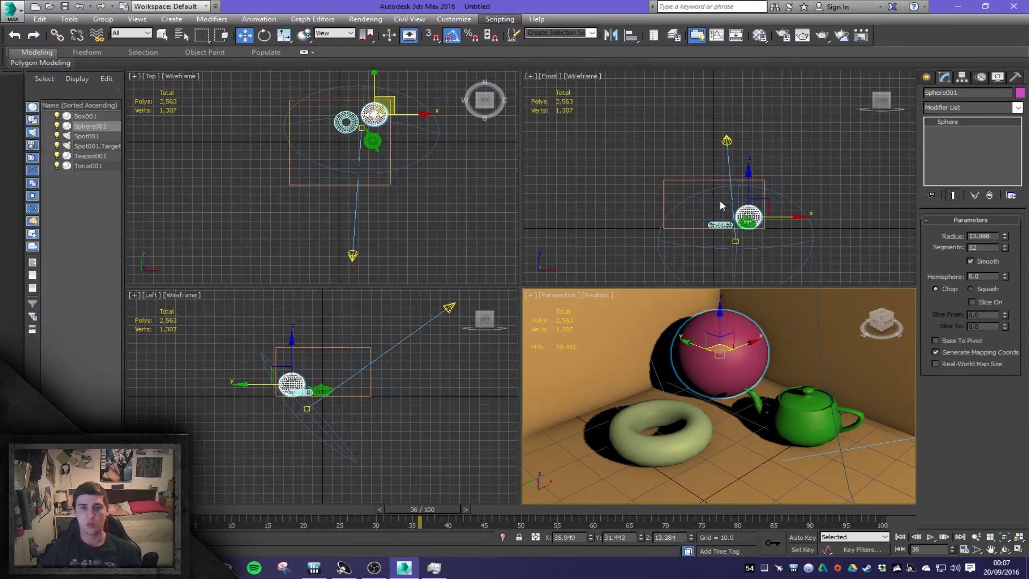
pyautogui.scroll(10, 684, 218)
pyautogui.scroll(-10, 677, 172)
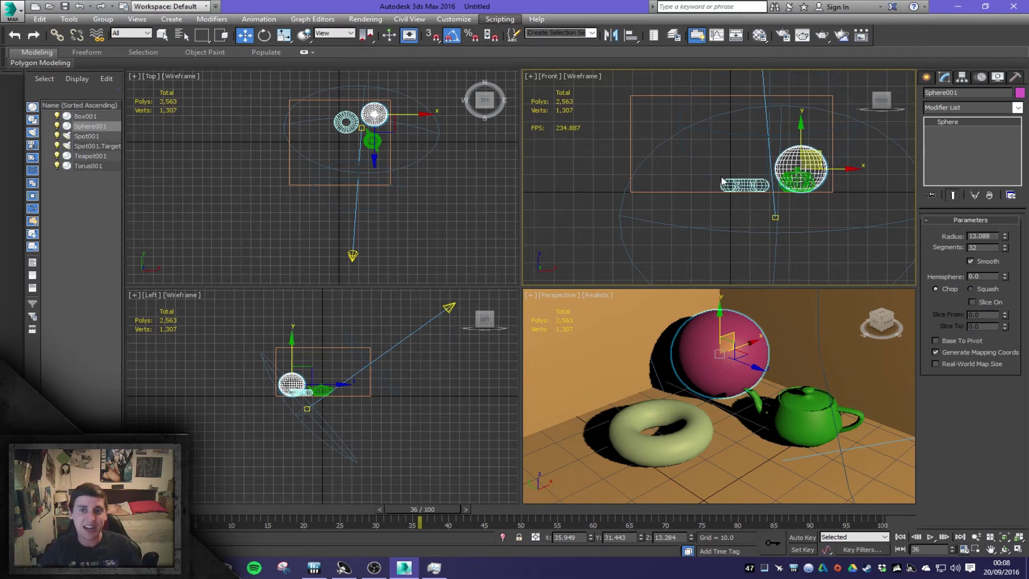
pyautogui.scroll(8, 694, 151)
pyautogui.scroll(6, 720, 138)
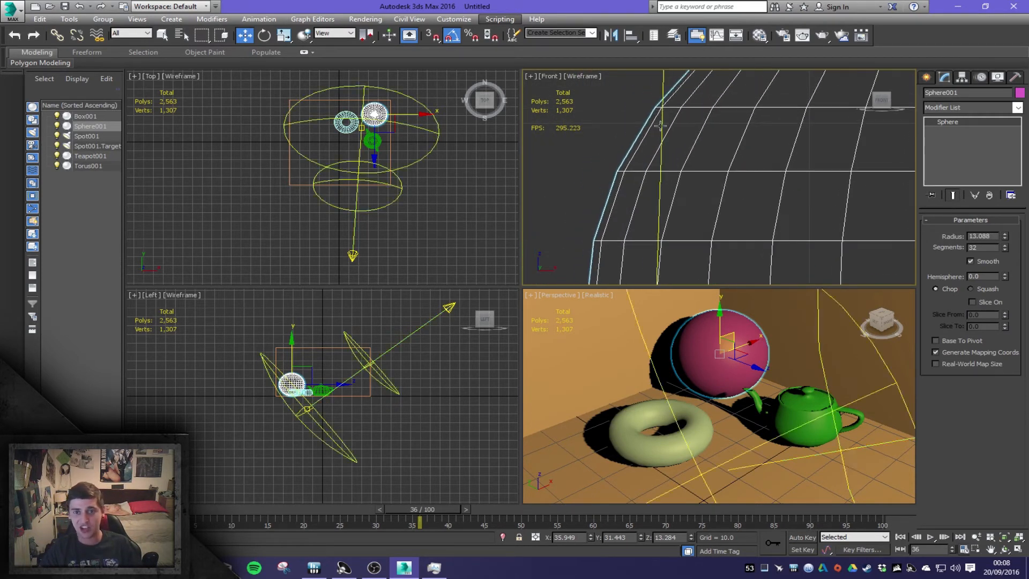
# Step: Reframe the perspective view with more of the room around the objects and render it to check the lighting
pyautogui.scroll(-4, 757, 377)
pyautogui.scroll(6, 757, 376)
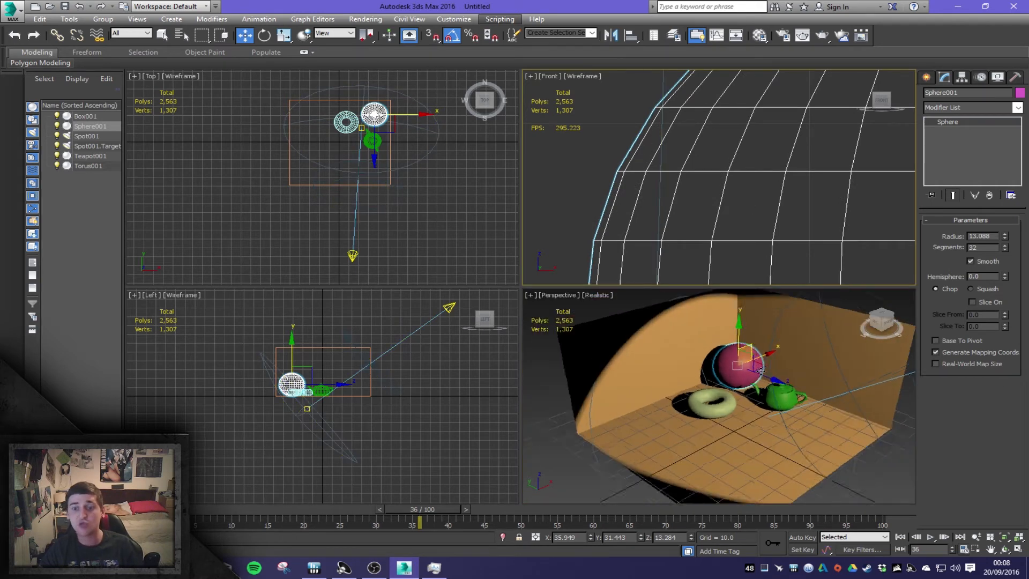
pyautogui.moveTo(757, 376)
pyautogui.mouseDown(button='middle')
pyautogui.moveTo(770, 367)
pyautogui.moveTo(758, 370)
pyautogui.mouseUp(button='middle')
pyautogui.scroll(-2, 768, 368)
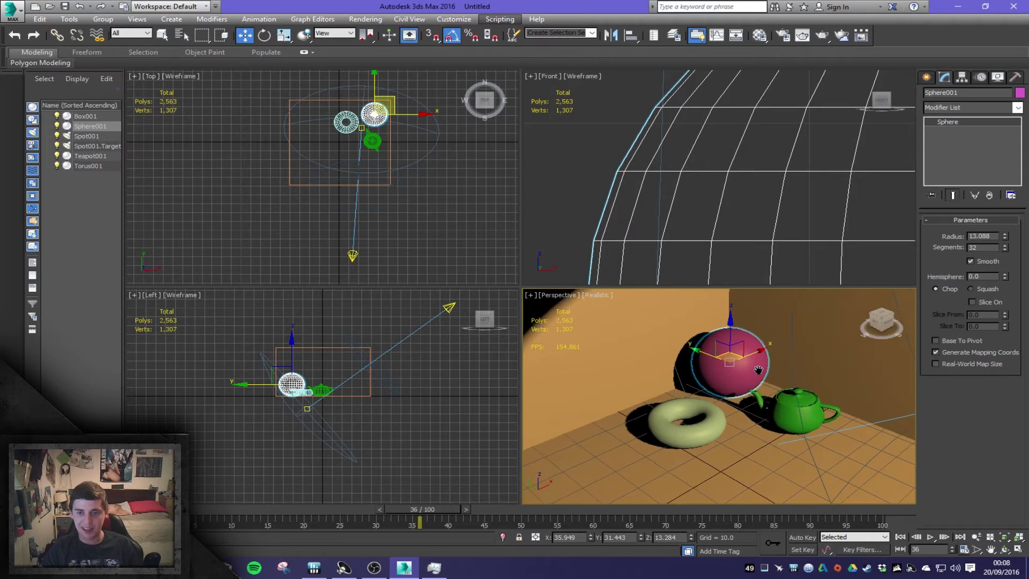
pyautogui.hotkey('shift', 'q')
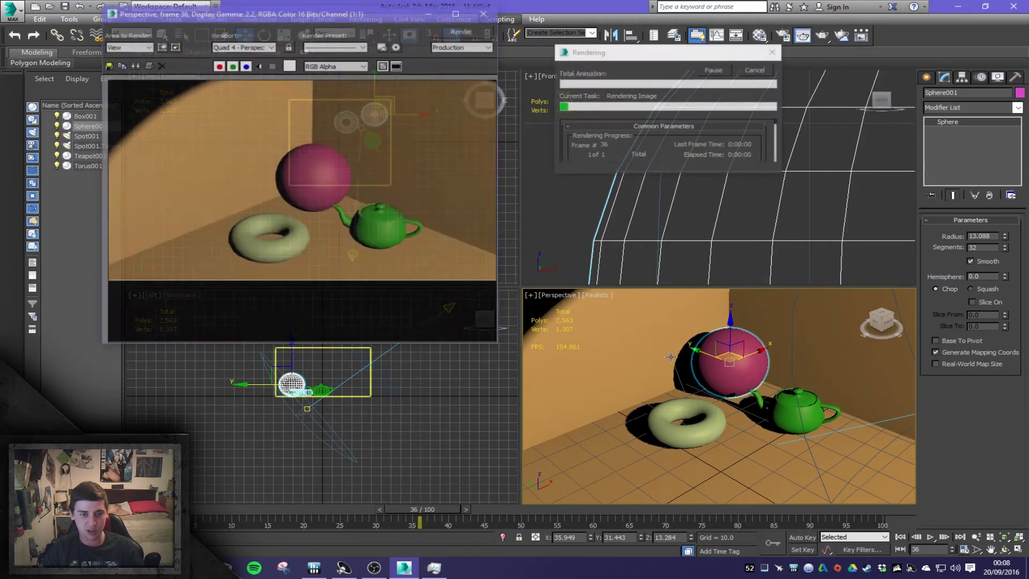
pyautogui.click(485, 12)
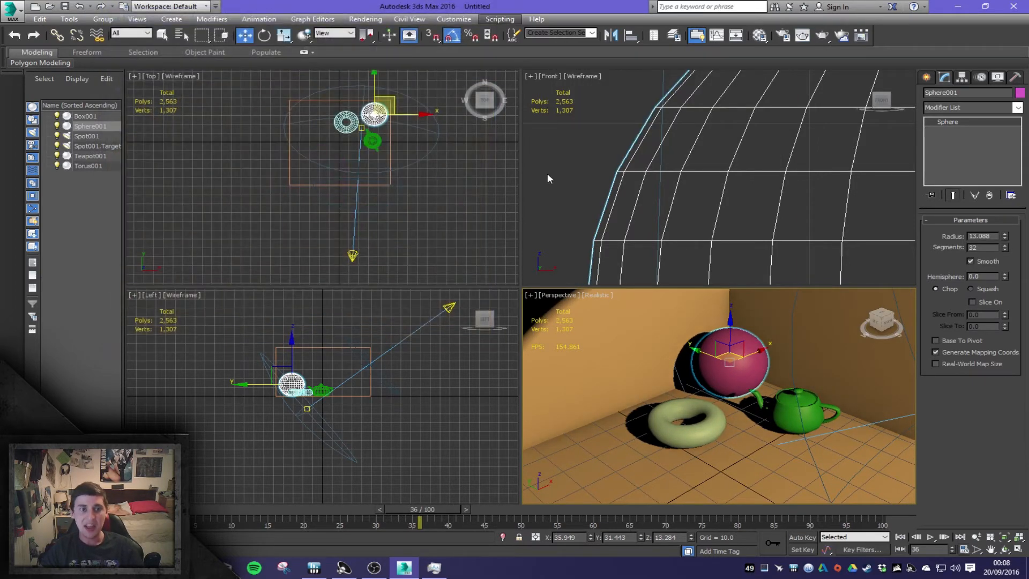
# Step: Select the torus and replace the first sample slot's material with a new Architectural material in the Material Editor
pyautogui.click(691, 433)
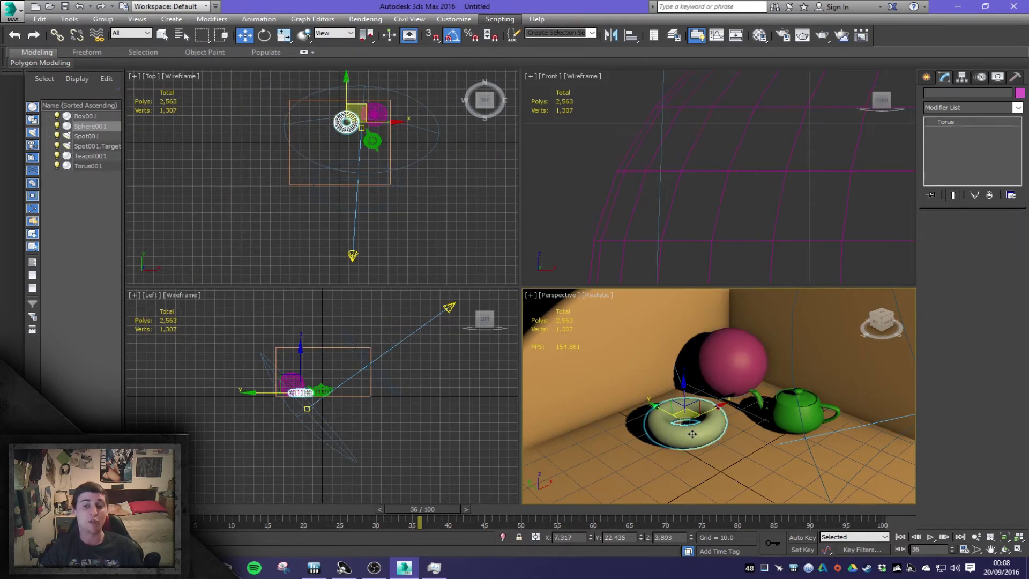
pyautogui.press('m')
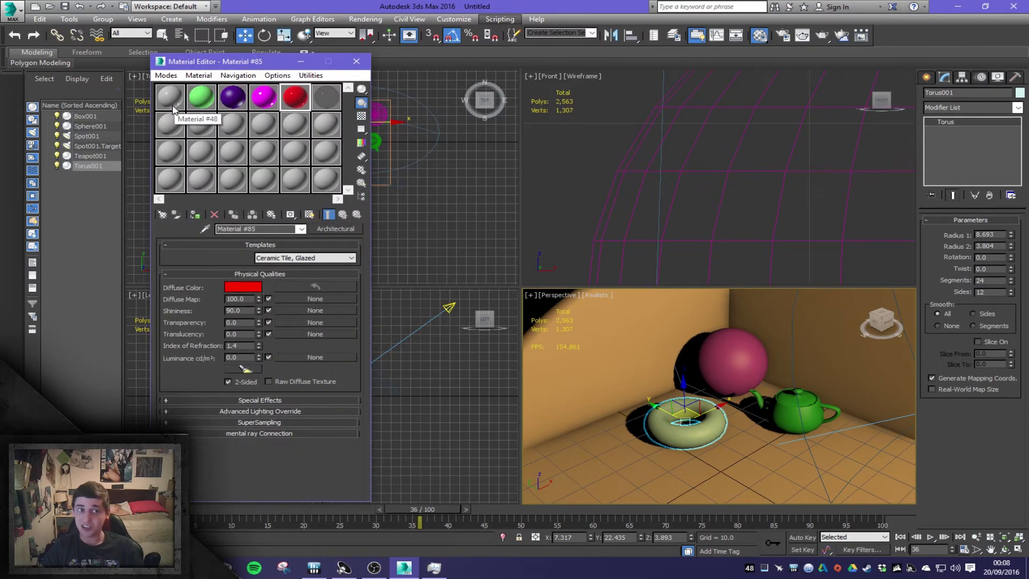
pyautogui.click(171, 100)
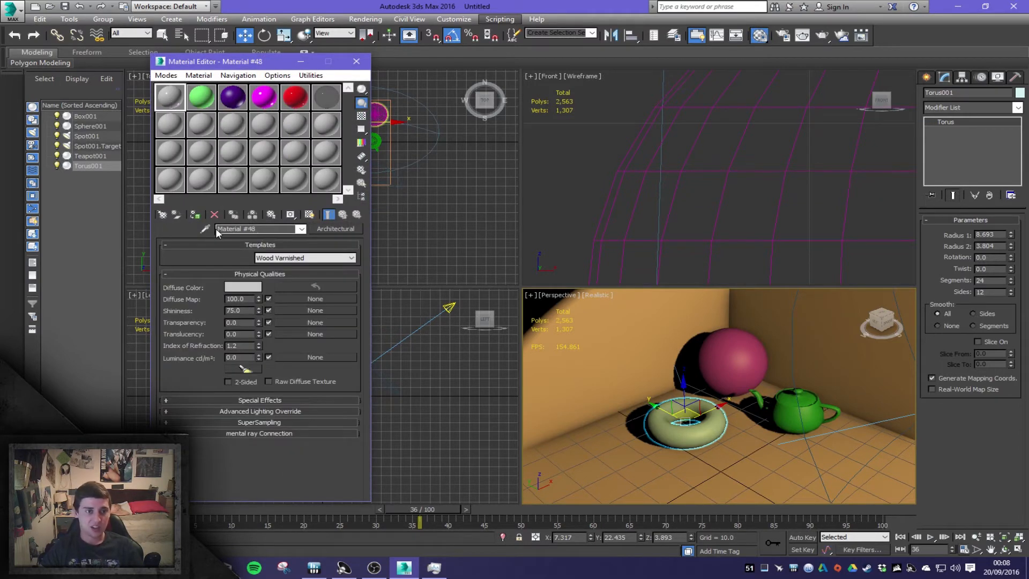
pyautogui.click(336, 228)
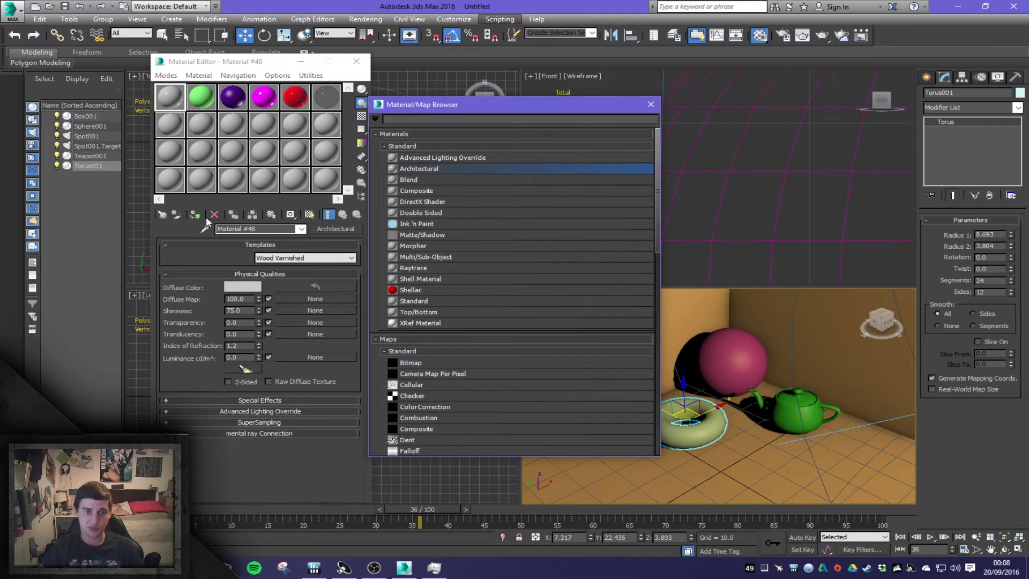
pyautogui.doubleClick(454, 166)
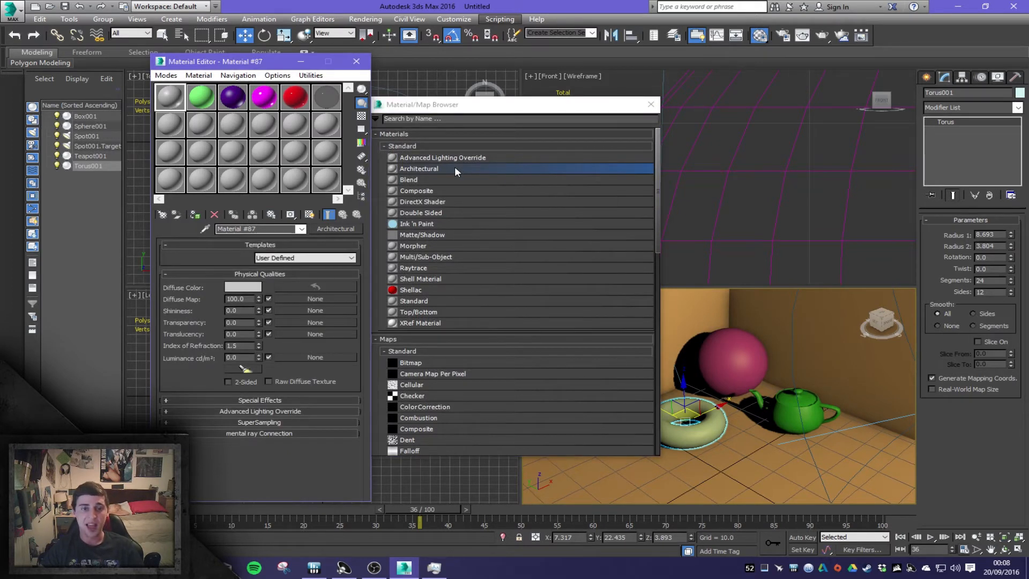
pyautogui.click(651, 103)
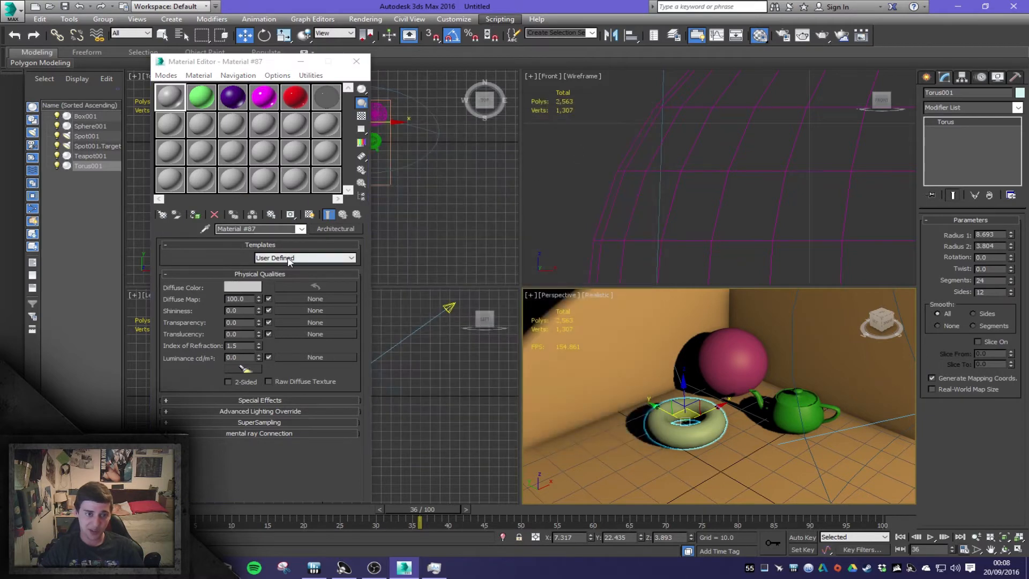
# Step: Try the Glass - Translucent template on the new material, then set it to Glass - Clear
pyautogui.click(289, 258)
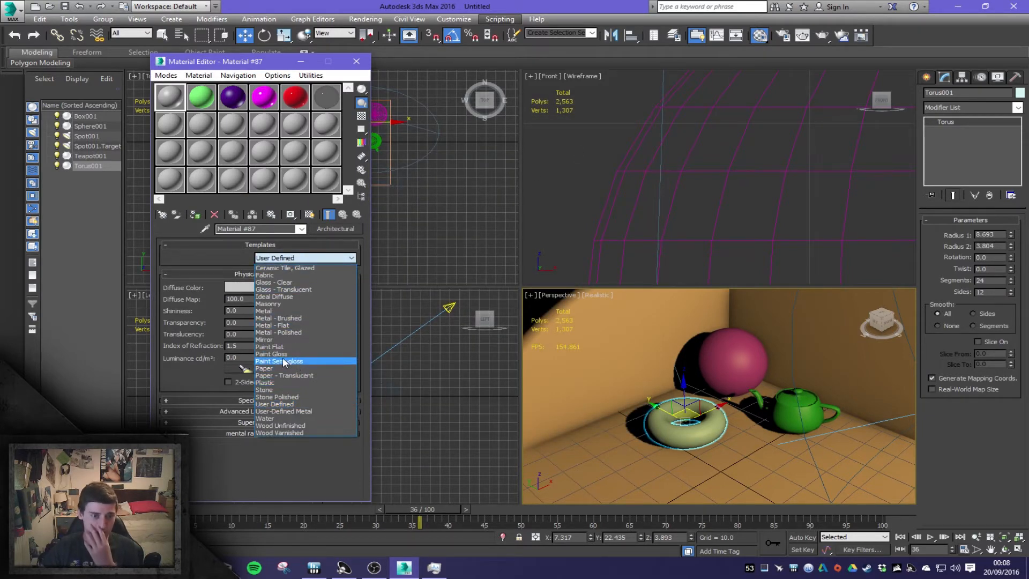
pyautogui.click(298, 292)
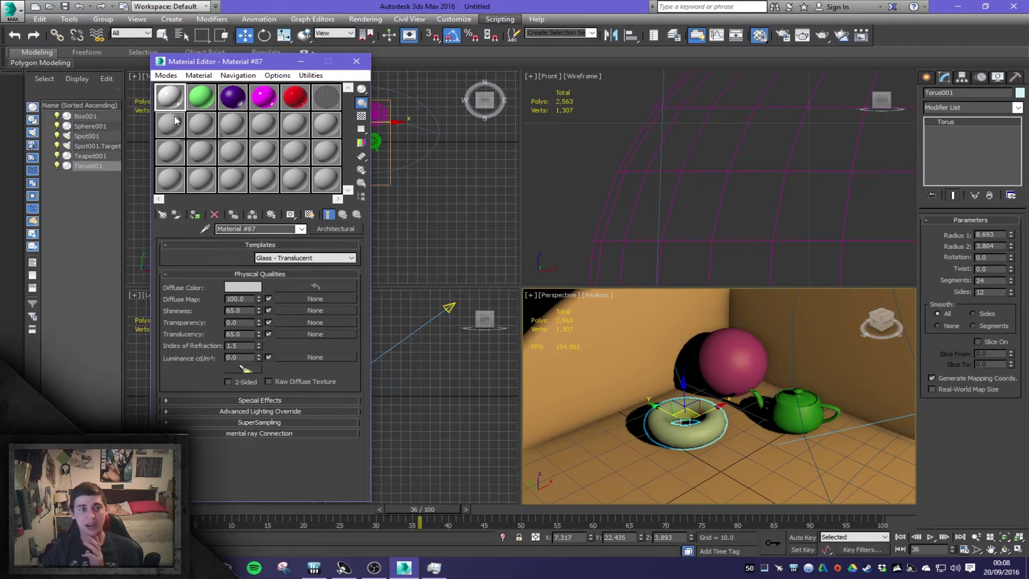
pyautogui.click(298, 258)
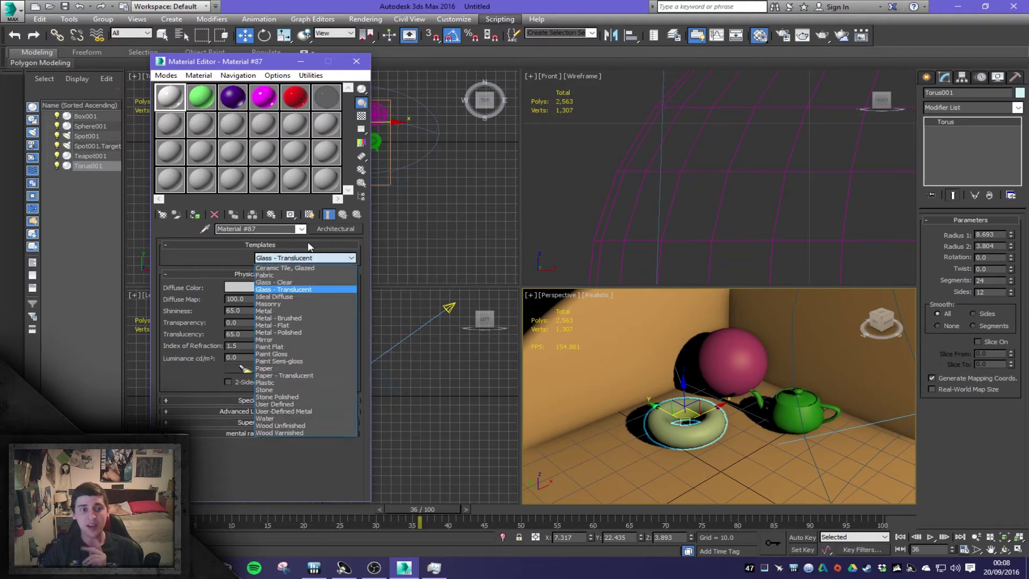
pyautogui.click(318, 284)
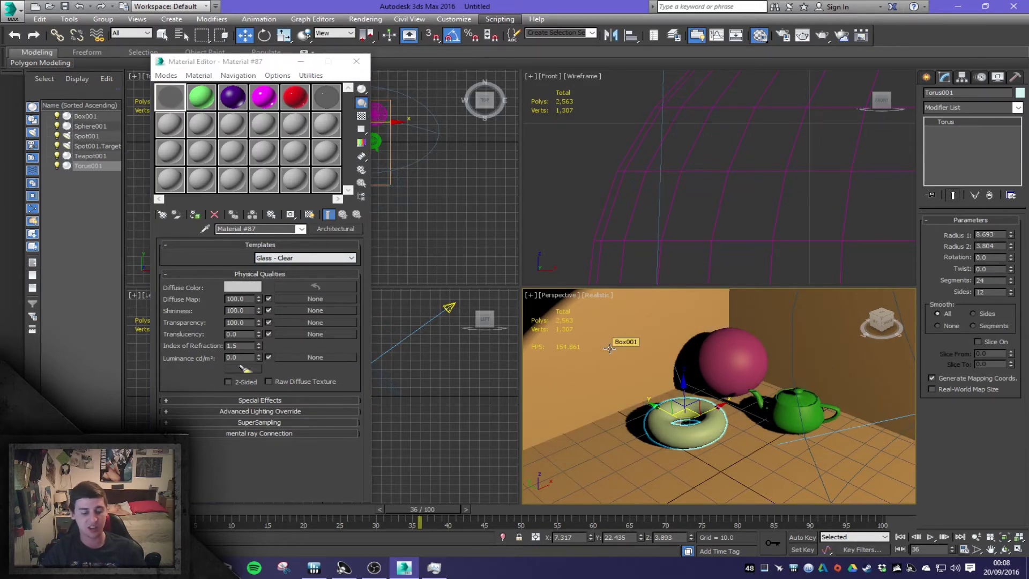
# Step: Assign the clear glass material to the torus and render the perspective view to check it
pyautogui.hotkey('shift', 'q')
pyautogui.click(491, 6)
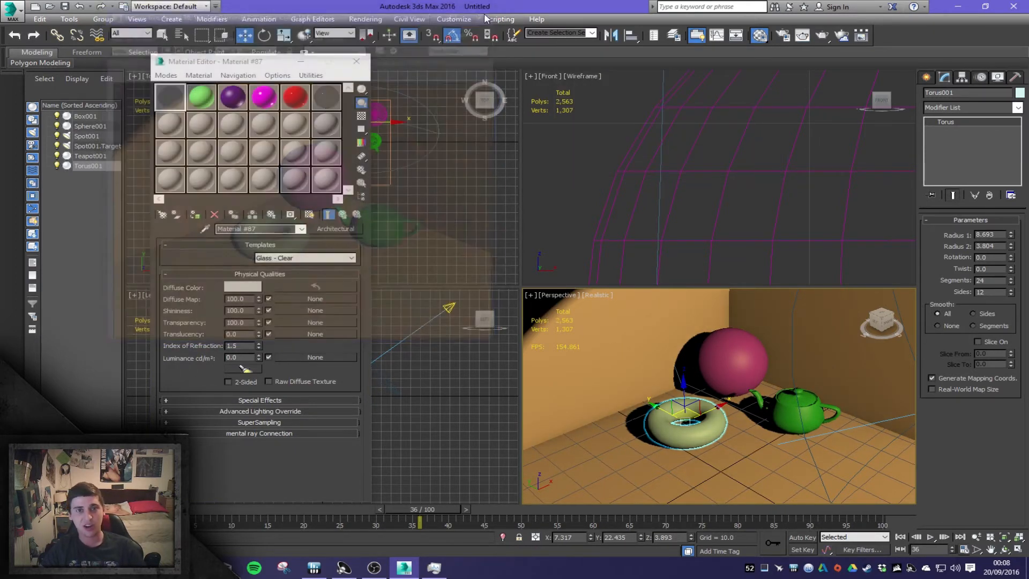
pyautogui.click(195, 217)
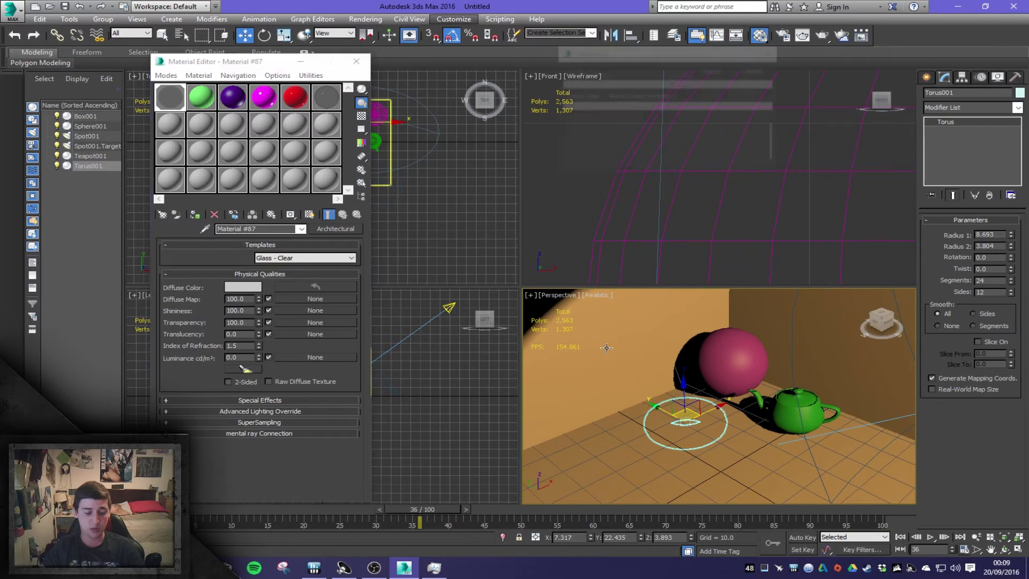
pyautogui.hotkey('shift', 'q')
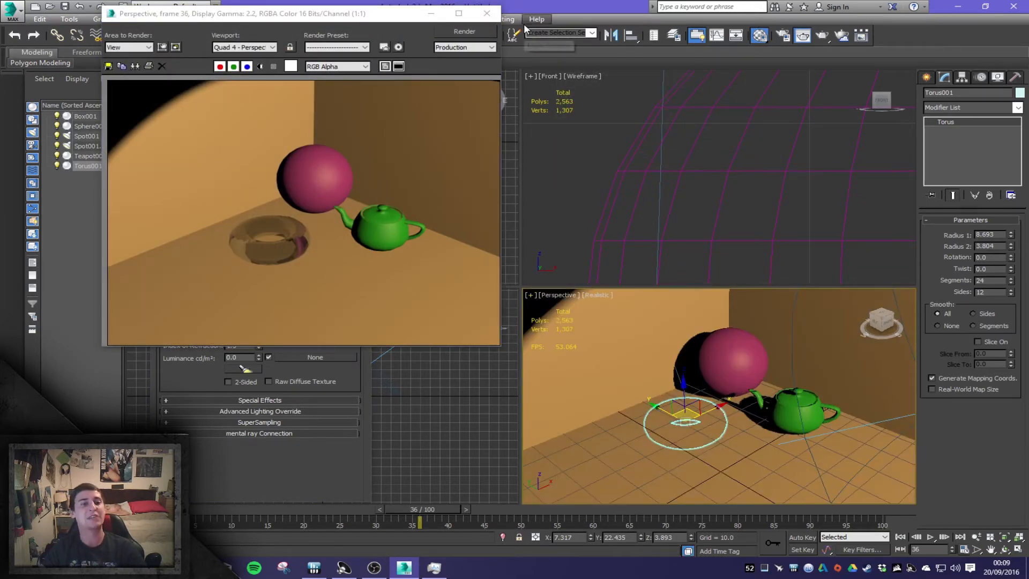
pyautogui.click(492, 18)
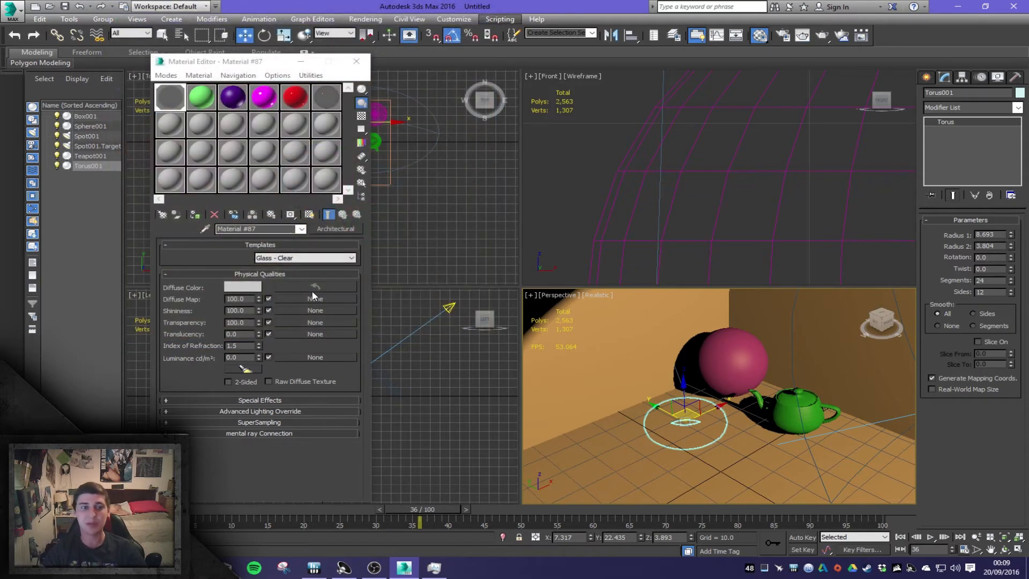
# Step: Make the glass material 2-Sided and render the perspective view again
pyautogui.click(238, 383)
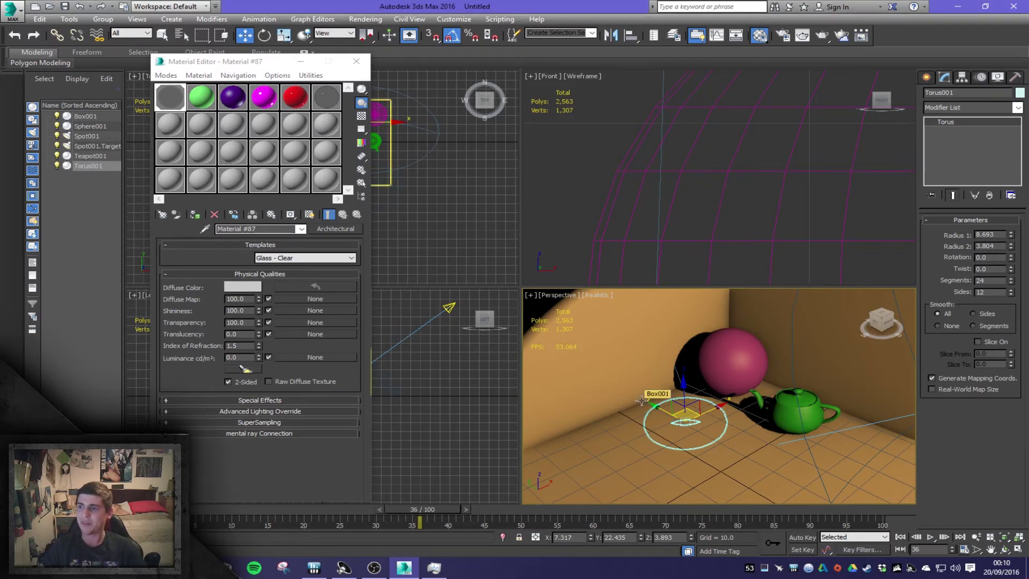
pyautogui.hotkey('shift', 'q')
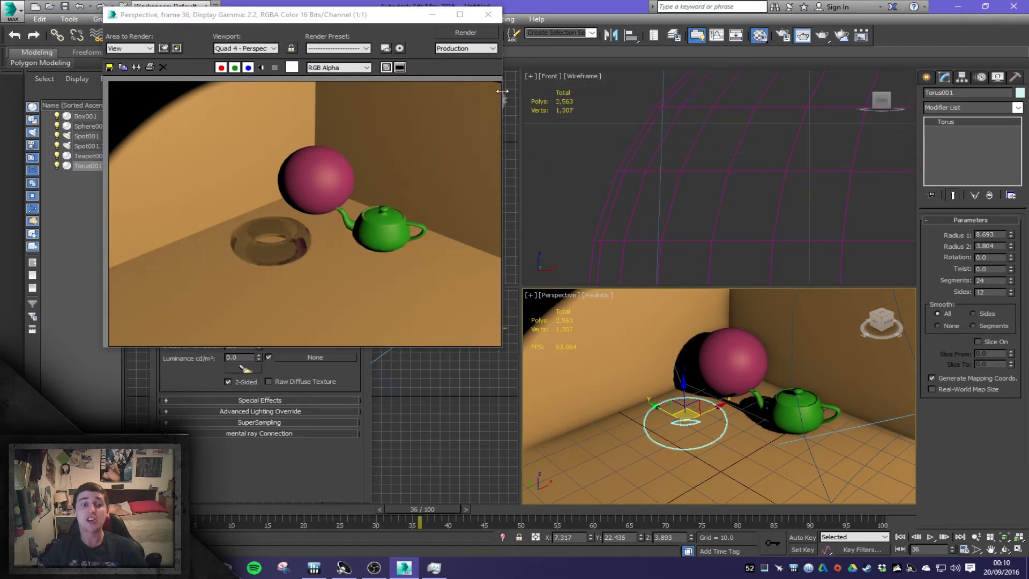
pyautogui.click(488, 15)
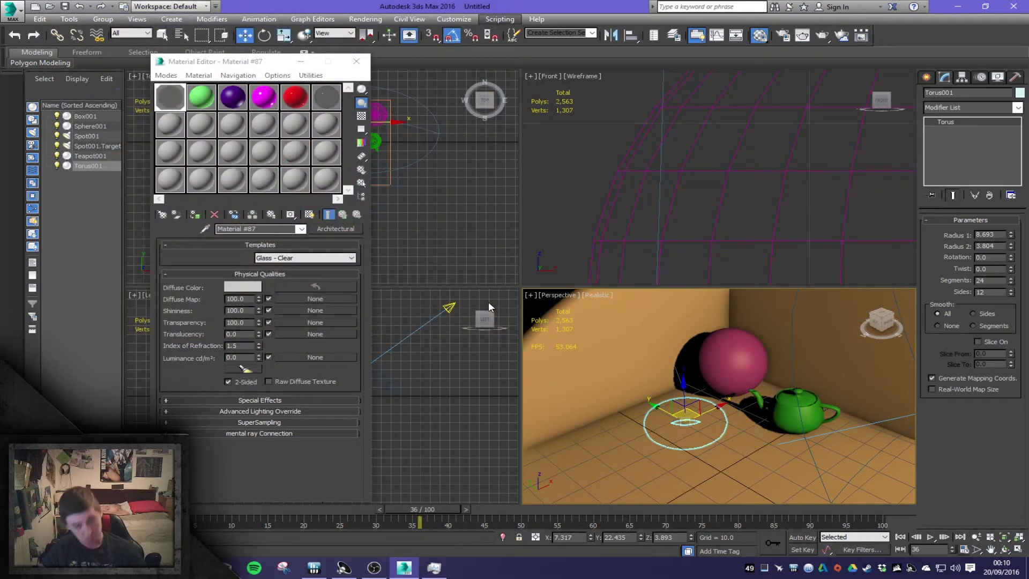
# Step: Select the sphere and make the sixth sample slot's polished metal material active
pyautogui.click(201, 98)
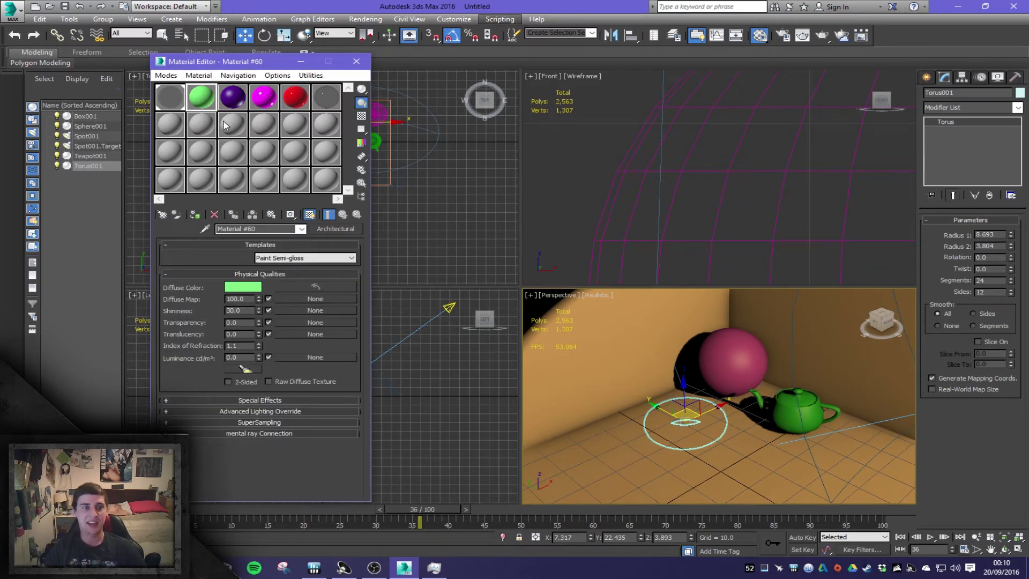
pyautogui.click(749, 370)
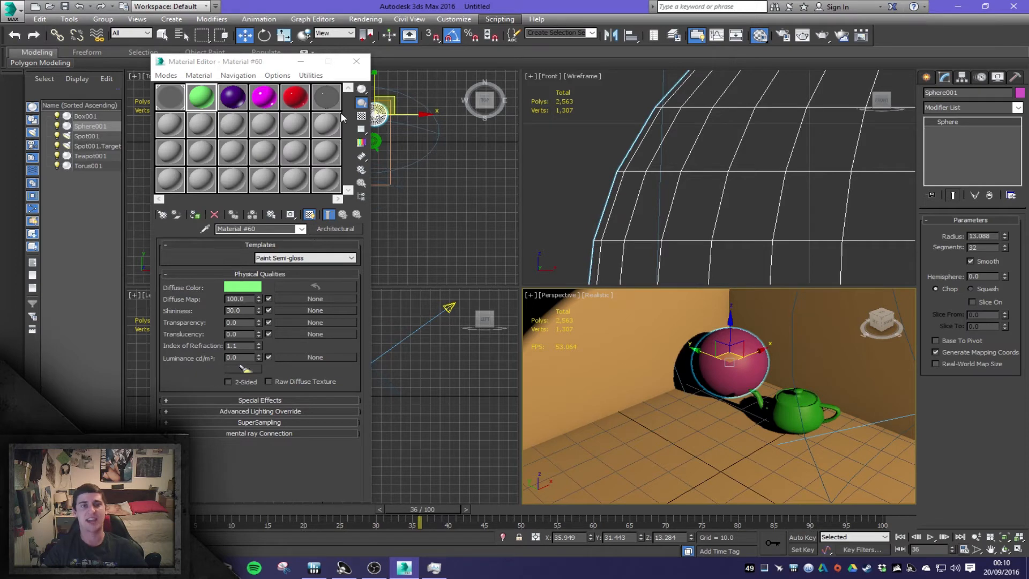
pyautogui.click(327, 97)
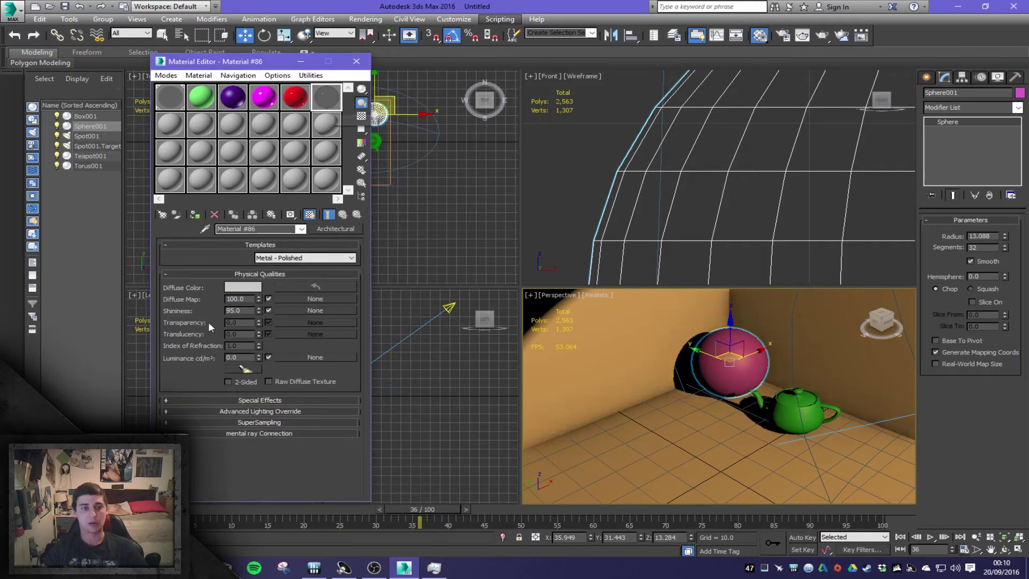
# Step: Start a Bitmap map in the sixth sample slot and browse the sceneassets images folder without choosing a file
pyautogui.click(163, 215)
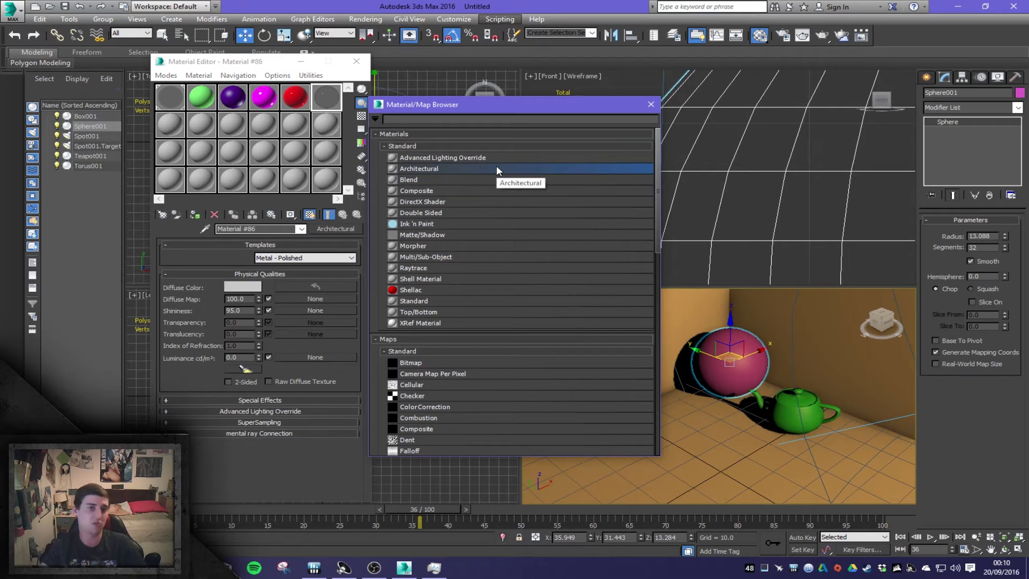
pyautogui.doubleClick(410, 363)
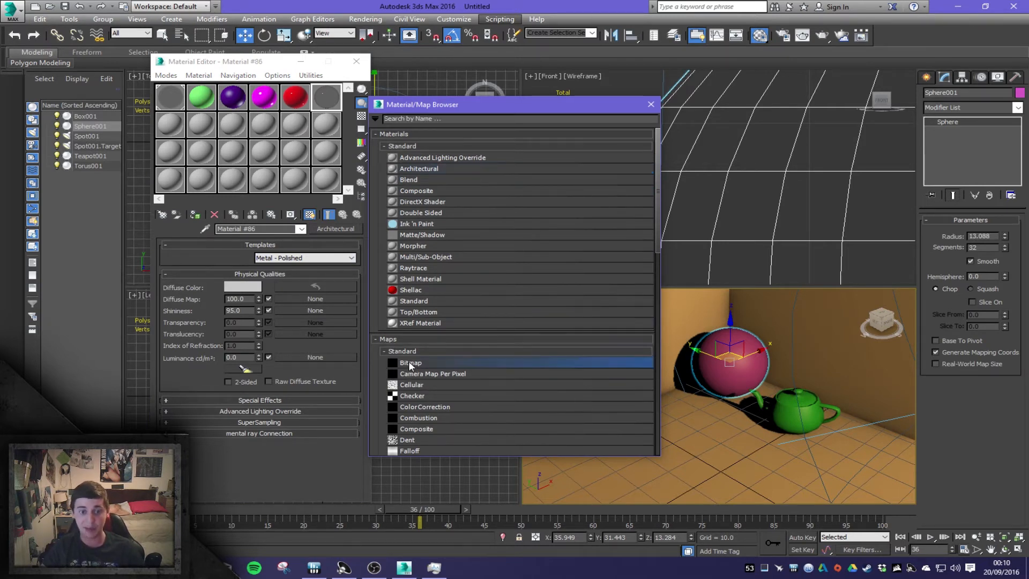
pyautogui.scroll(-5, 289, 178)
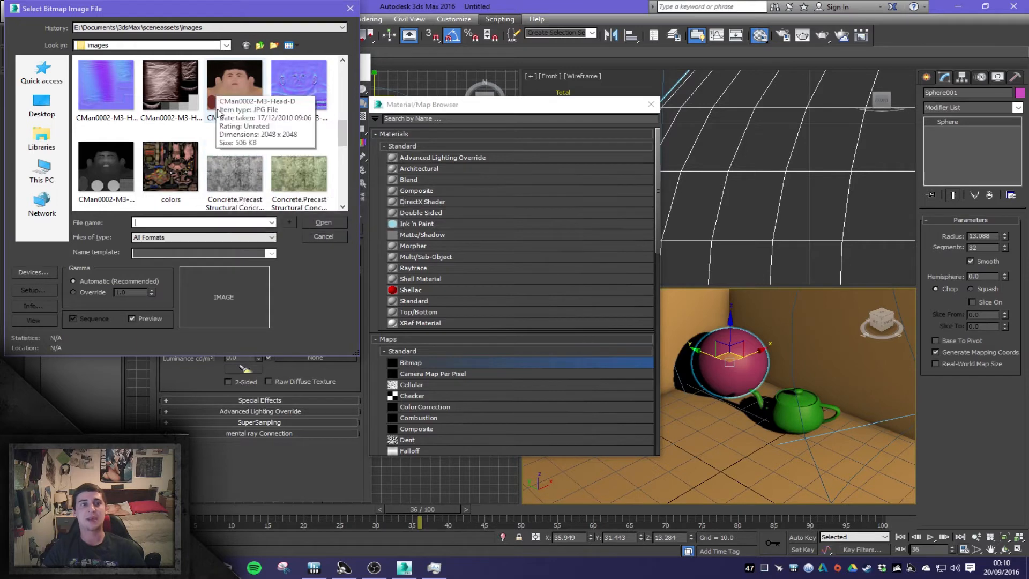
pyautogui.scroll(-3, 224, 182)
pyautogui.scroll(-4, 274, 150)
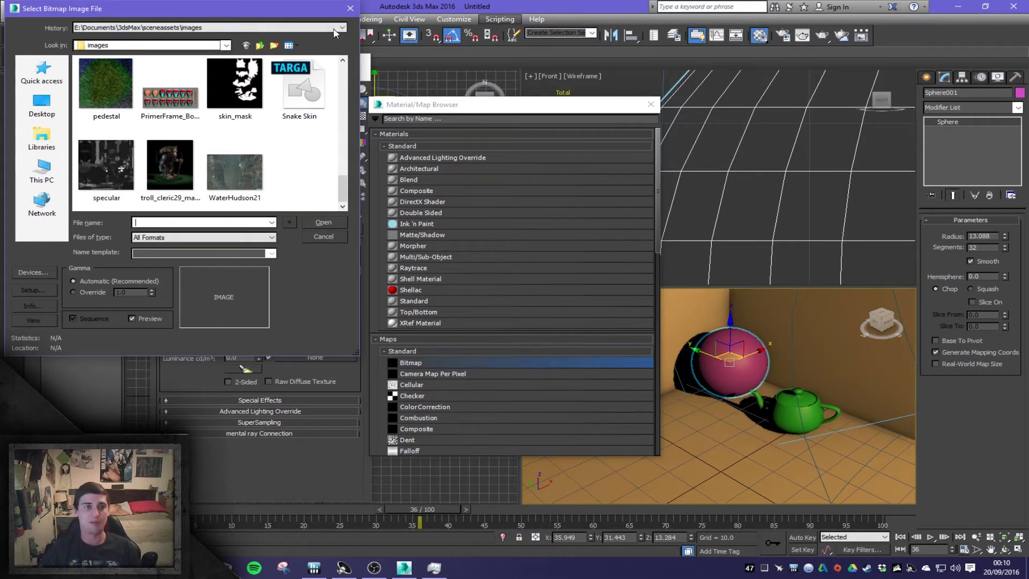
pyautogui.scroll(3, 328, 125)
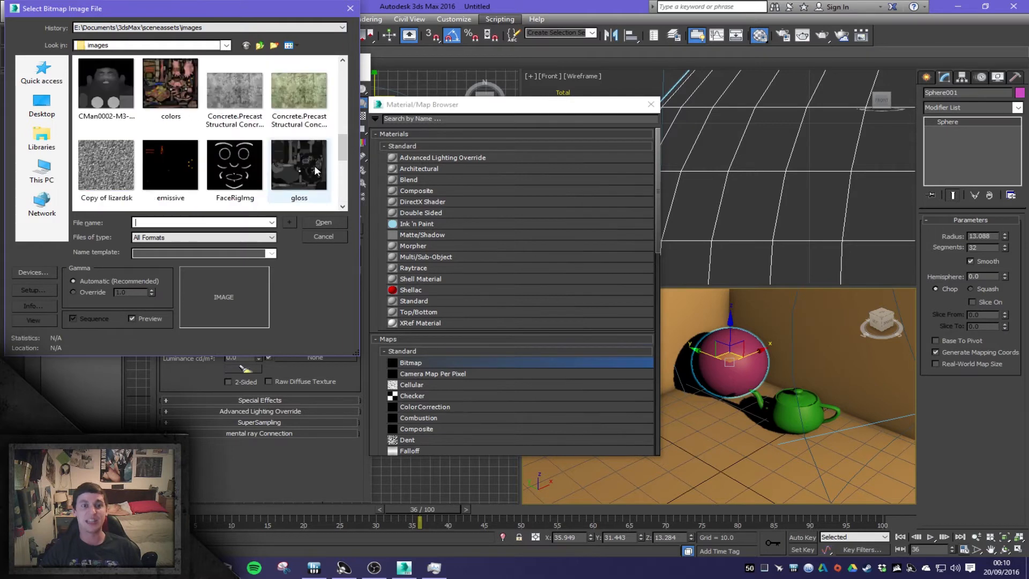
pyautogui.scroll(5, 328, 125)
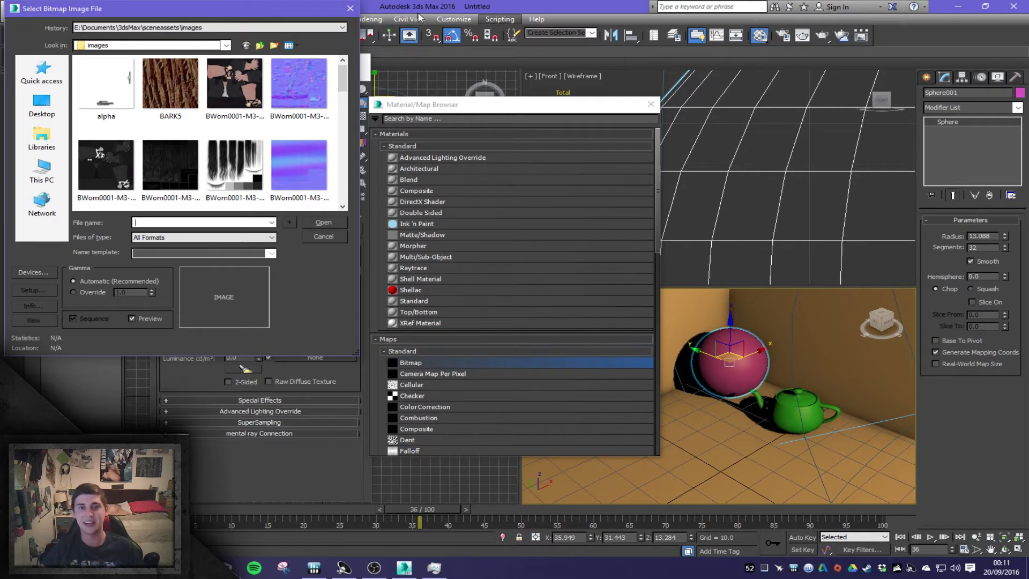
pyautogui.click(349, 9)
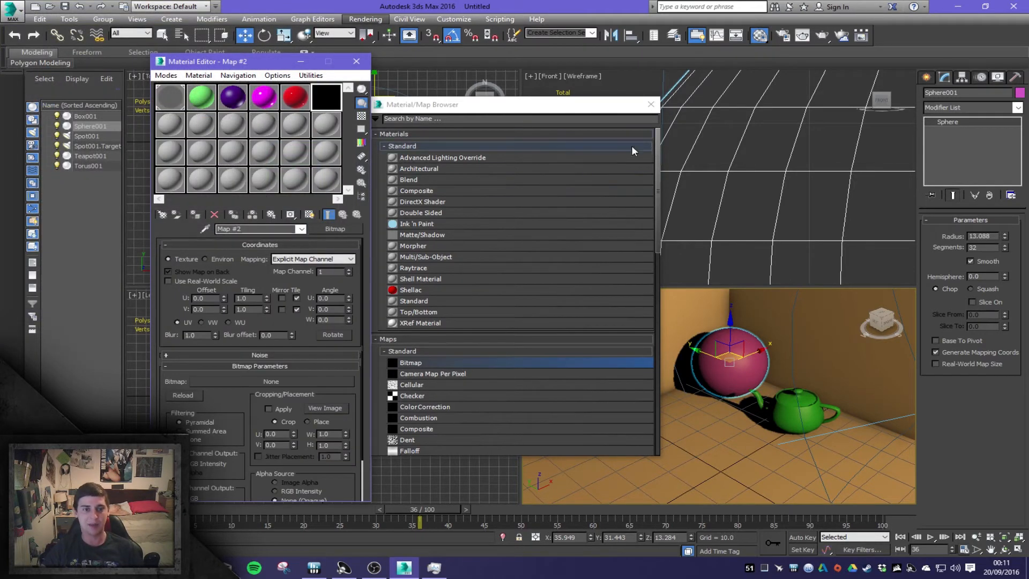
# Step: Turn the sixth sample slot into an Architectural material, try Metal - Polished and set the template to Metal - Brushed
pyautogui.doubleClick(456, 169)
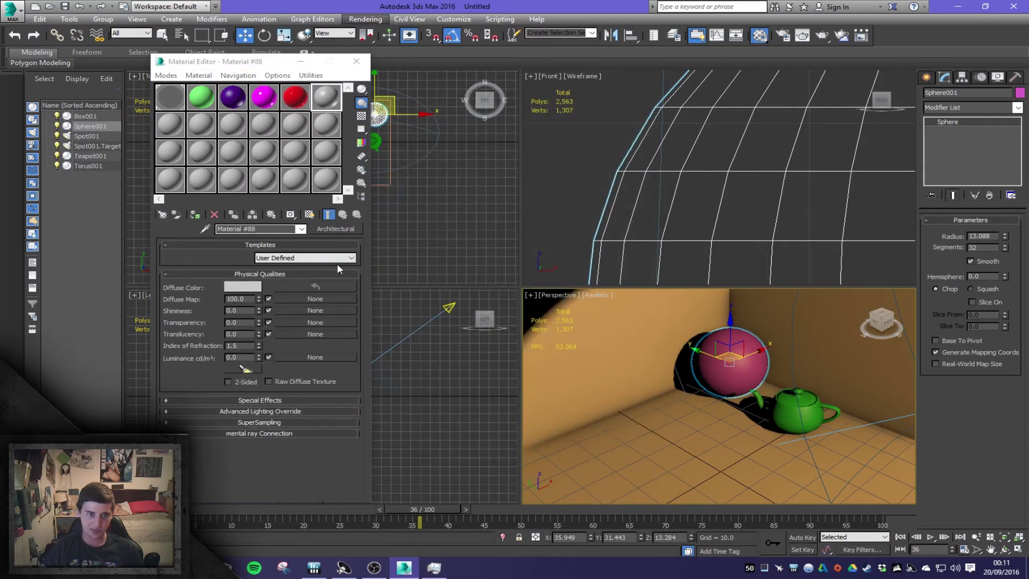
pyautogui.click(336, 261)
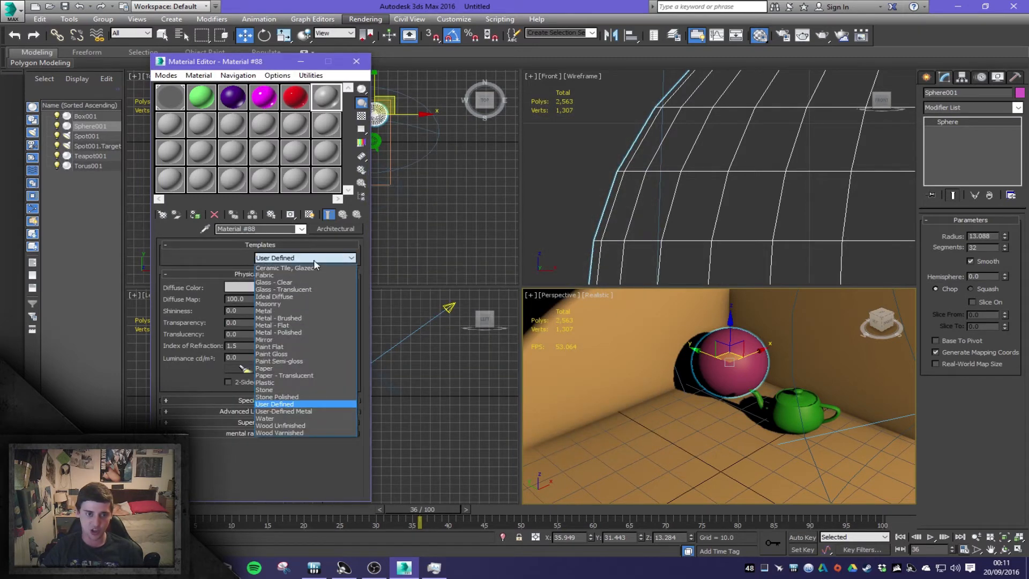
pyautogui.click(295, 334)
pyautogui.click(341, 259)
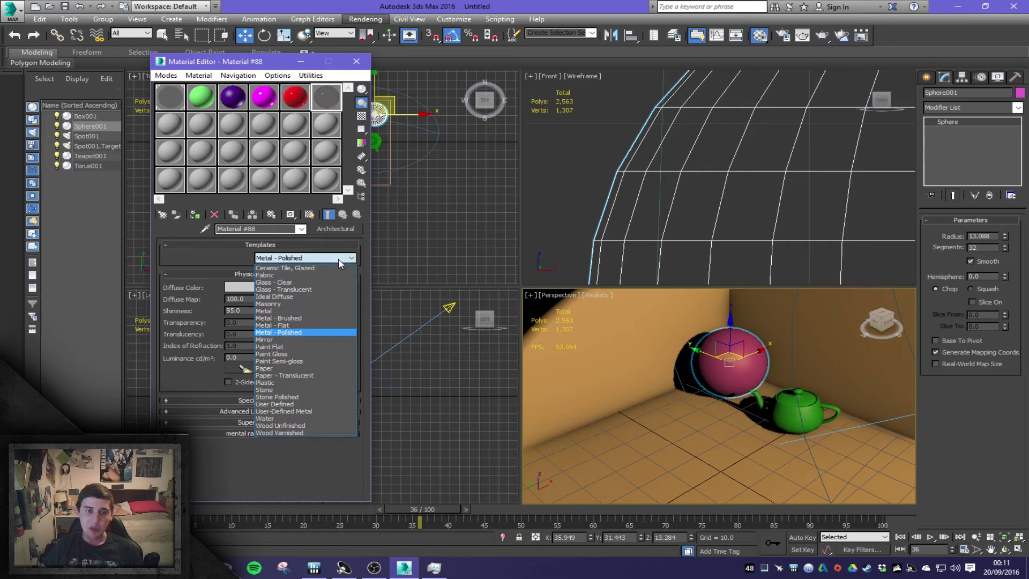
pyautogui.click(306, 317)
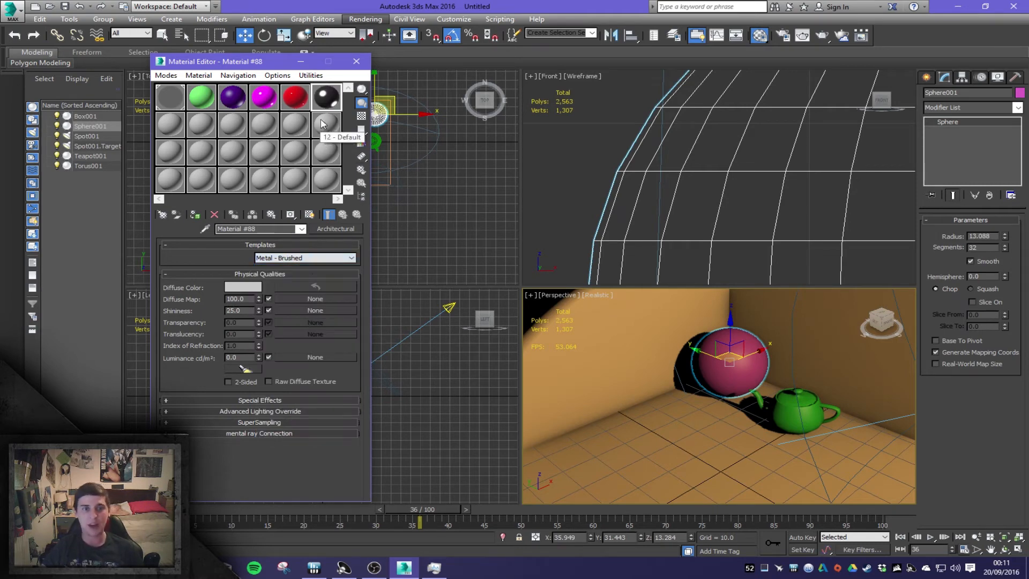
# Step: Inspect the brushed metal sample in an enlarged preview and render the perspective view
pyautogui.doubleClick(326, 97)
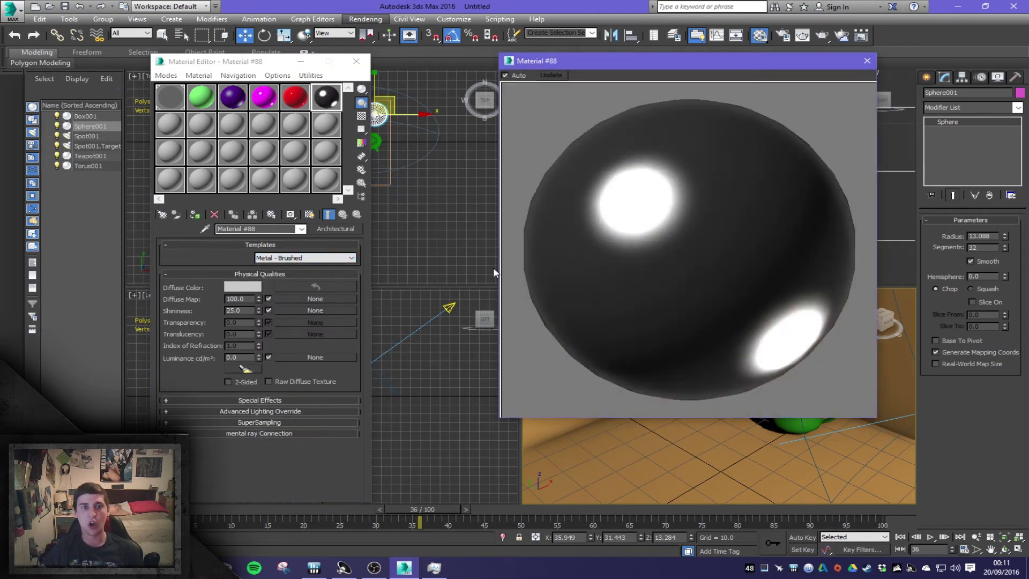
pyautogui.click(866, 63)
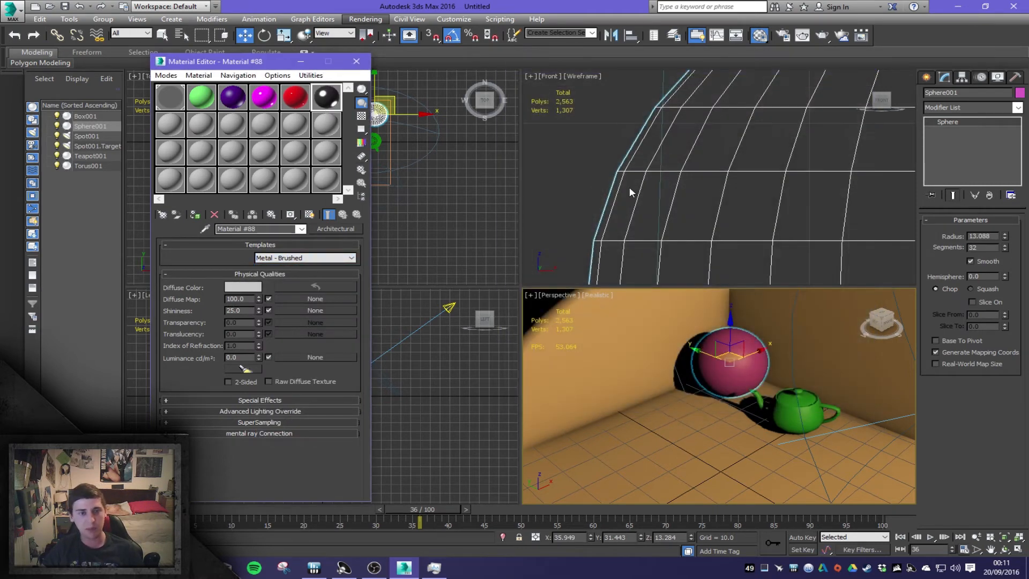
pyautogui.middleClick(655, 382)
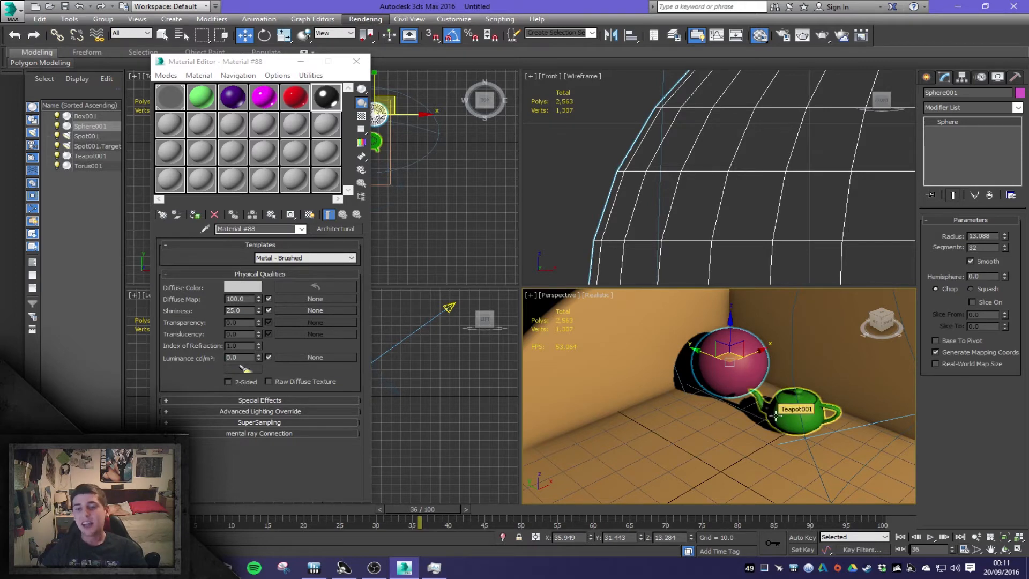
pyautogui.hotkey('shift', 'q')
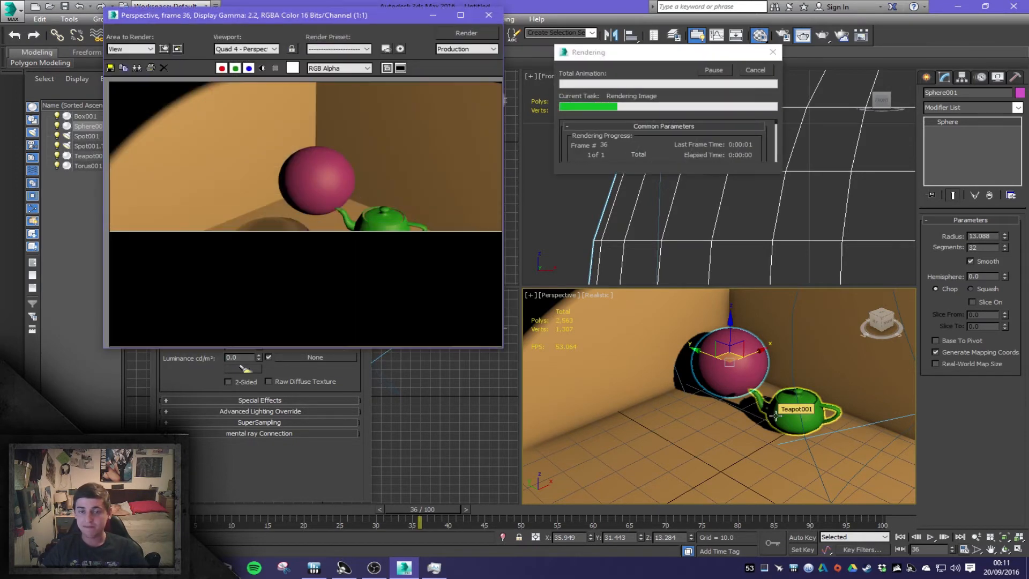
# Step: Assign the brushed metal material to the sphere and render the perspective view
pyautogui.click(488, 15)
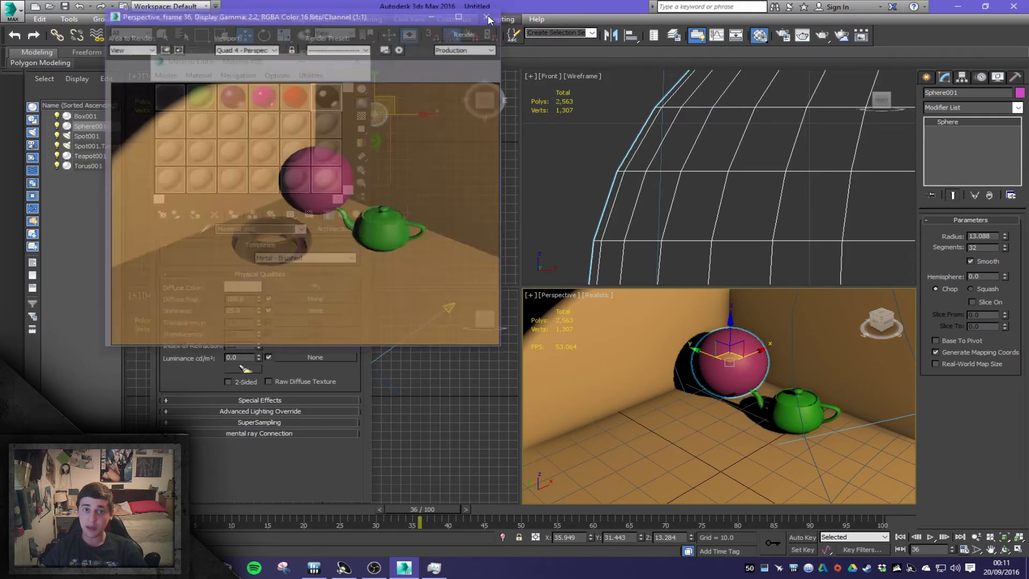
pyautogui.click(192, 216)
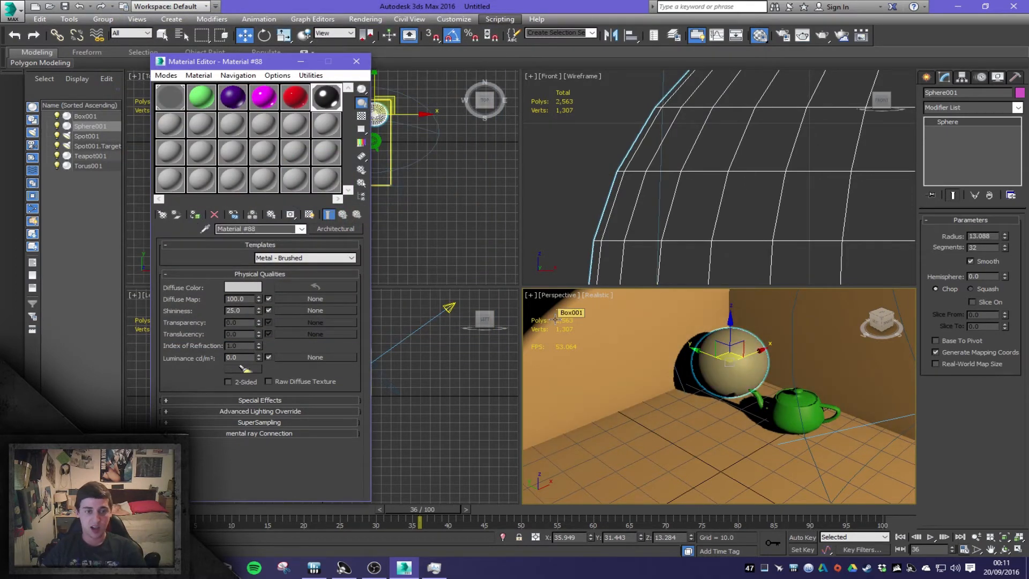
pyautogui.hotkey('shift', 'q')
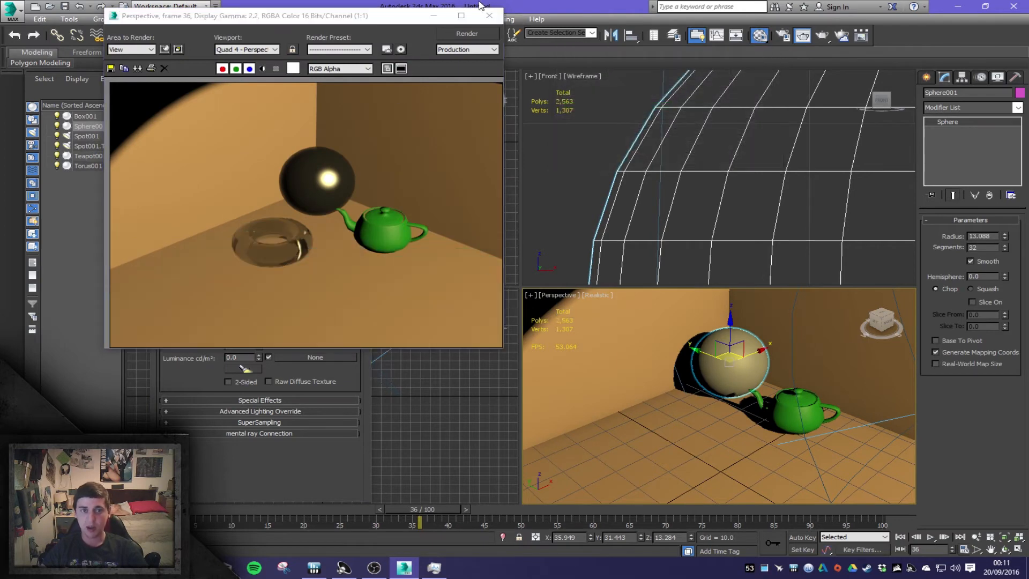
pyautogui.click(489, 16)
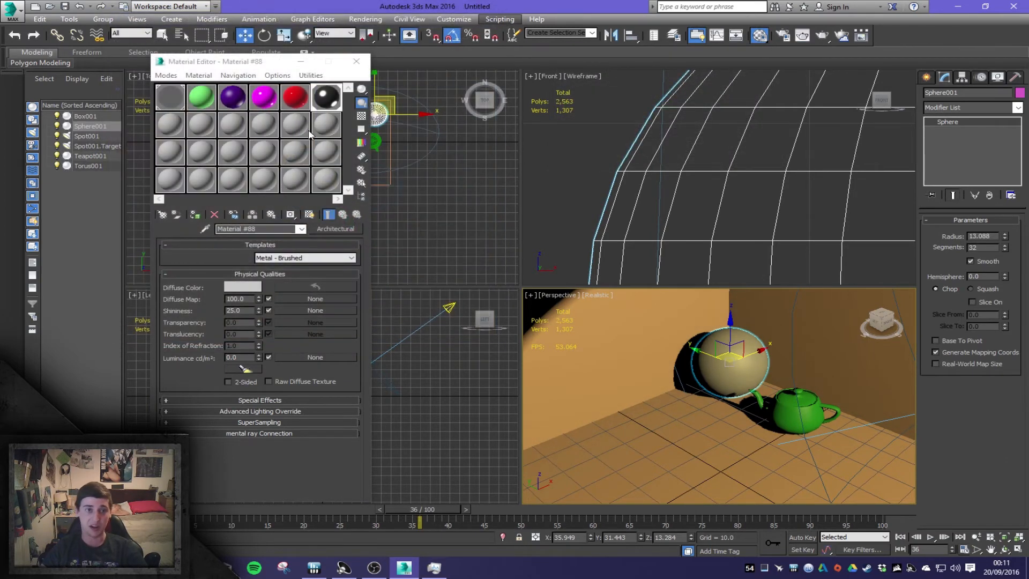
# Step: Set the sphere material's template to Metal - Polished and render the perspective view
pyautogui.click(301, 258)
pyautogui.click(314, 329)
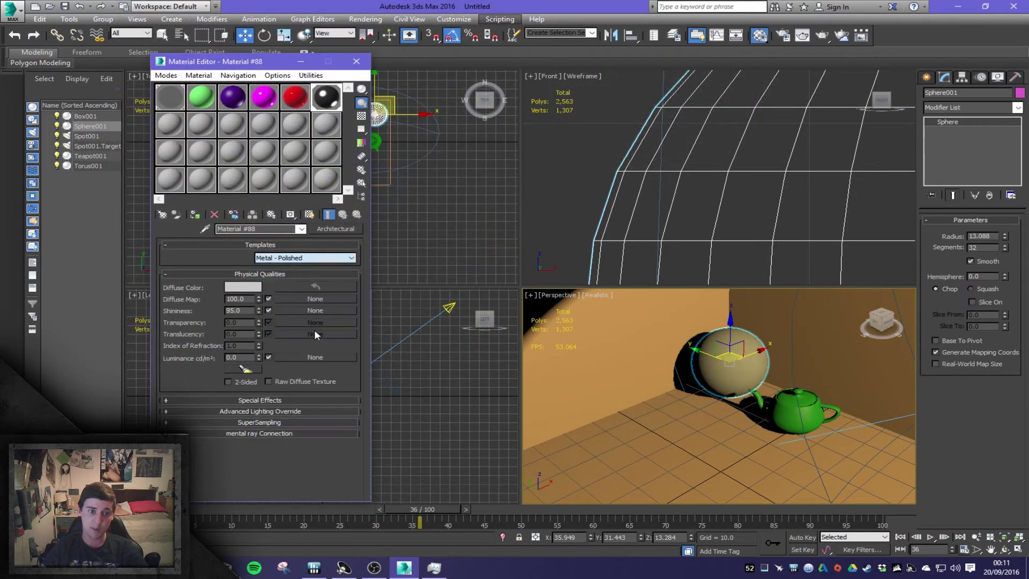
pyautogui.hotkey('shift', 'q')
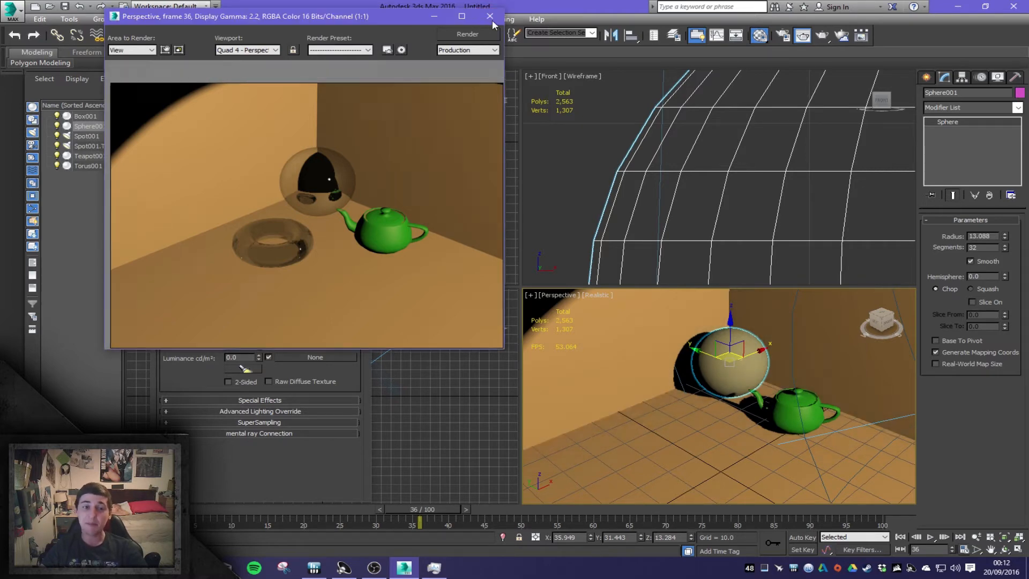
pyautogui.click(489, 17)
# Step: Set the diffuse color of the Glass - Clear material in the first sample slot to saturated bright green and render the perspective view
pyautogui.click(169, 97)
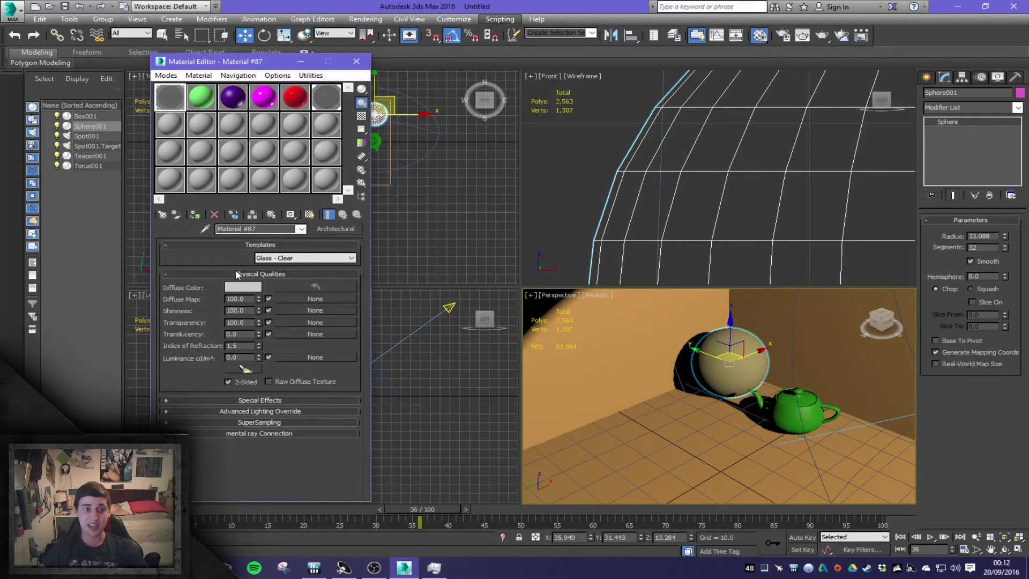
pyautogui.click(243, 287)
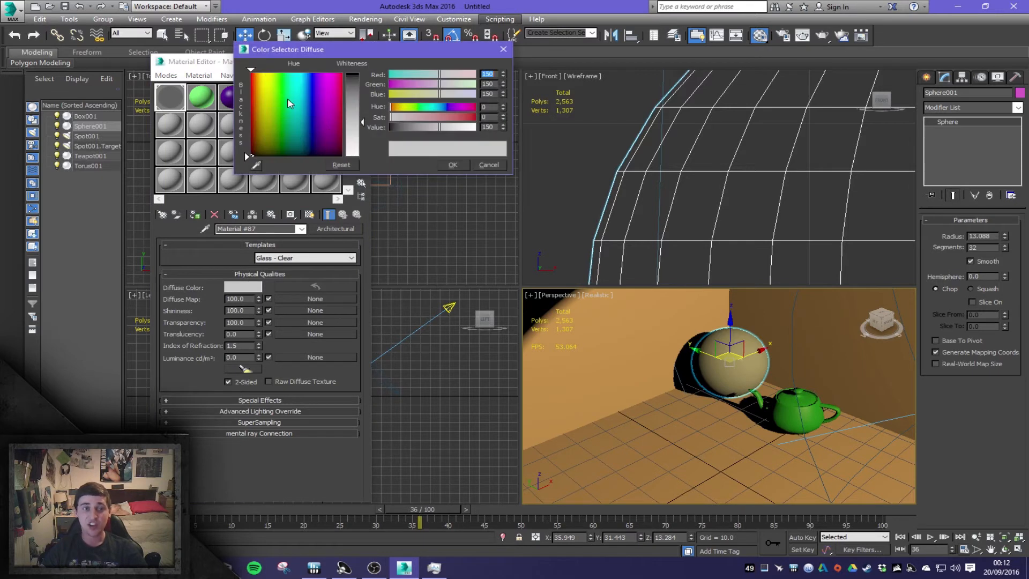
pyautogui.moveTo(283, 104); pyautogui.dragTo(281, 73)
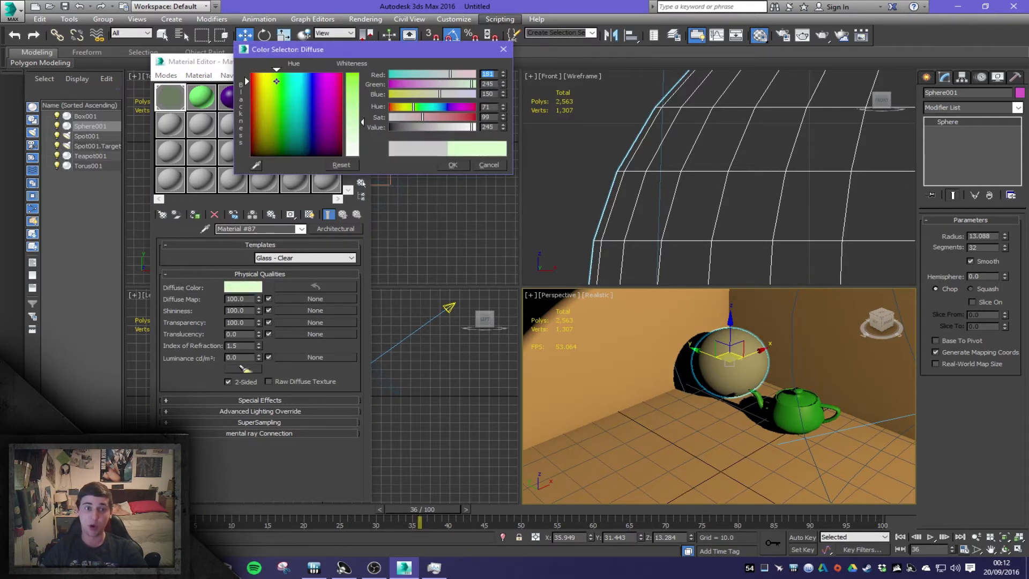
pyautogui.moveTo(390, 117); pyautogui.dragTo(474, 116)
pyautogui.click(453, 165)
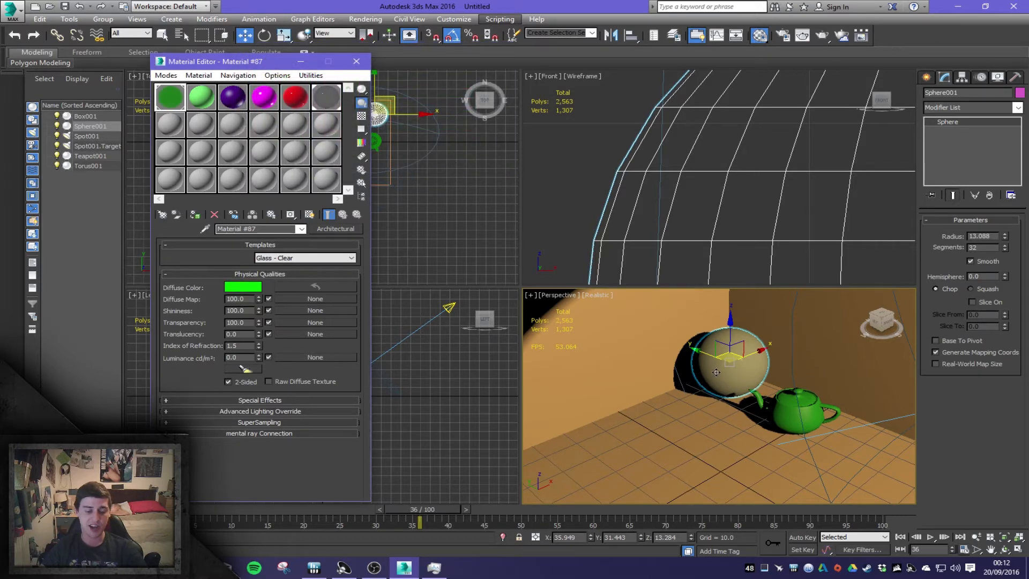
pyautogui.hotkey('shift', 'q')
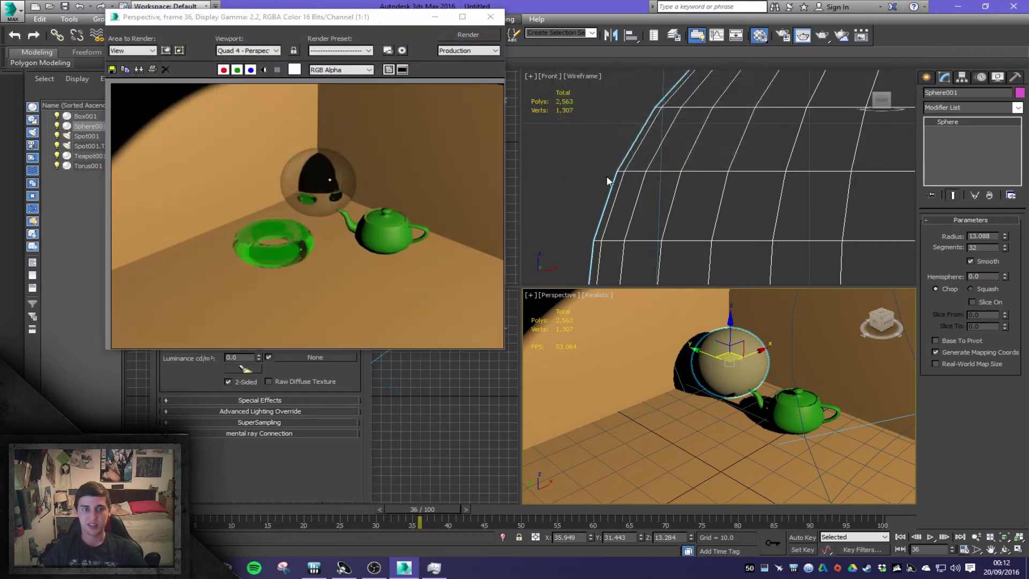
pyautogui.click(489, 19)
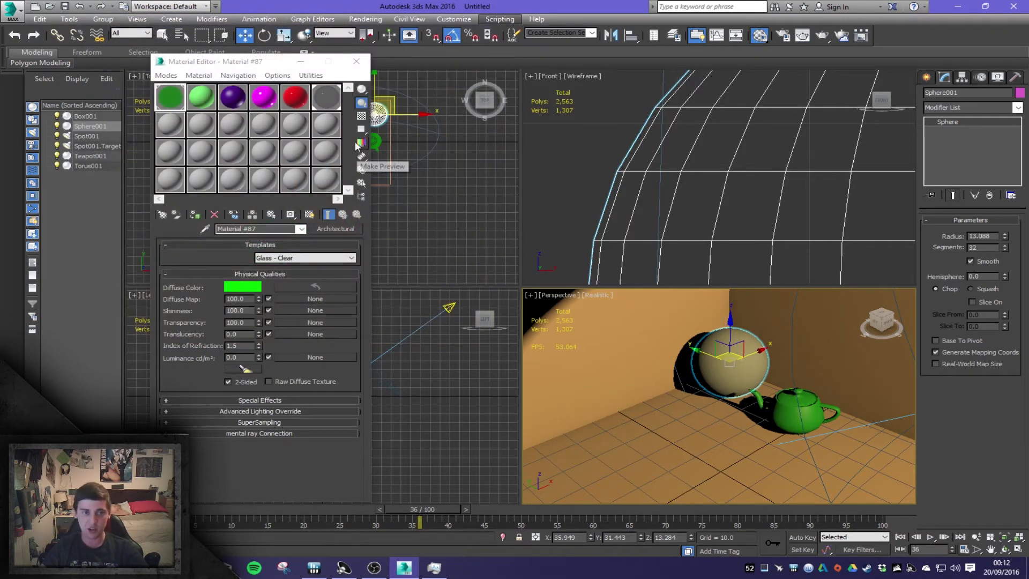
# Step: Assign the red Ceramic Tile, Glazed material from the fifth sample slot to the teapot
pyautogui.click(297, 97)
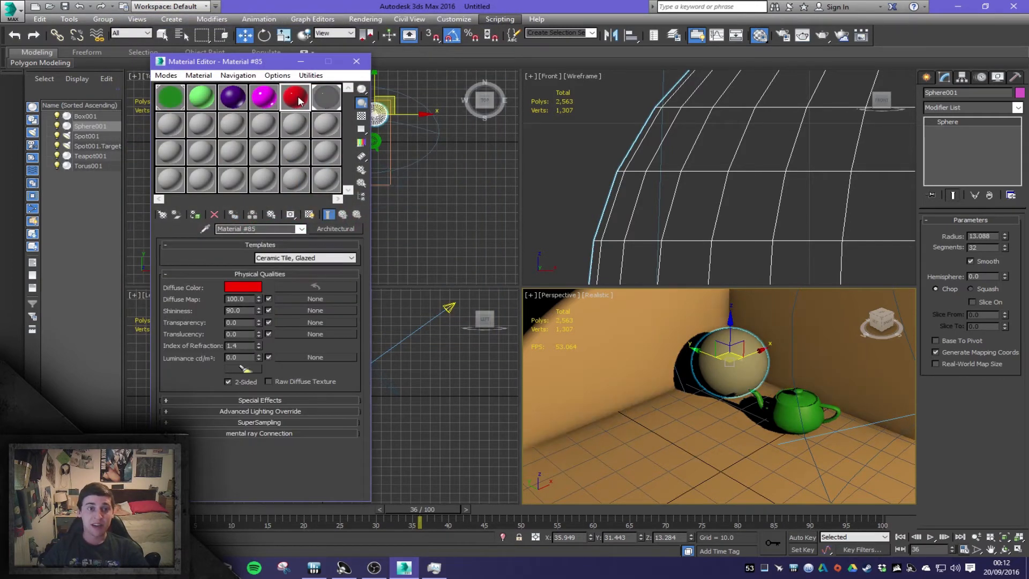
pyautogui.click(305, 258)
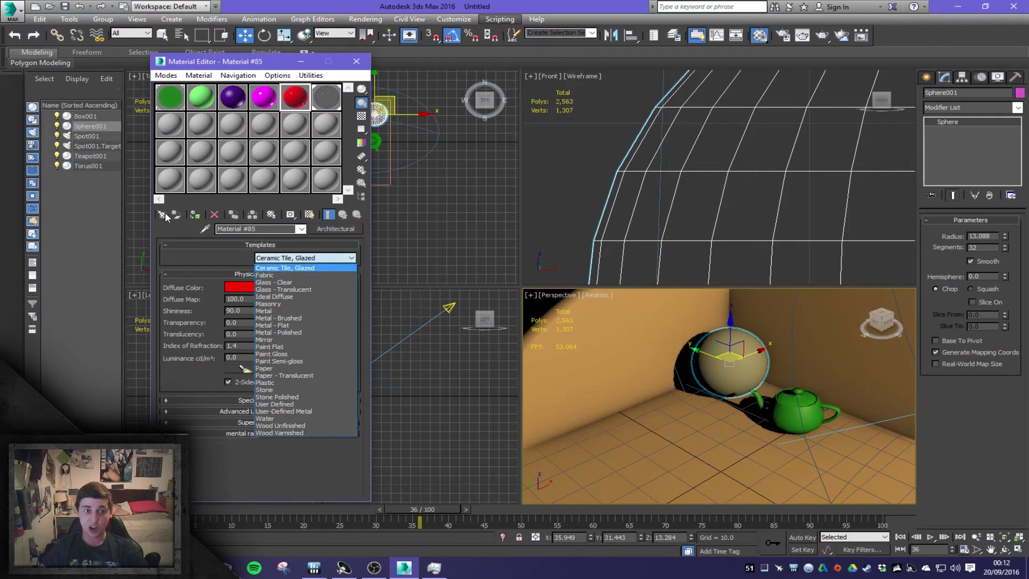
pyautogui.click(314, 267)
pyautogui.click(237, 288)
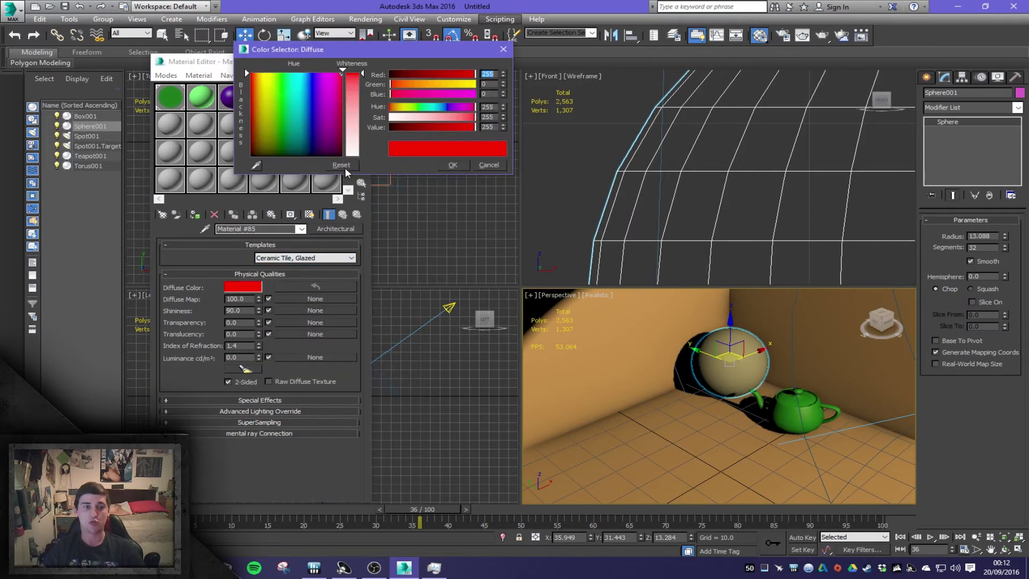
pyautogui.click(454, 166)
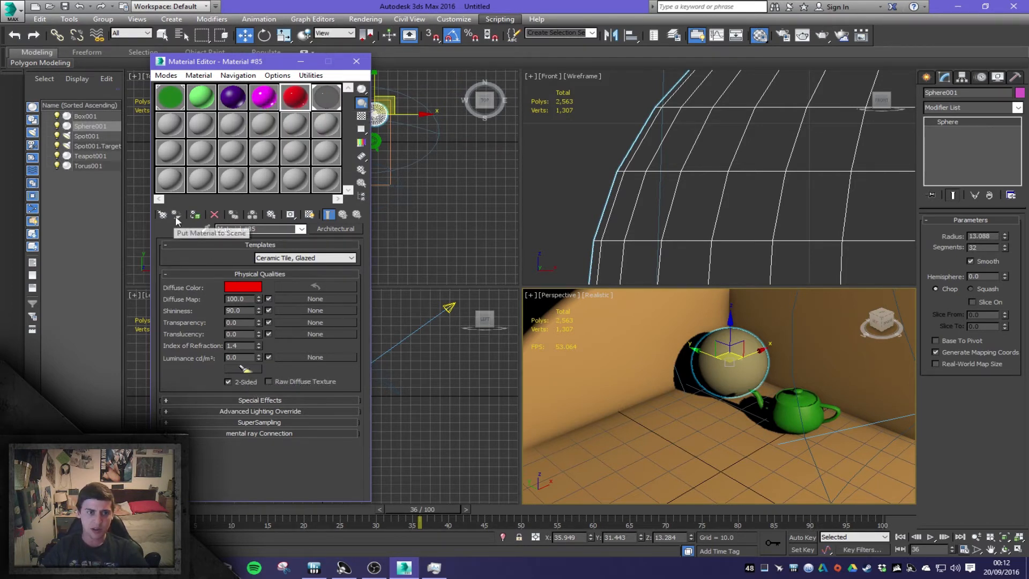
pyautogui.click(799, 410)
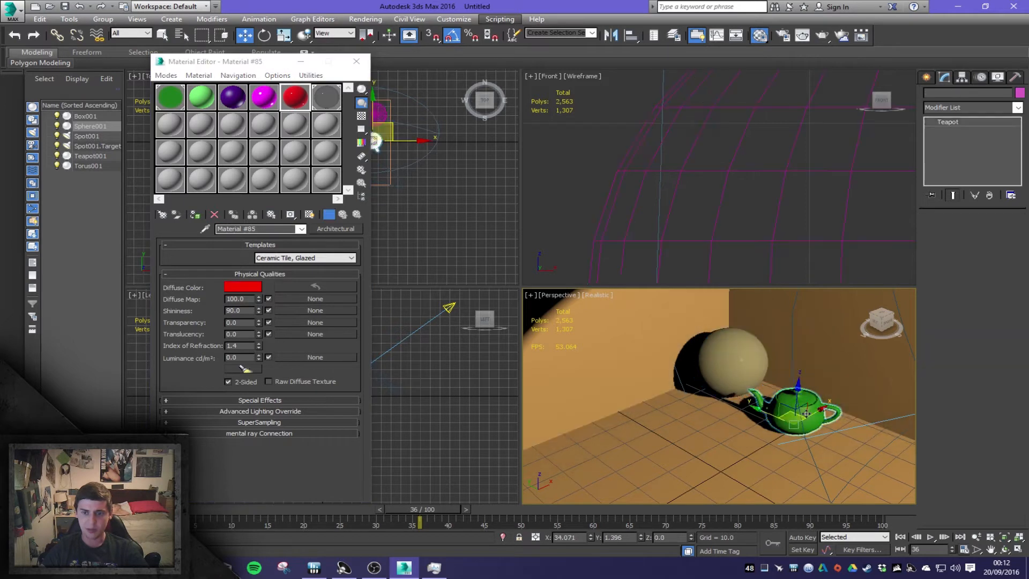
pyautogui.click(194, 215)
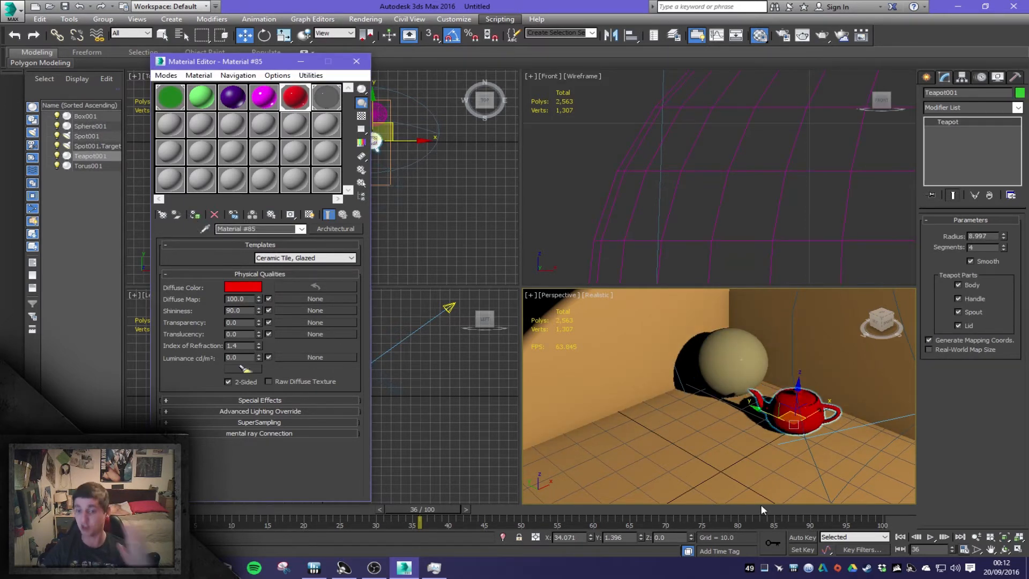
# Step: Make the sixth slot's Metal - Polished material 2-Sided, render the perspective view and close the Material Editor
pyautogui.click(335, 96)
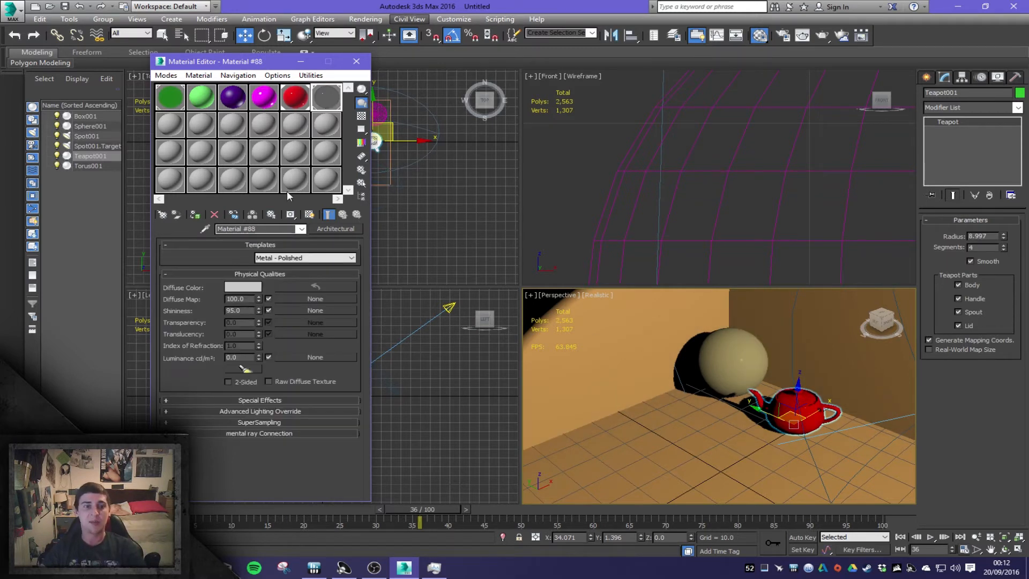
pyautogui.click(245, 381)
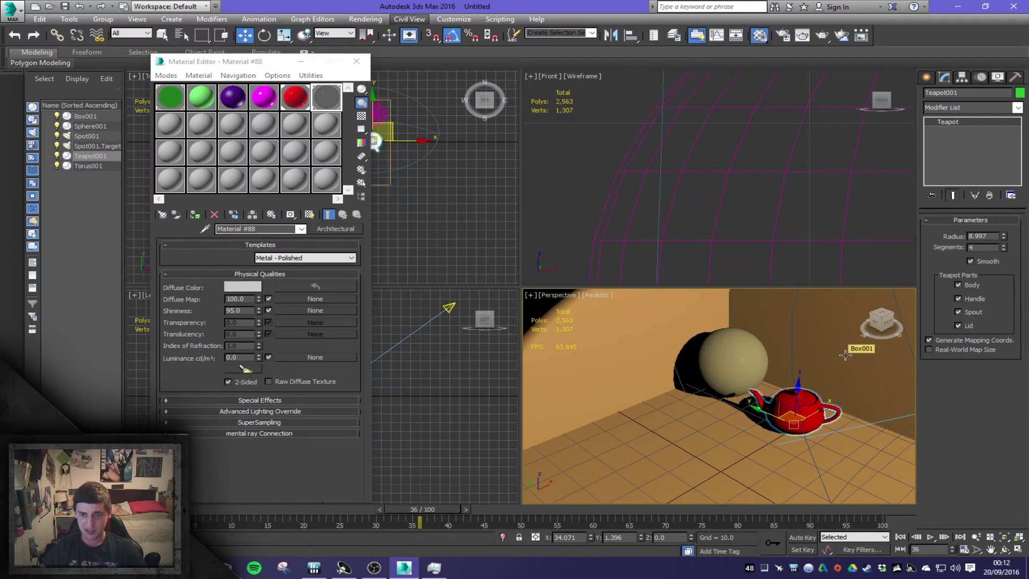
pyautogui.hotkey('shift', 'q')
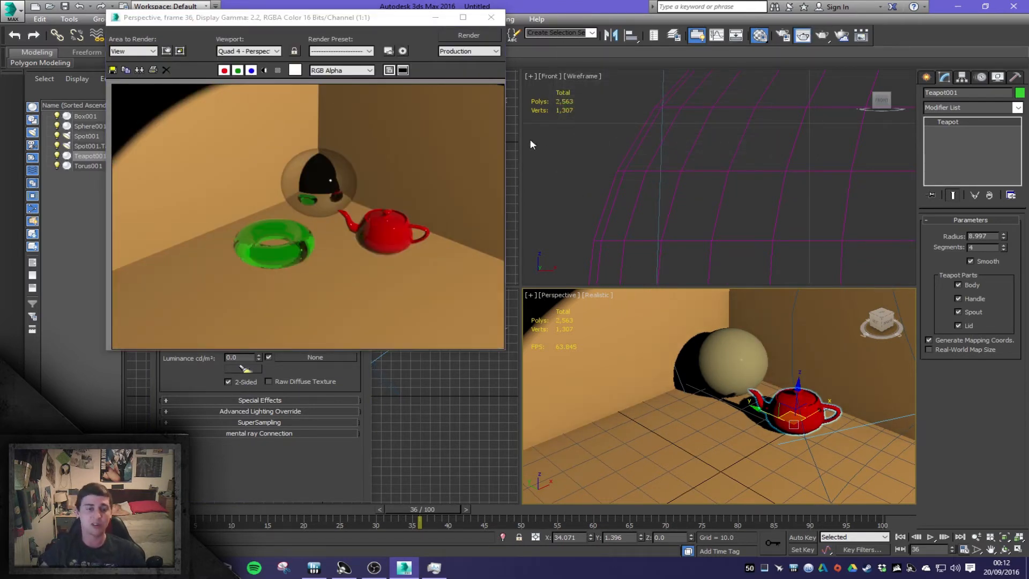
pyautogui.click(491, 17)
pyautogui.click(357, 63)
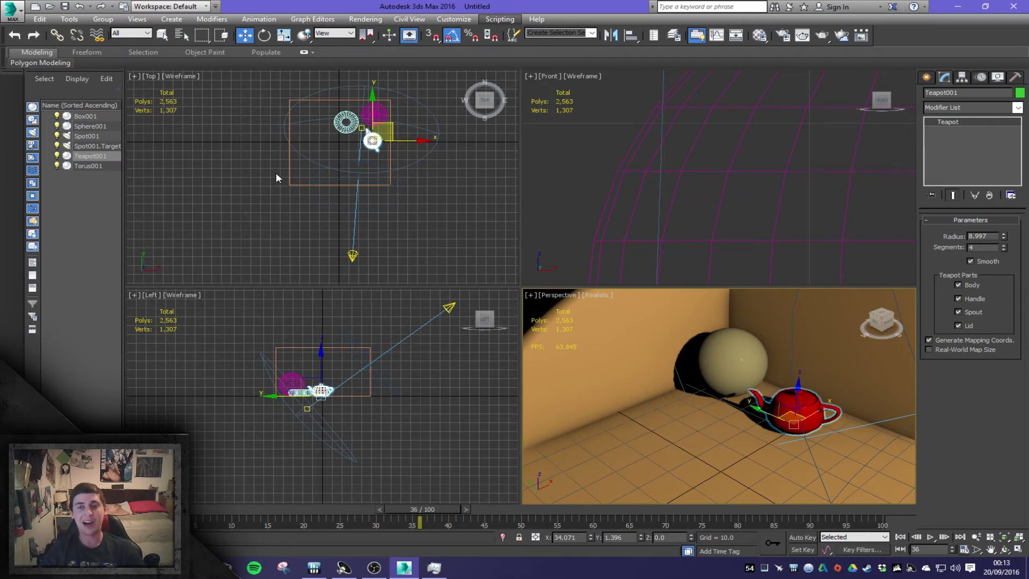
# Step: In the render setup, keep Quad 4 - Perspective as the view to render and set the output size to HDTV (video)
pyautogui.click(365, 19)
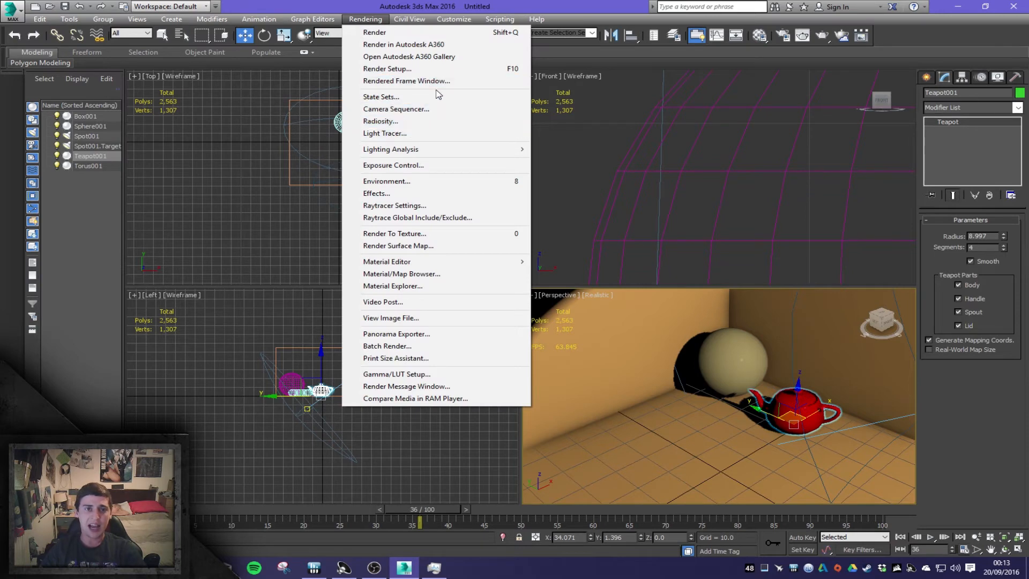
pyautogui.click(426, 70)
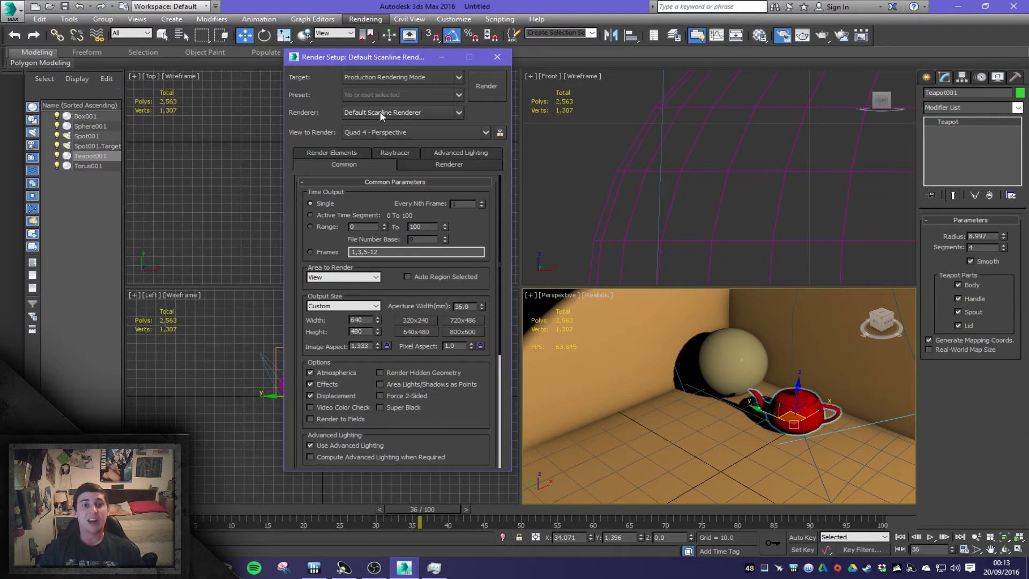
pyautogui.click(371, 134)
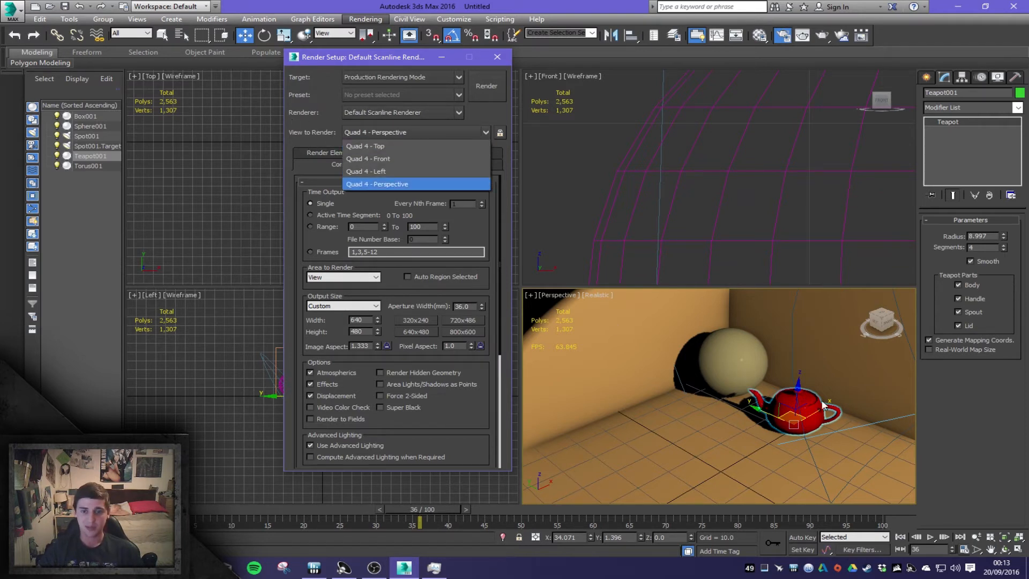
pyautogui.click(374, 184)
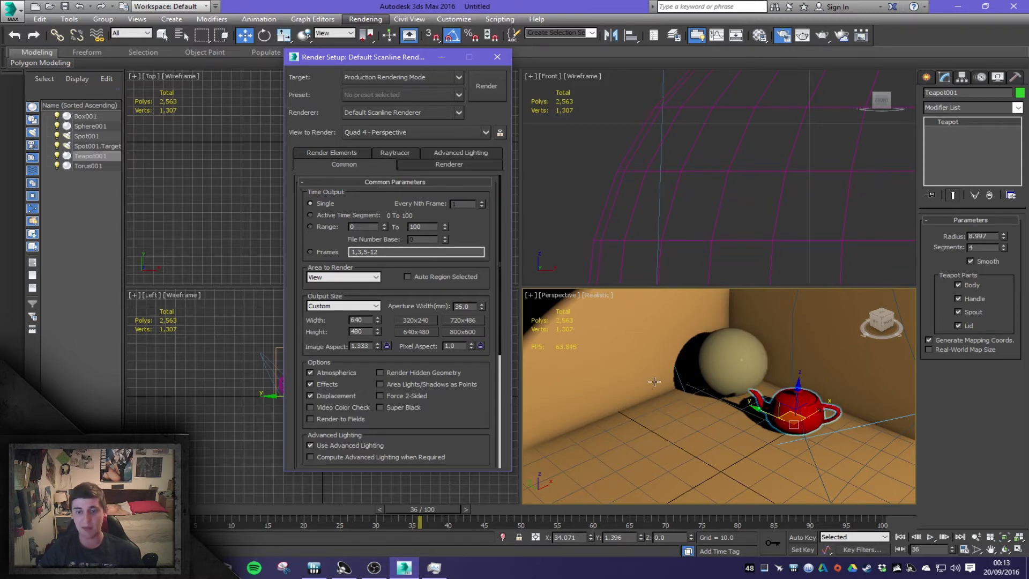
pyautogui.click(343, 308)
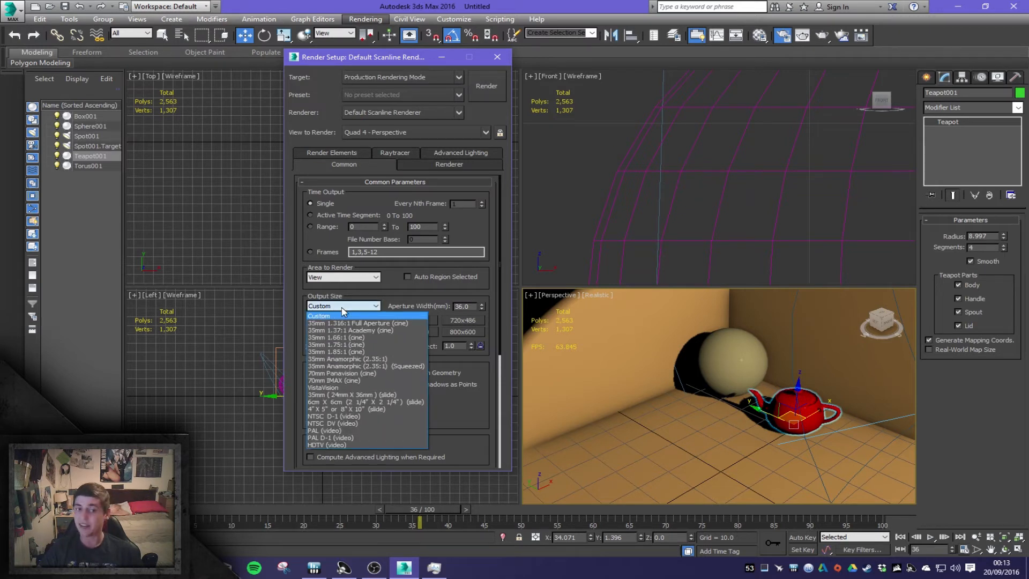
pyautogui.click(343, 445)
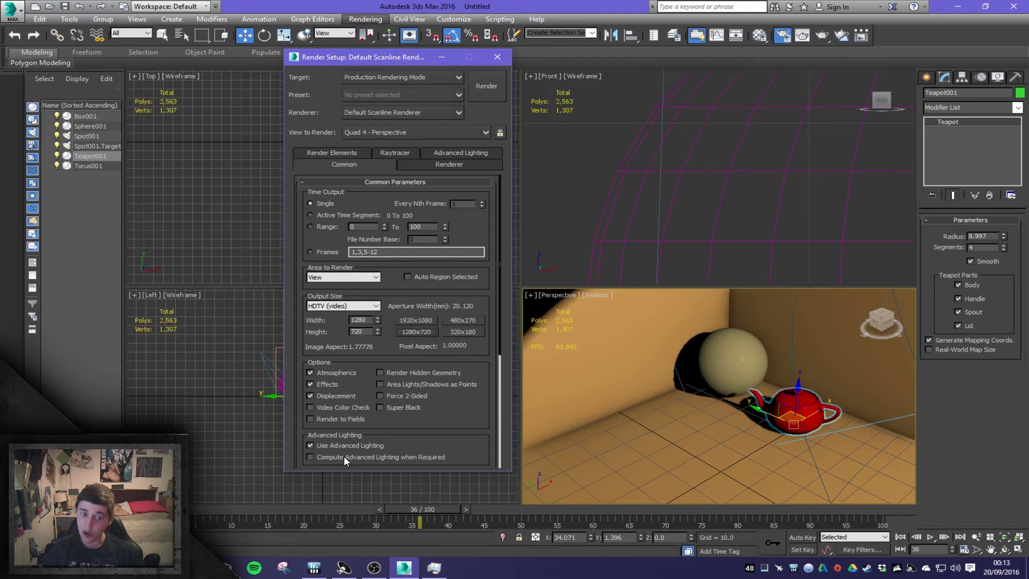
# Step: Enable Compute Advanced Lighting when Required and review the remaining common render parameters
pyautogui.moveTo(490, 447); pyautogui.dragTo(413, 352)
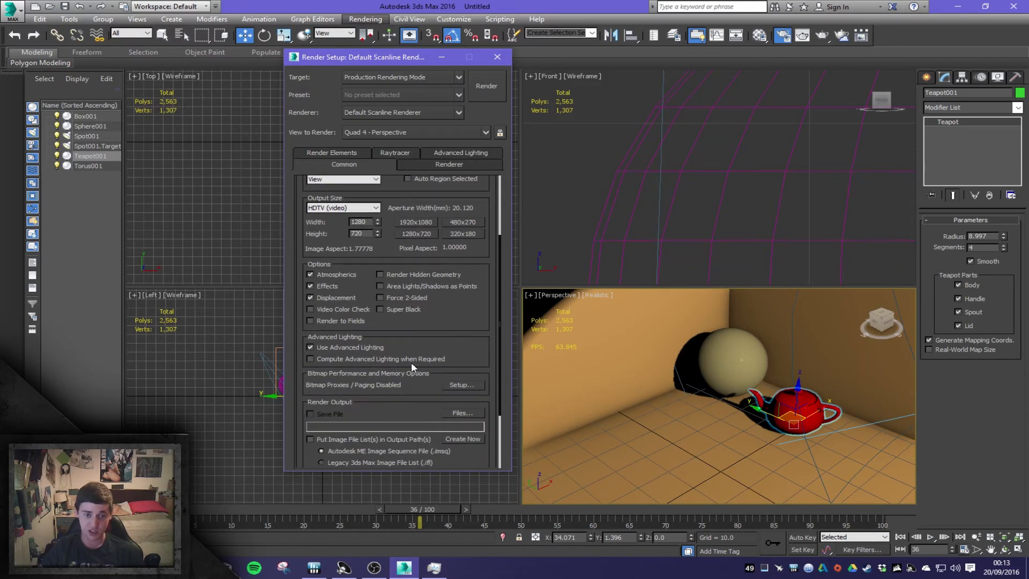
pyautogui.click(407, 360)
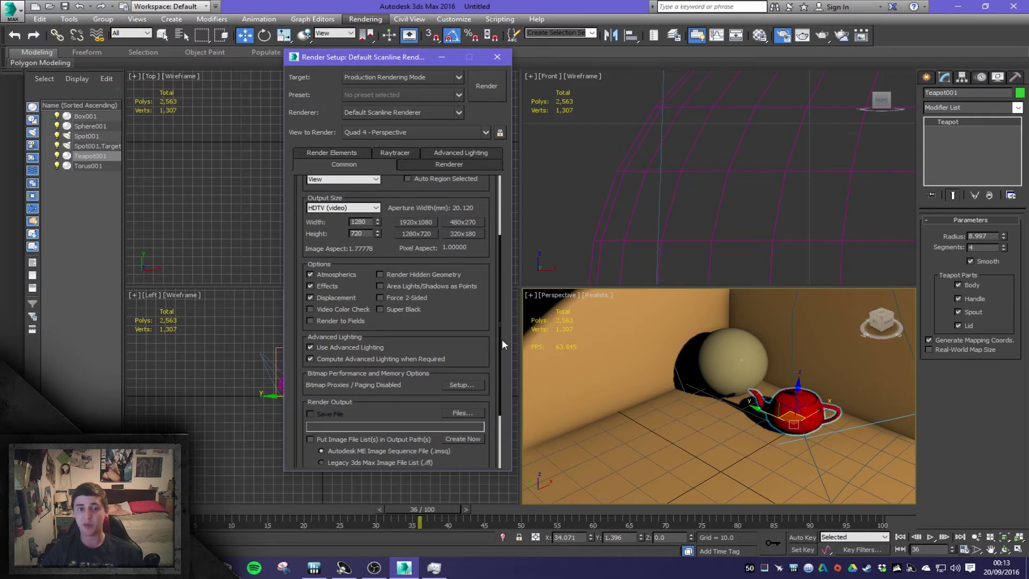
pyautogui.scroll(-2, 501, 339)
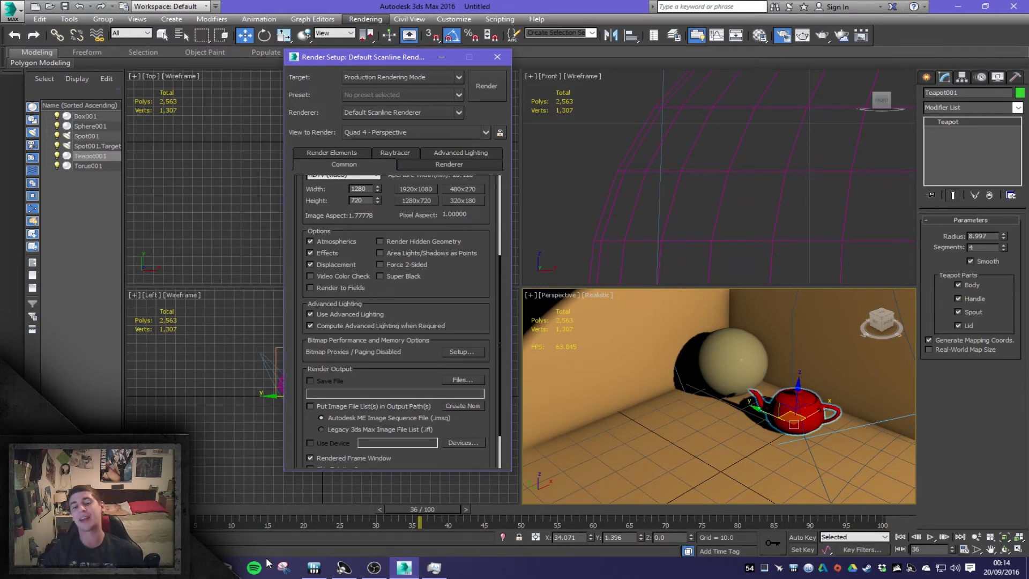
pyautogui.scroll(-2, 484, 260)
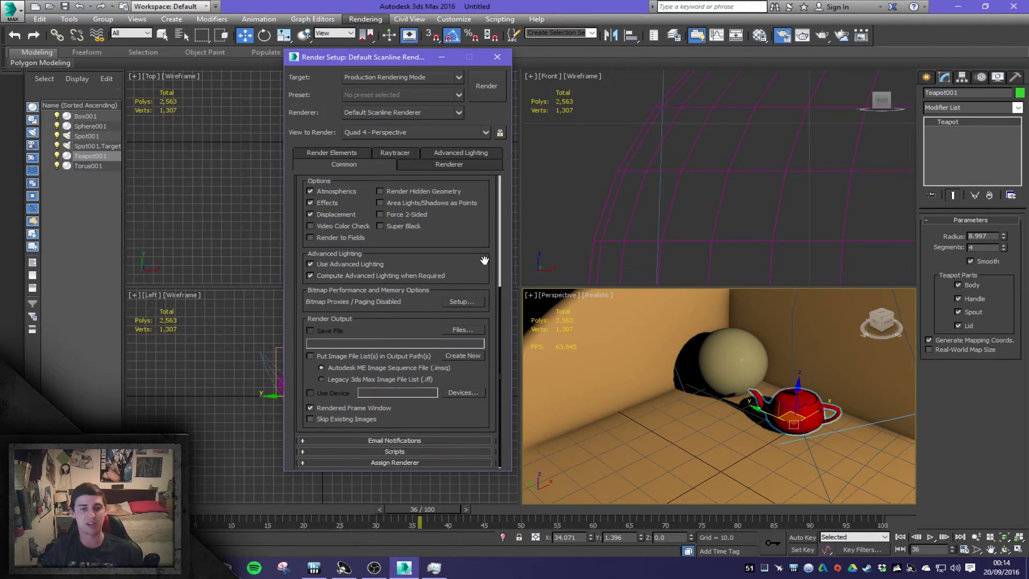
pyautogui.scroll(2, 484, 261)
pyautogui.scroll(-1, 472, 233)
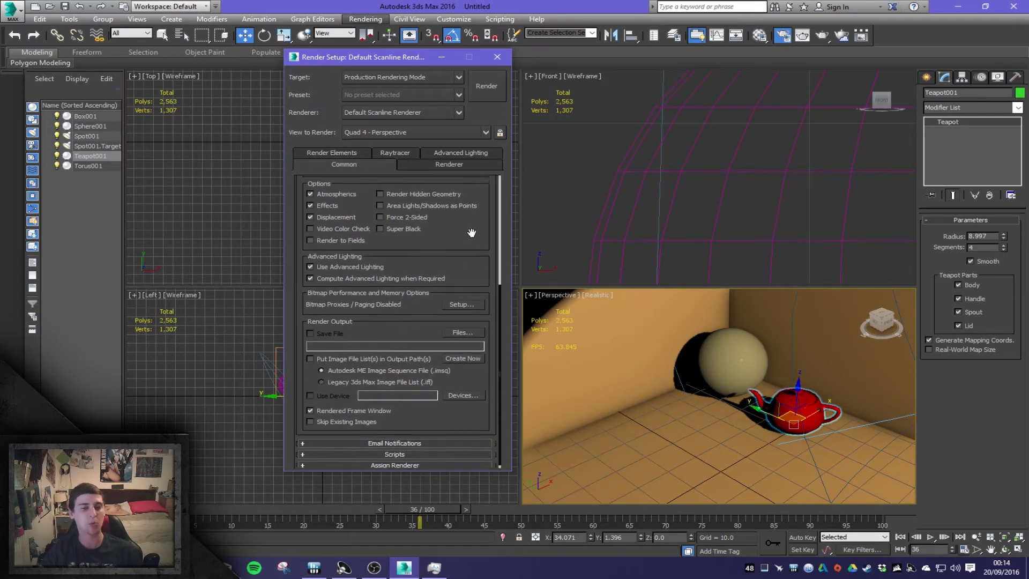
pyautogui.moveTo(472, 233); pyautogui.dragTo(477, 391)
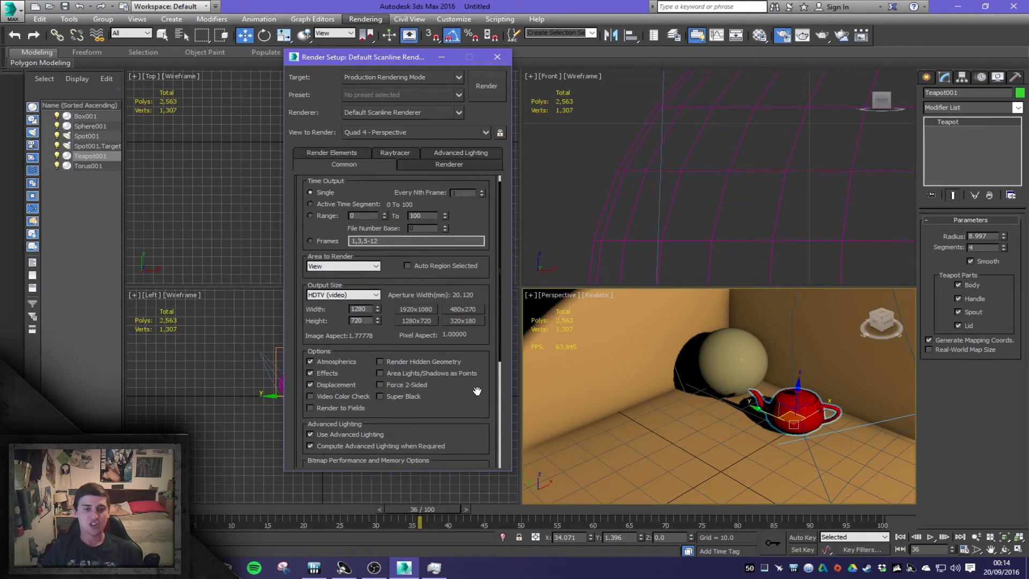
pyautogui.scroll(-5, 476, 390)
pyautogui.scroll(4, 478, 405)
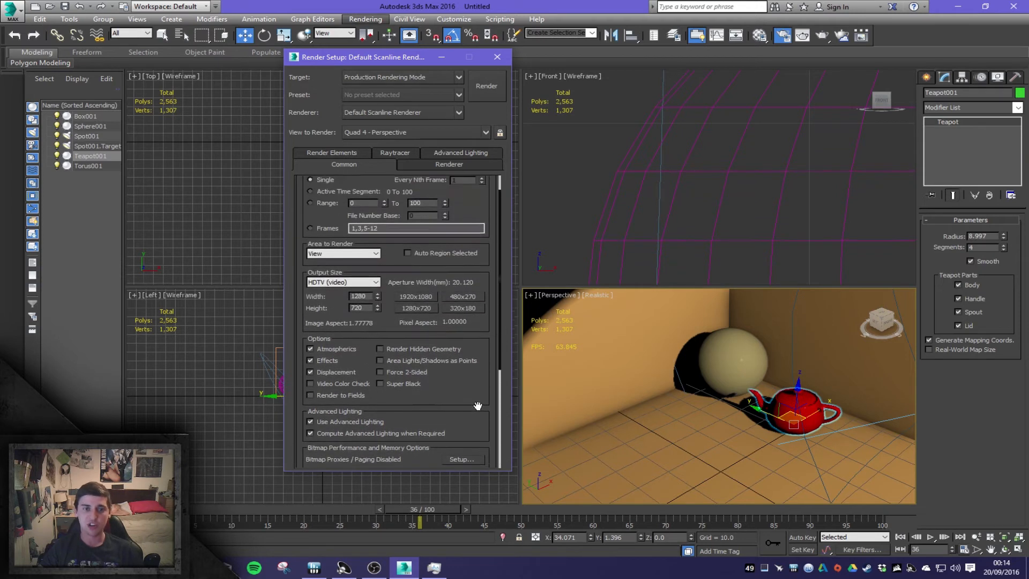
# Step: Change the renderer in the render setup to NVIDIA mental ray, then toggle edged faces on and off in the perspective view
pyautogui.scroll(2, 477, 406)
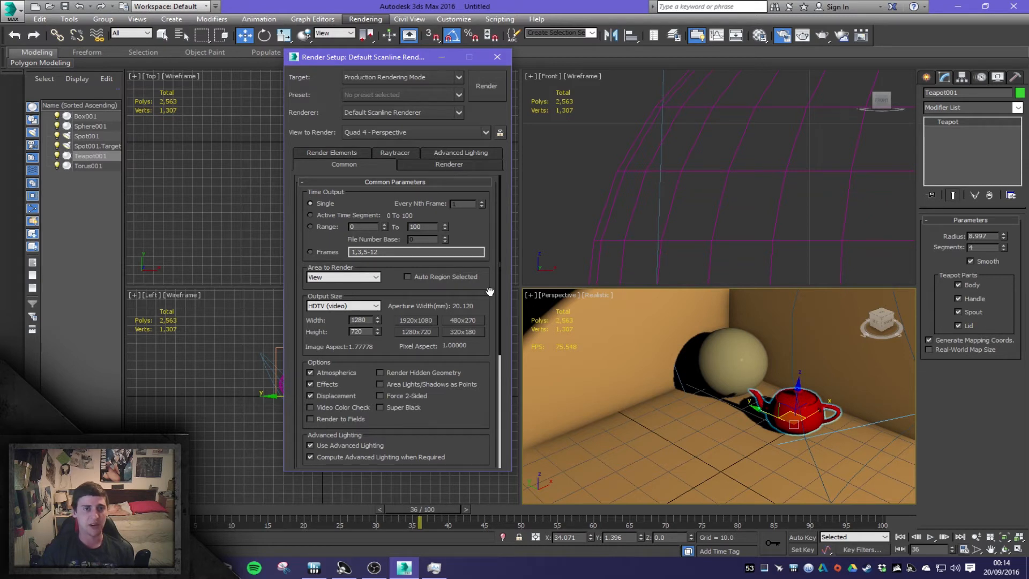
pyautogui.click(393, 113)
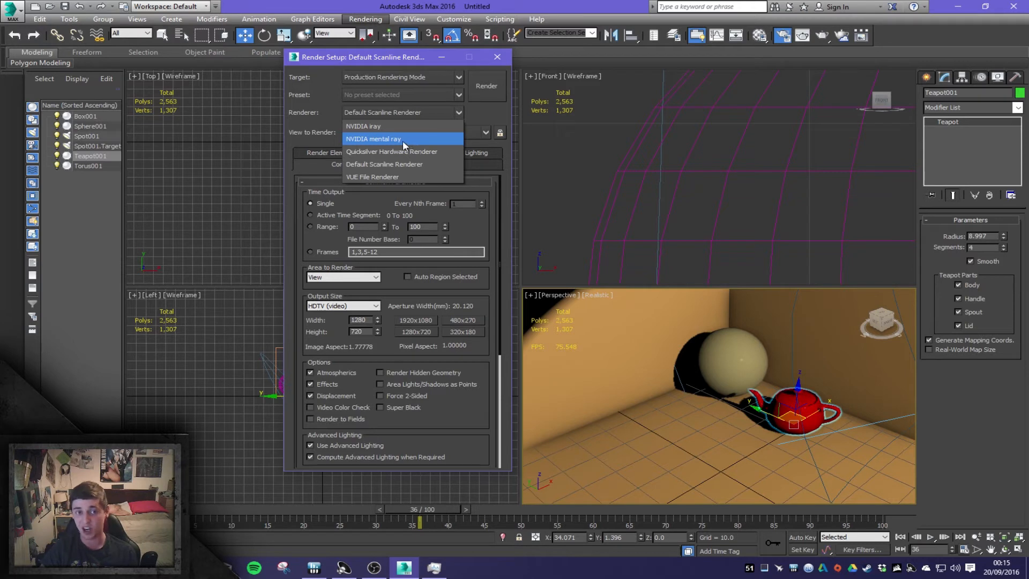
pyautogui.click(371, 140)
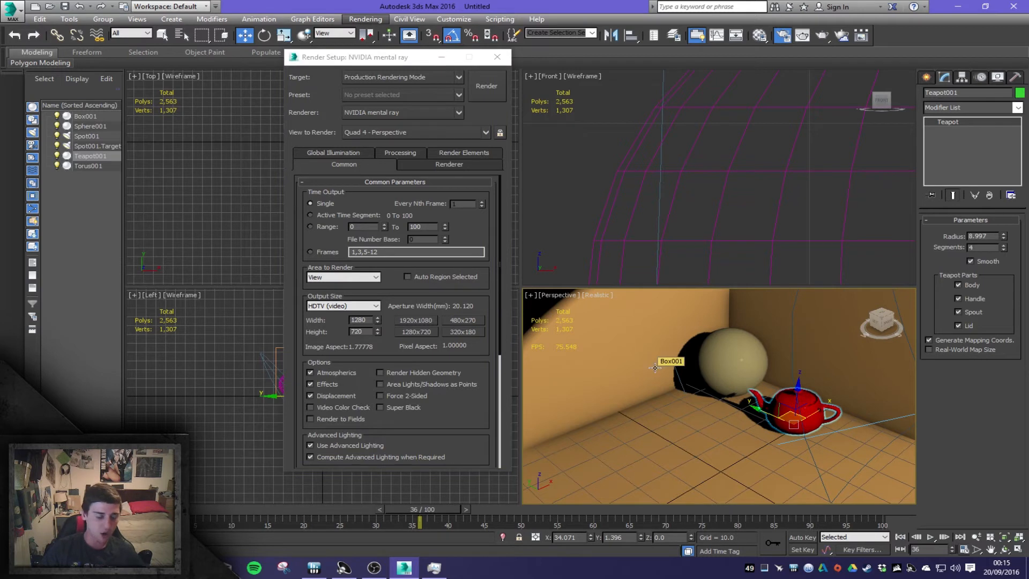
pyautogui.press('F4')
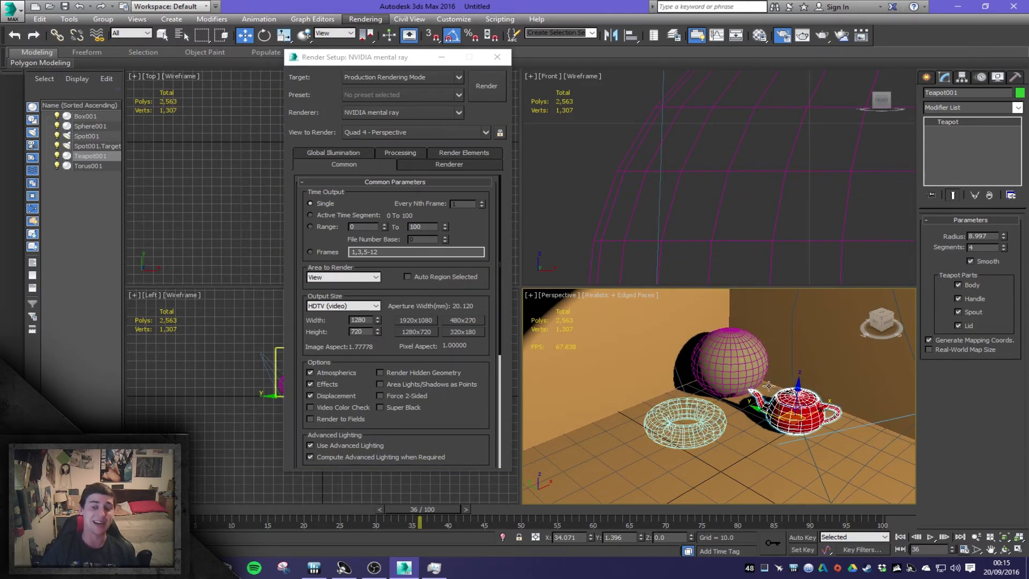
pyautogui.press('F4')
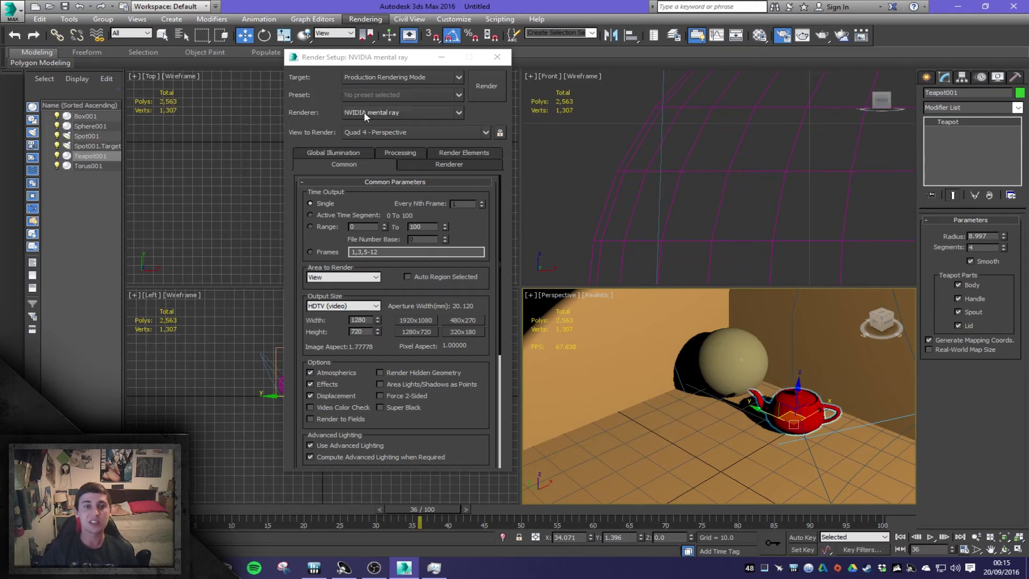
# Step: In the mental ray renderer settings, keep Unified / Raytraced (Recommended) as the sampling mode
pyautogui.click(413, 167)
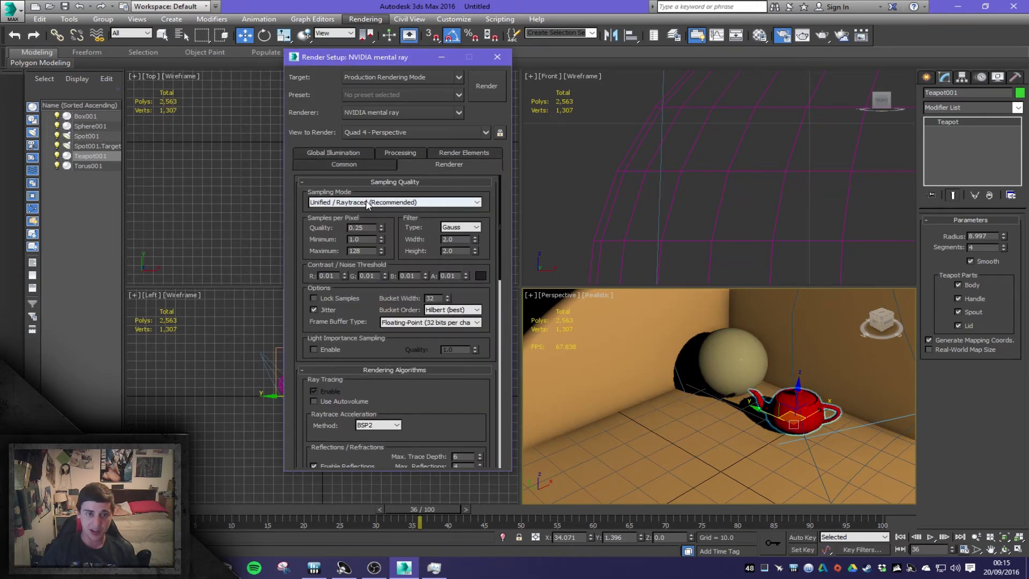
pyautogui.click(429, 208)
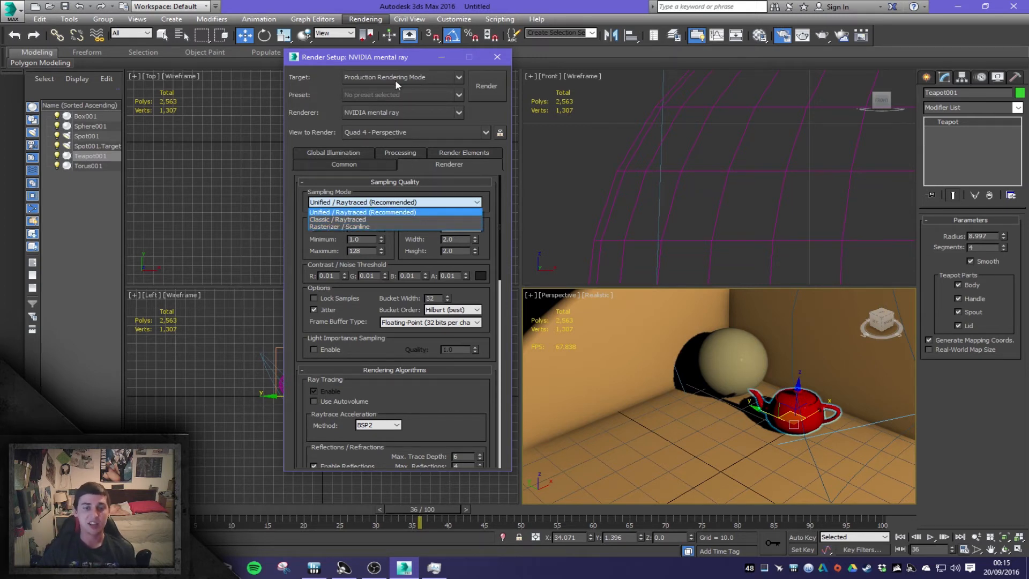
pyautogui.click(394, 114)
pyautogui.click(394, 114)
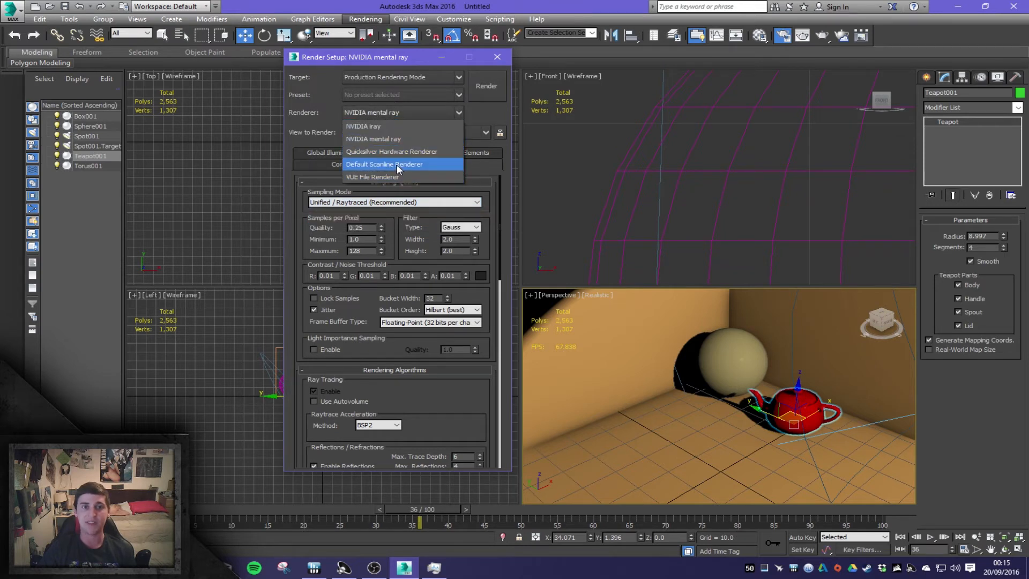
pyautogui.click(490, 110)
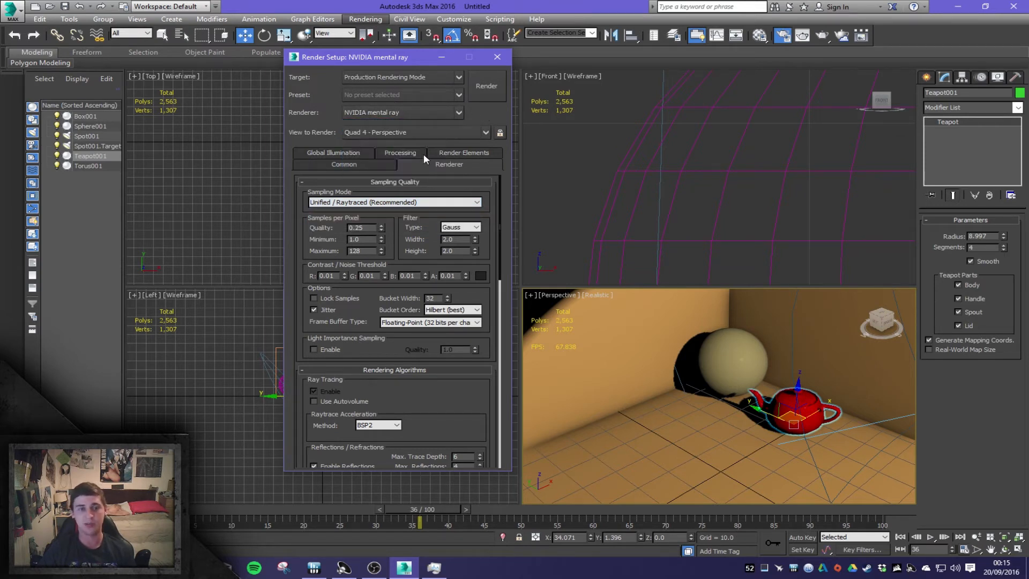
pyautogui.click(390, 202)
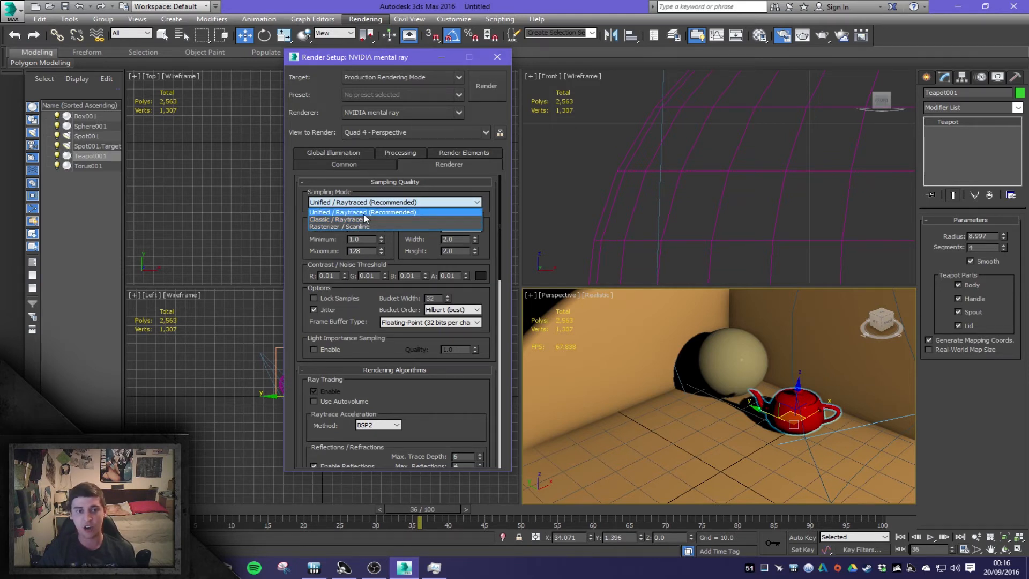
pyautogui.click(362, 212)
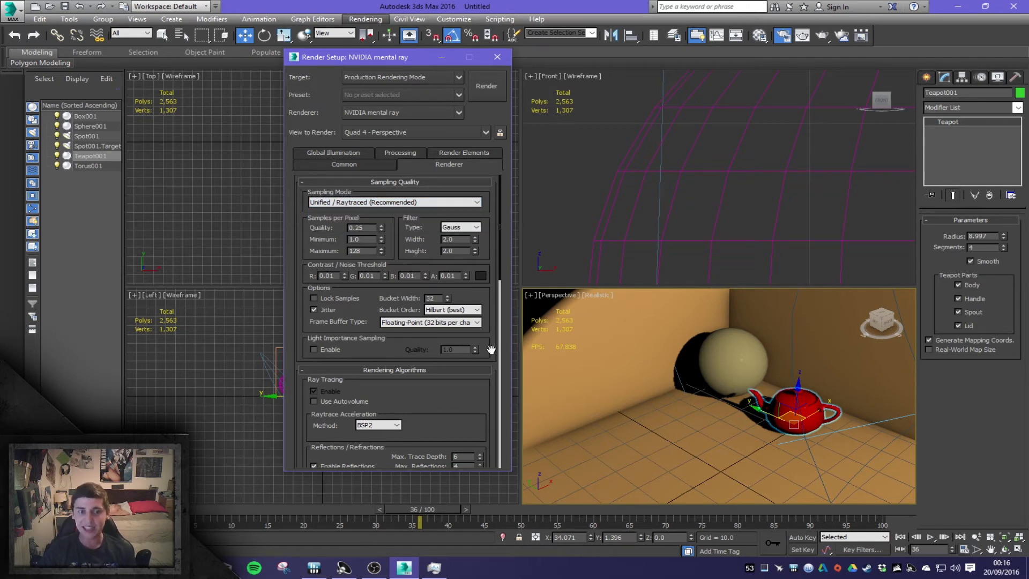
# Step: Review mental ray's rendering algorithms, camera effects, shadows and displacement settings, and the Processing translator options
pyautogui.scroll(-10, 491, 349)
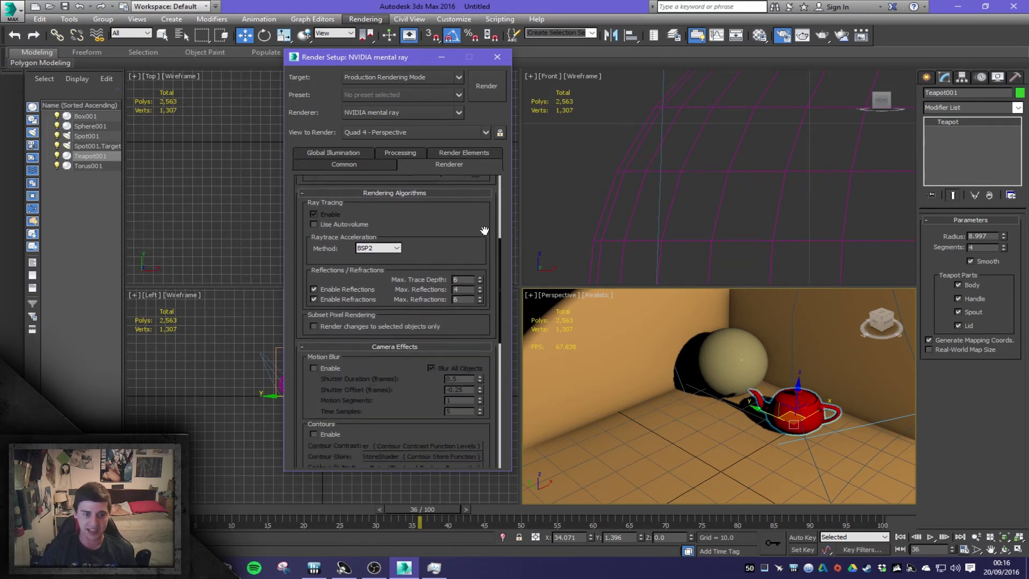
pyautogui.scroll(-8, 495, 374)
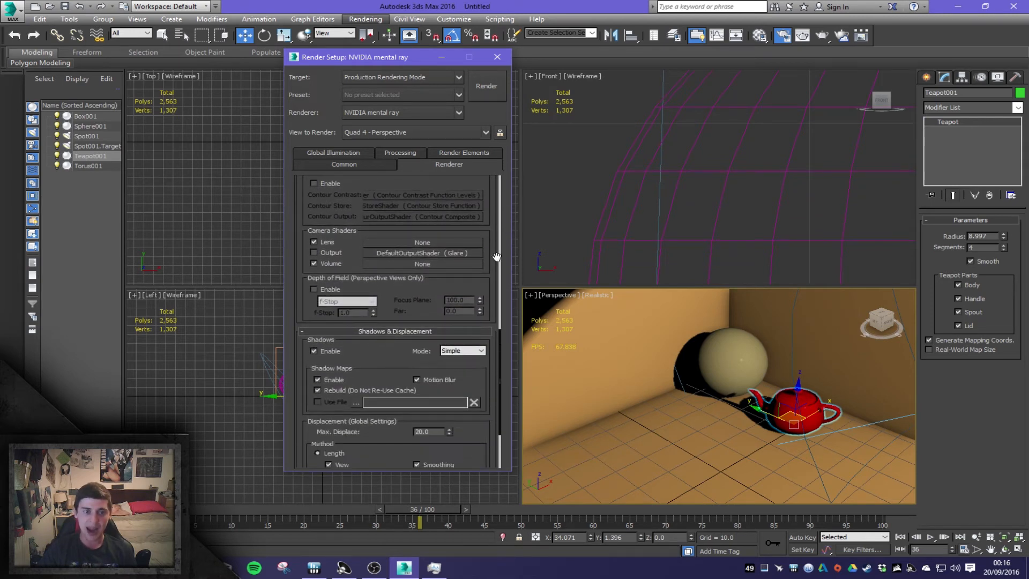
pyautogui.scroll(-3, 491, 322)
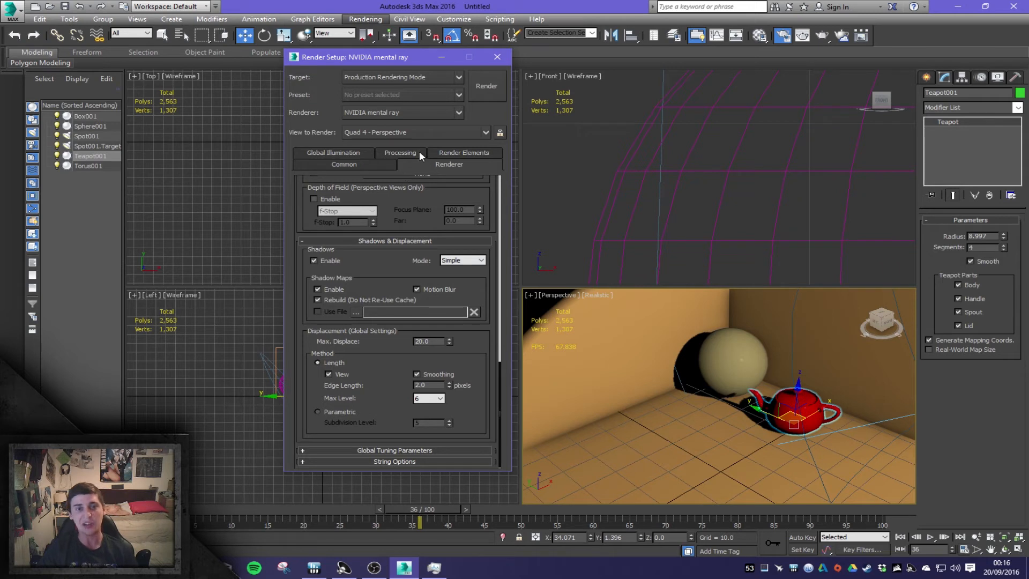
pyautogui.click(399, 152)
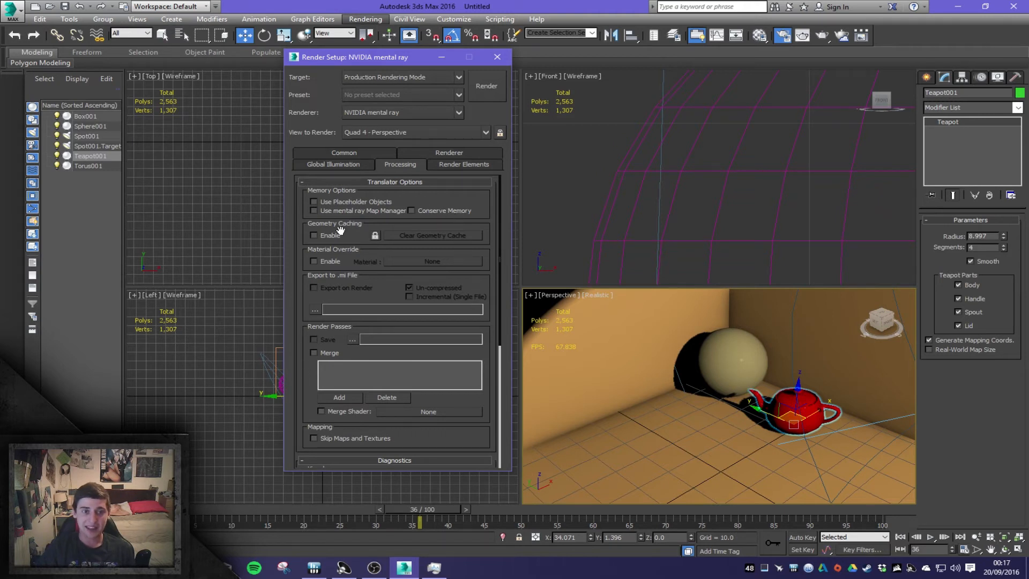
pyautogui.moveTo(494, 344); pyautogui.dragTo(464, 406)
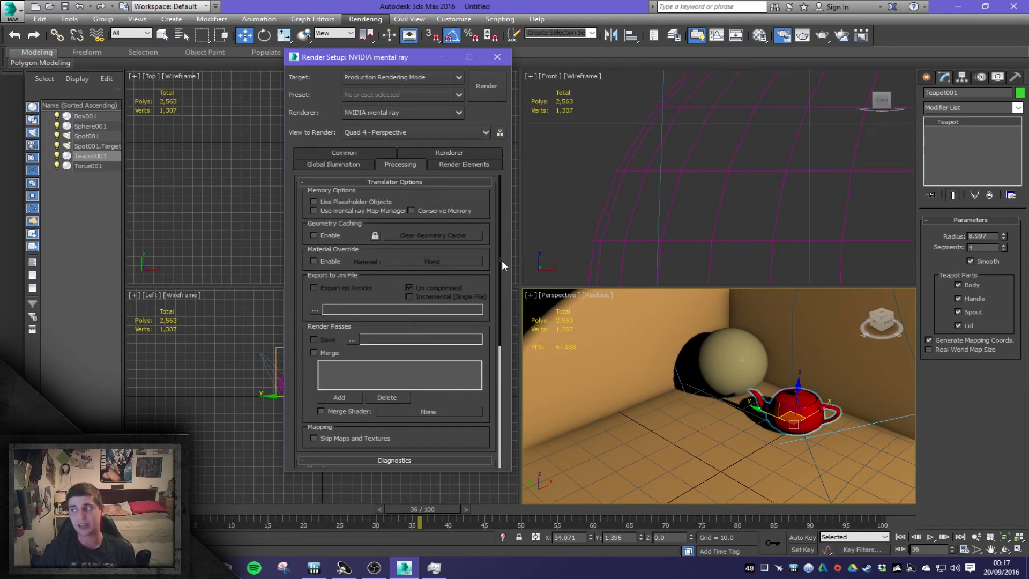
# Step: In Final Gathering, set the FG precision preset to Low and the diffuse bounces to 3
pyautogui.click(353, 164)
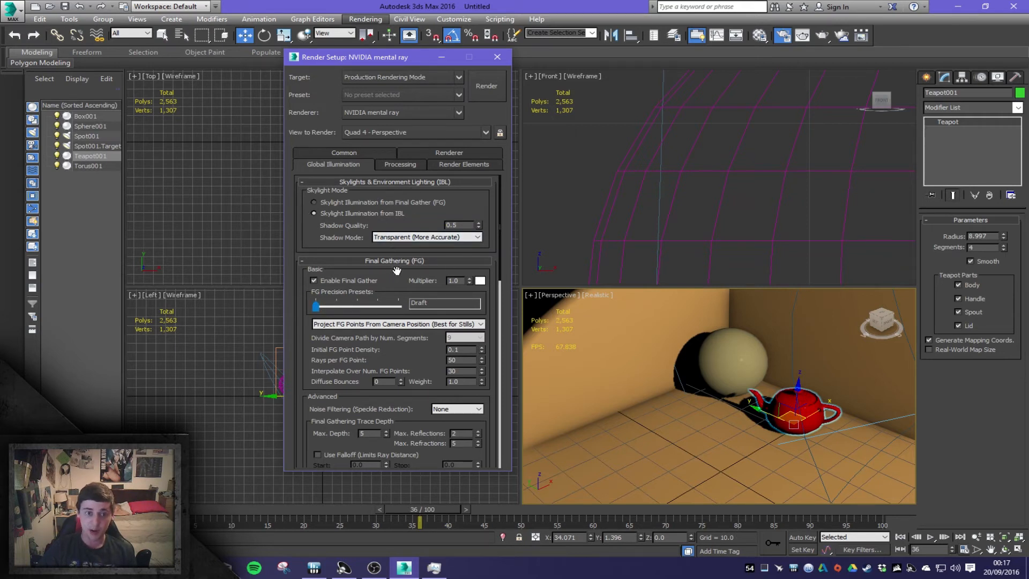
pyautogui.moveTo(317, 313); pyautogui.dragTo(339, 312)
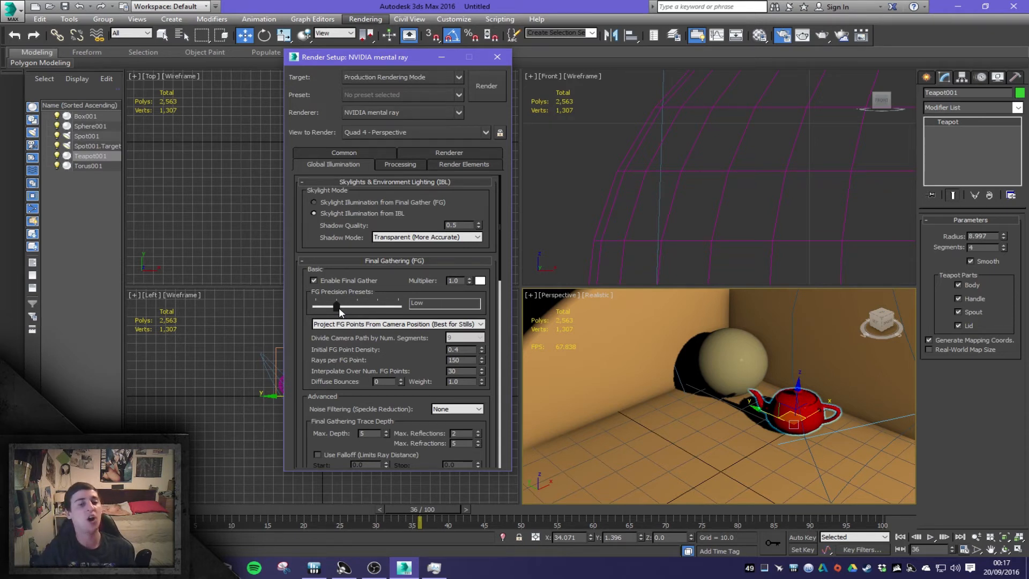
pyautogui.moveTo(337, 310); pyautogui.dragTo(397, 305)
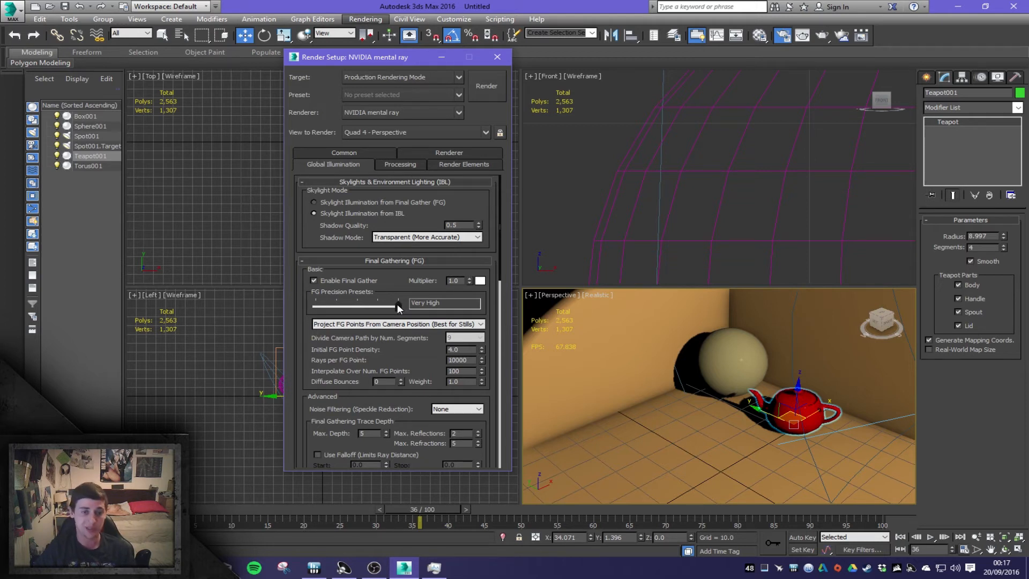
pyautogui.moveTo(397, 304); pyautogui.dragTo(338, 307)
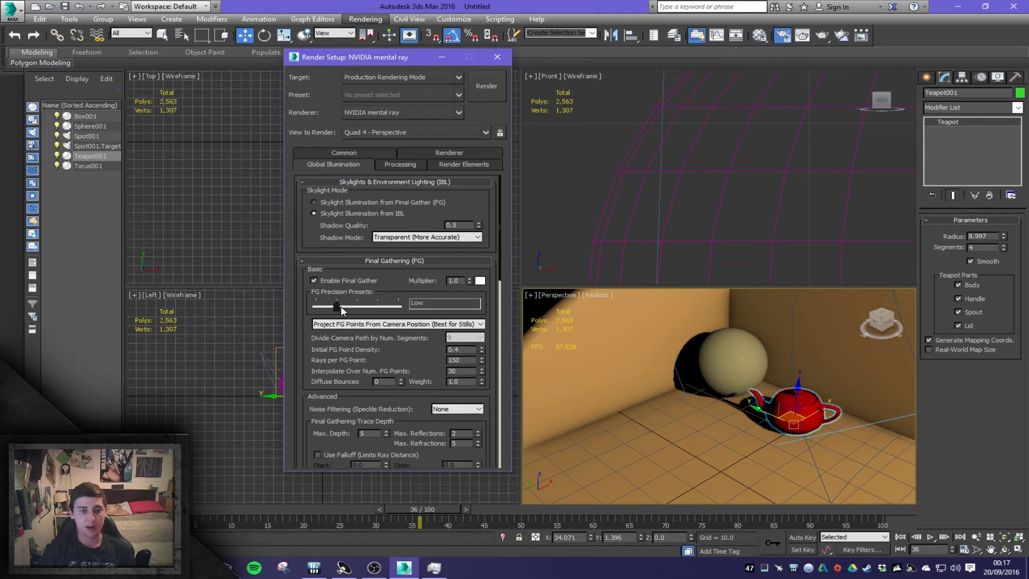
pyautogui.moveTo(491, 324); pyautogui.dragTo(487, 244)
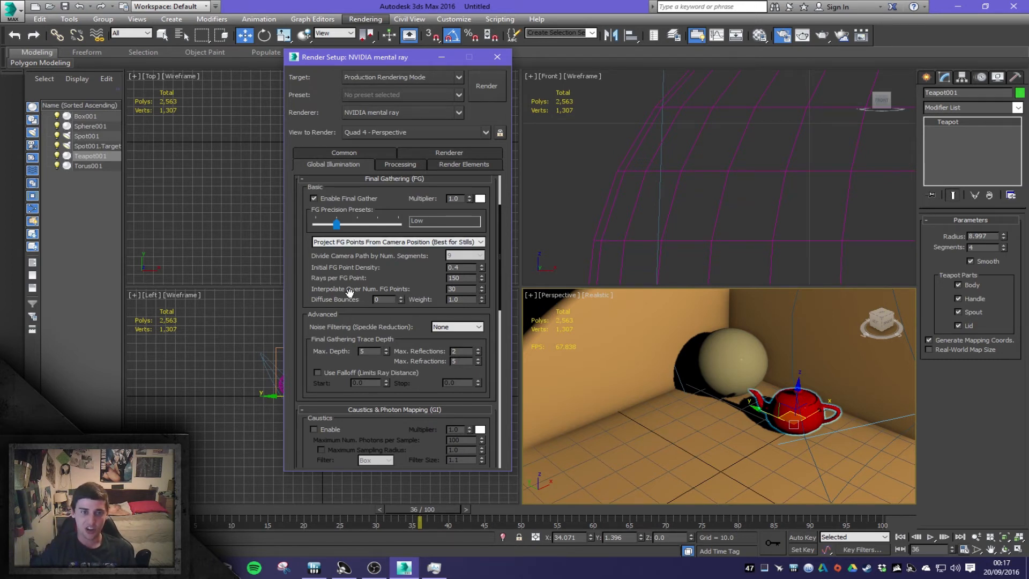
pyautogui.moveTo(400, 298)
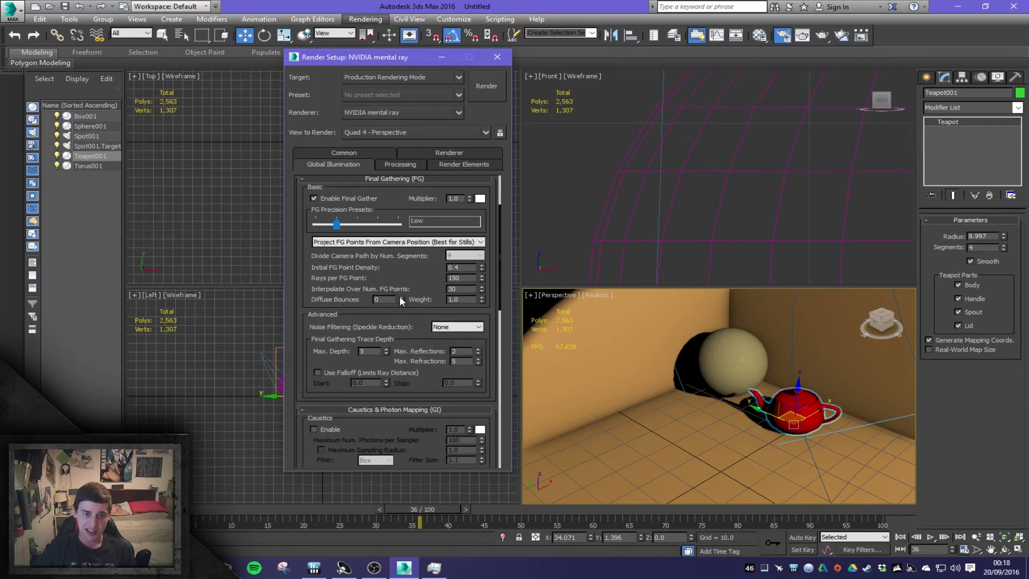
pyautogui.click(401, 297)
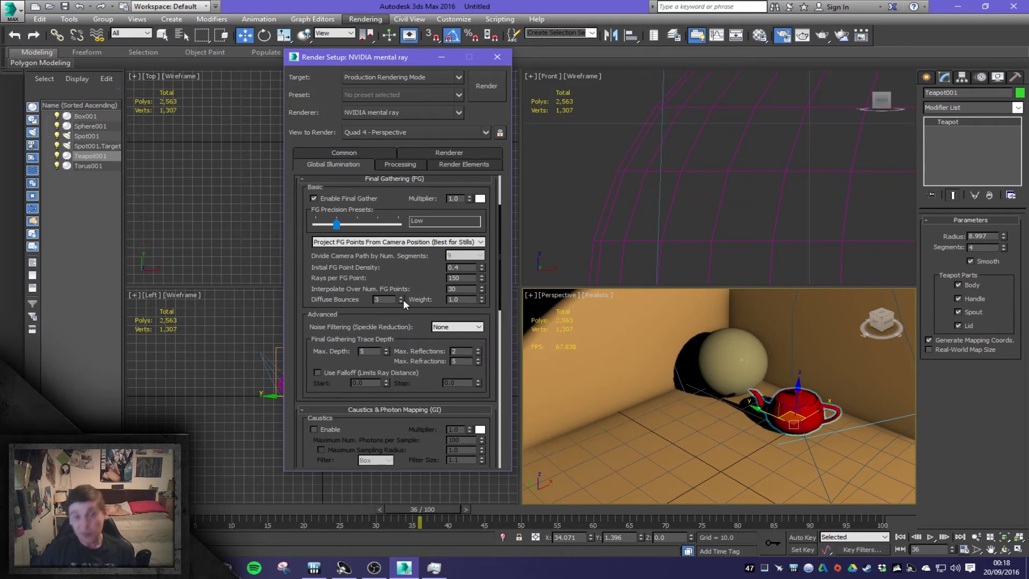
# Step: In the Final Gathering trace depth, set both the maximum reflections and the maximum refractions to 3
pyautogui.moveTo(494, 333); pyautogui.dragTo(494, 279)
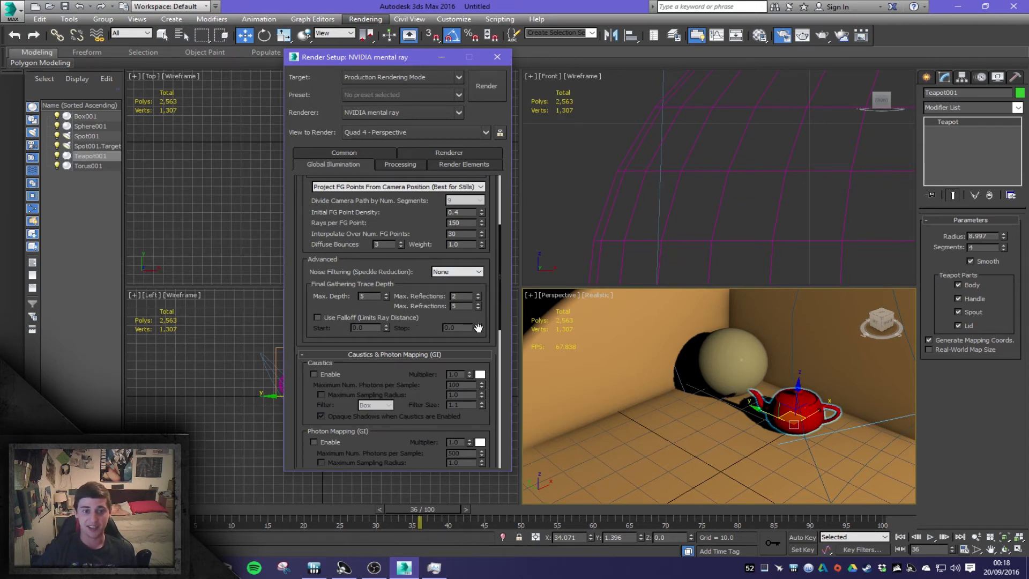
pyautogui.click(478, 293)
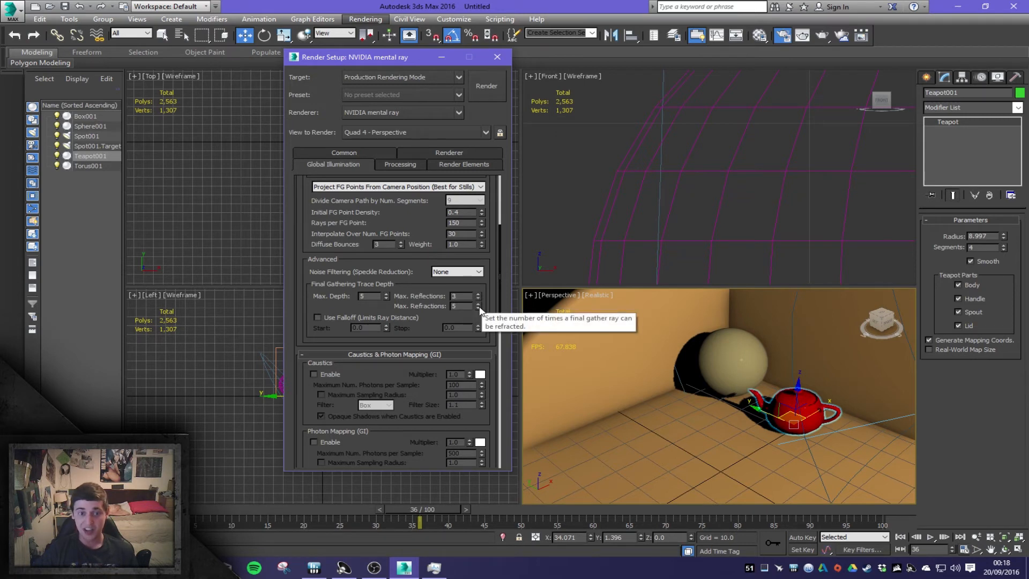
pyautogui.click(478, 308)
pyautogui.click(477, 308)
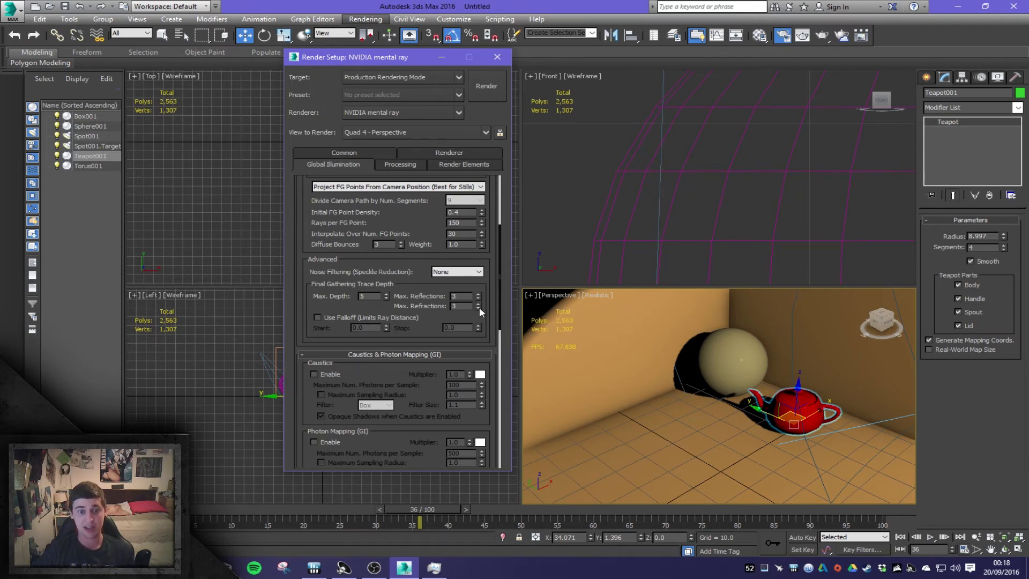
pyautogui.click(386, 298)
# Step: Look over the remaining global illumination and common render parameters and close the render setup
pyautogui.moveTo(495, 332)
pyautogui.mouseDown()
pyautogui.moveTo(495, 266)
pyautogui.moveTo(504, 309)
pyautogui.moveTo(496, 423)
pyautogui.mouseUp()
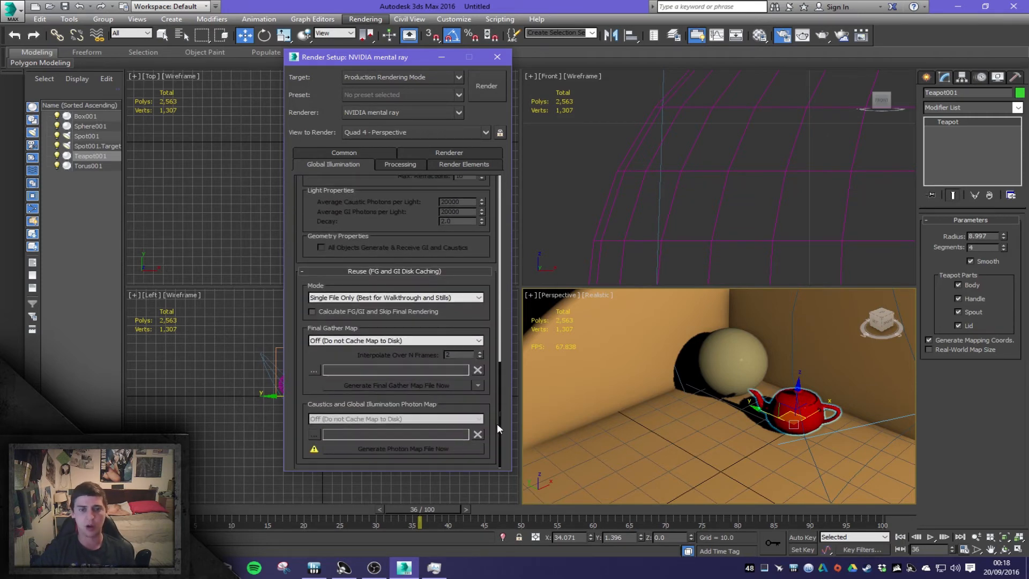
pyautogui.click(366, 152)
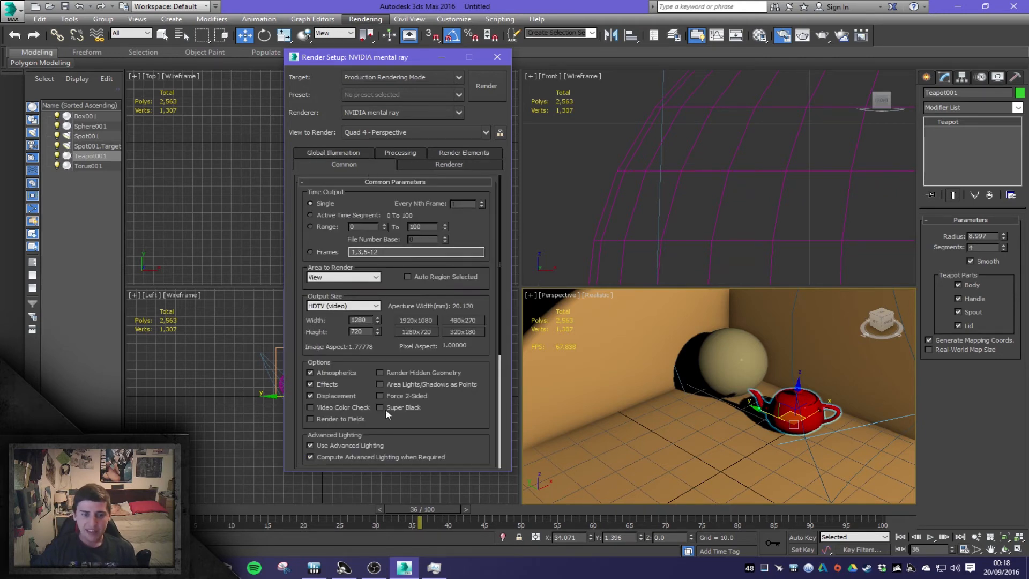
pyautogui.scroll(-2, 385, 410)
pyautogui.scroll(2, 385, 409)
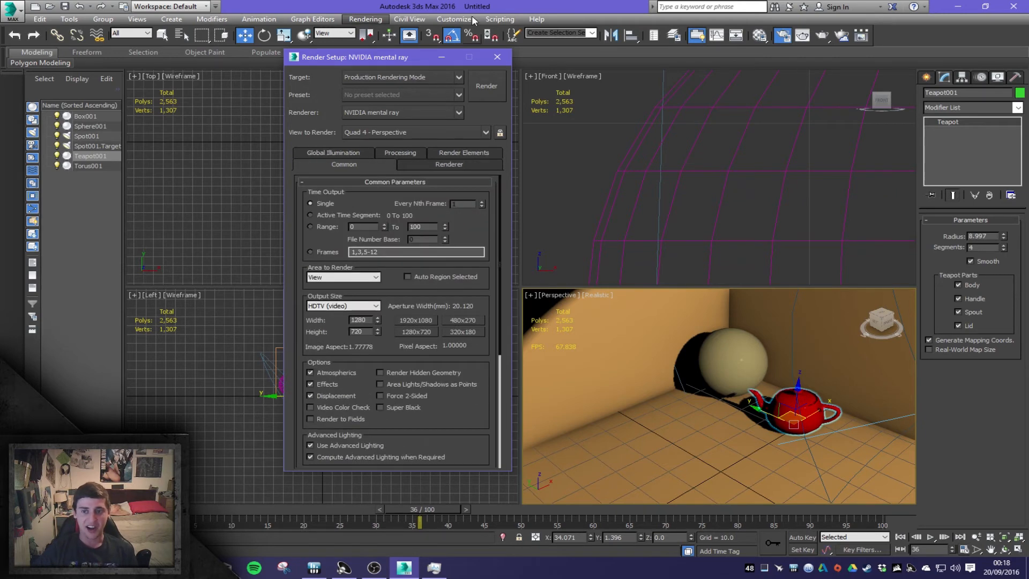
pyautogui.click(506, 57)
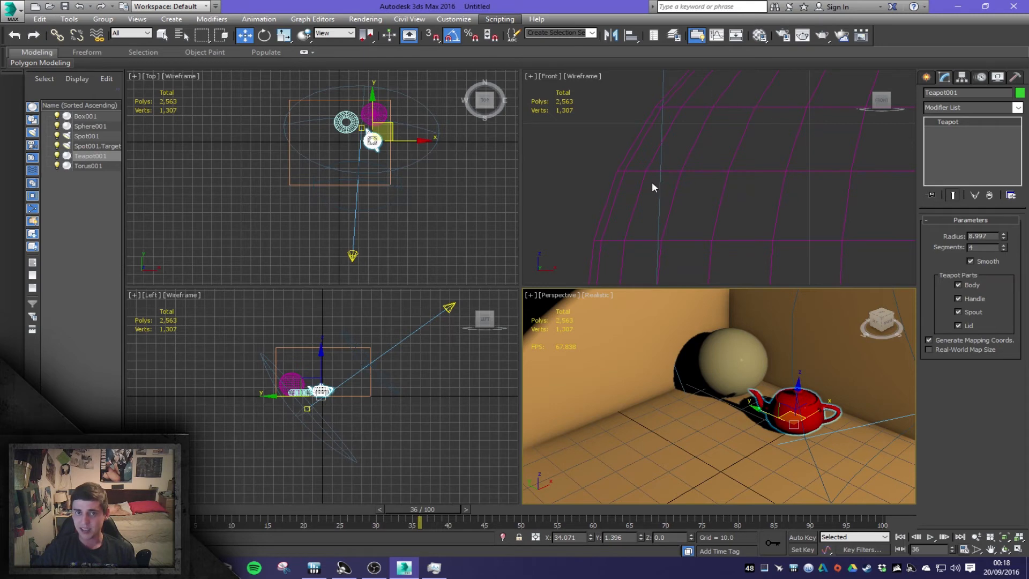
# Step: Select the spotlight and check its shadow settings, keeping shadows on with mental ray Shadow Map
pyautogui.click(352, 256)
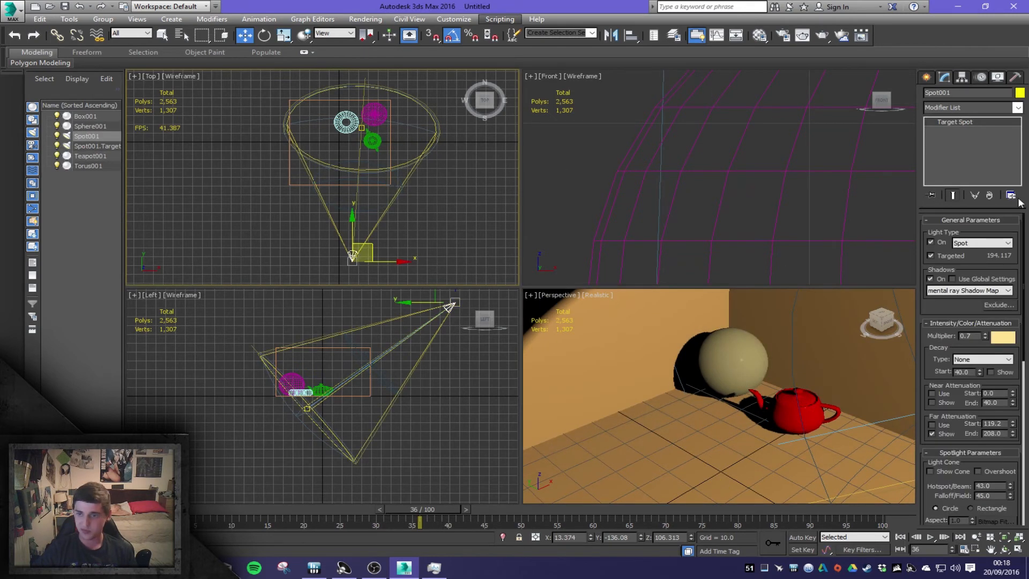
pyautogui.moveTo(975, 312); pyautogui.dragTo(975, 269)
pyautogui.click(935, 240)
pyautogui.click(936, 240)
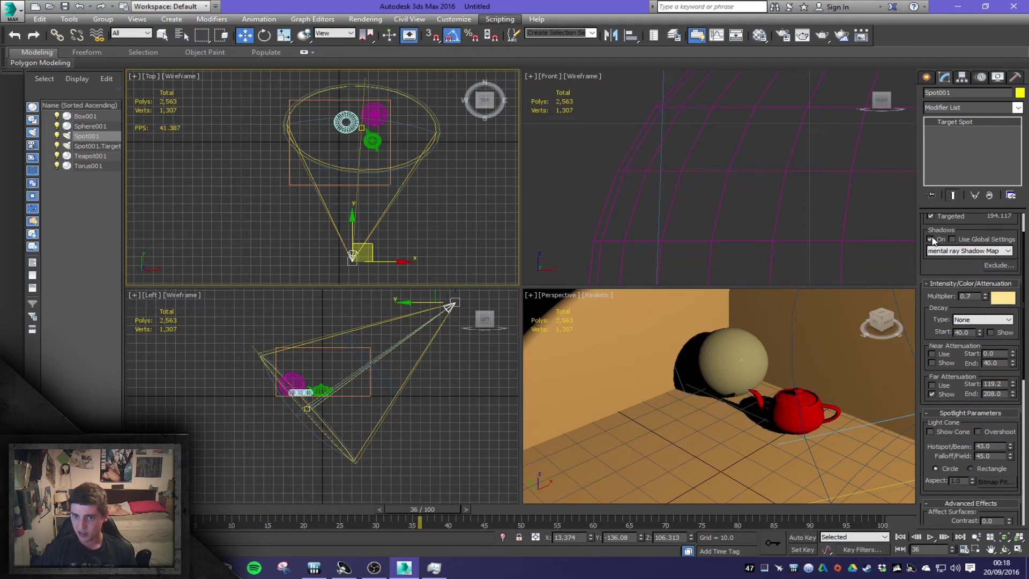
# Step: Select the torus and open the material editor in Compact mode
pyautogui.click(347, 129)
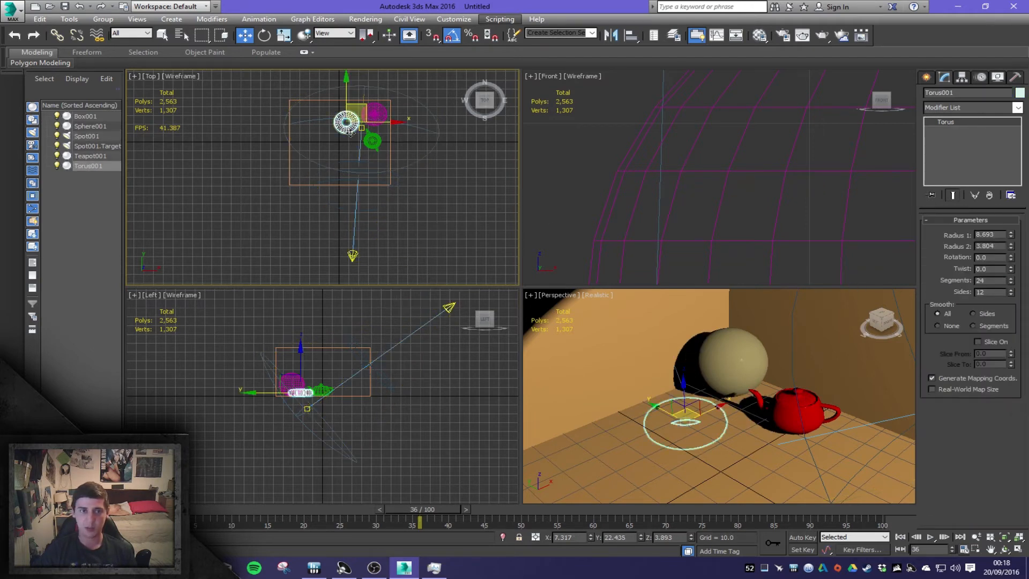
pyautogui.press('m')
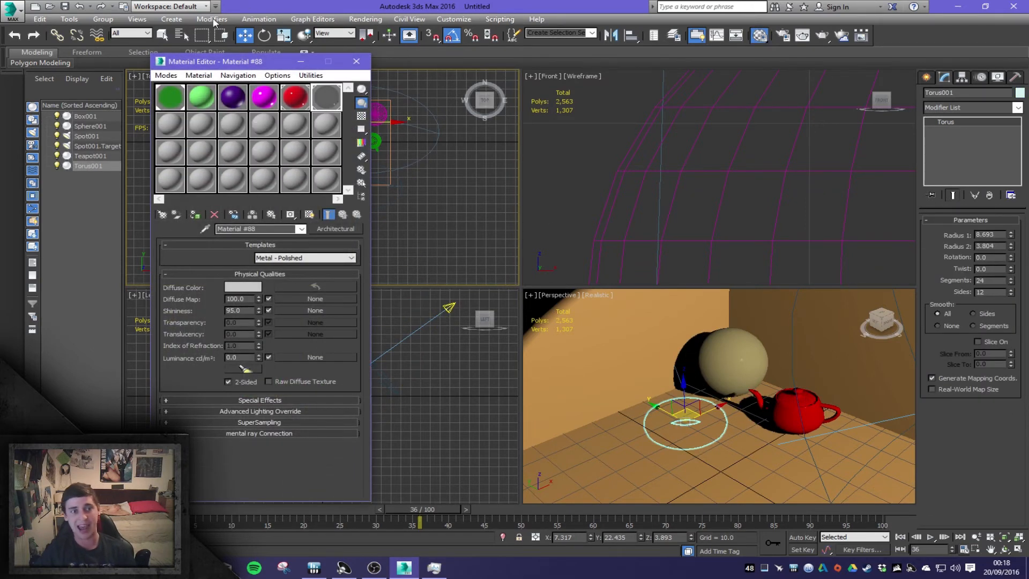
pyautogui.click(172, 75)
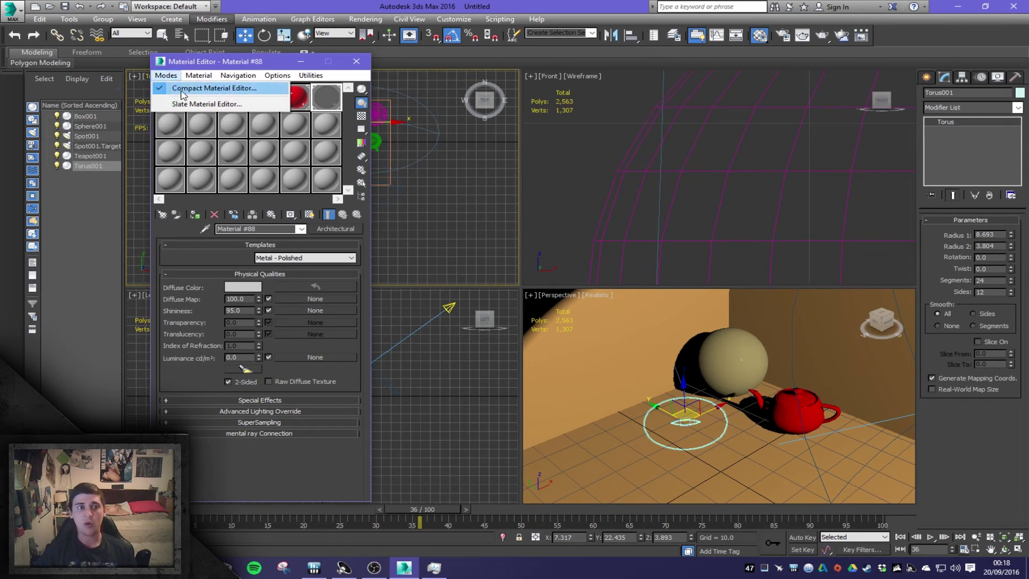
pyautogui.click(180, 88)
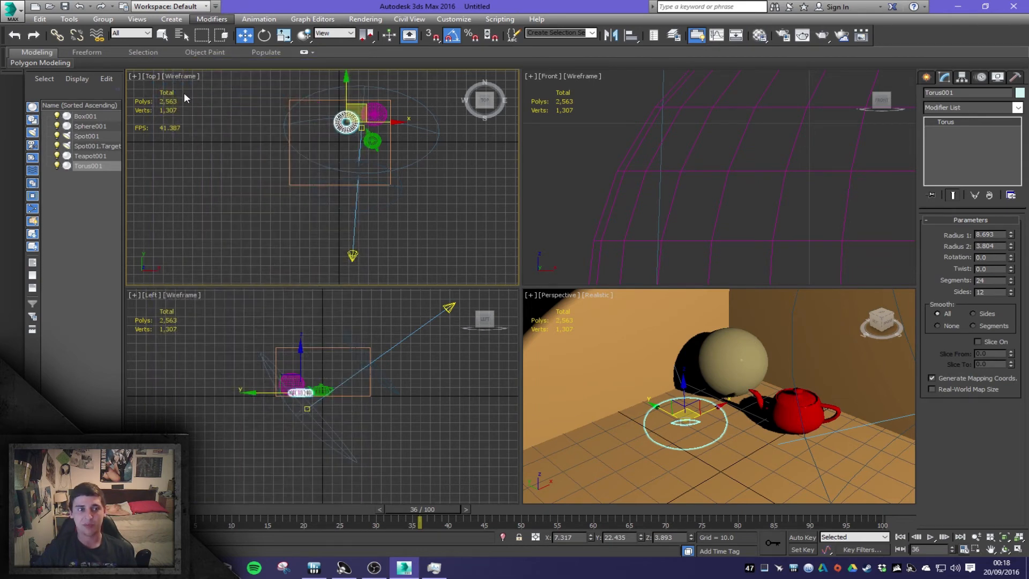
pyautogui.press('m')
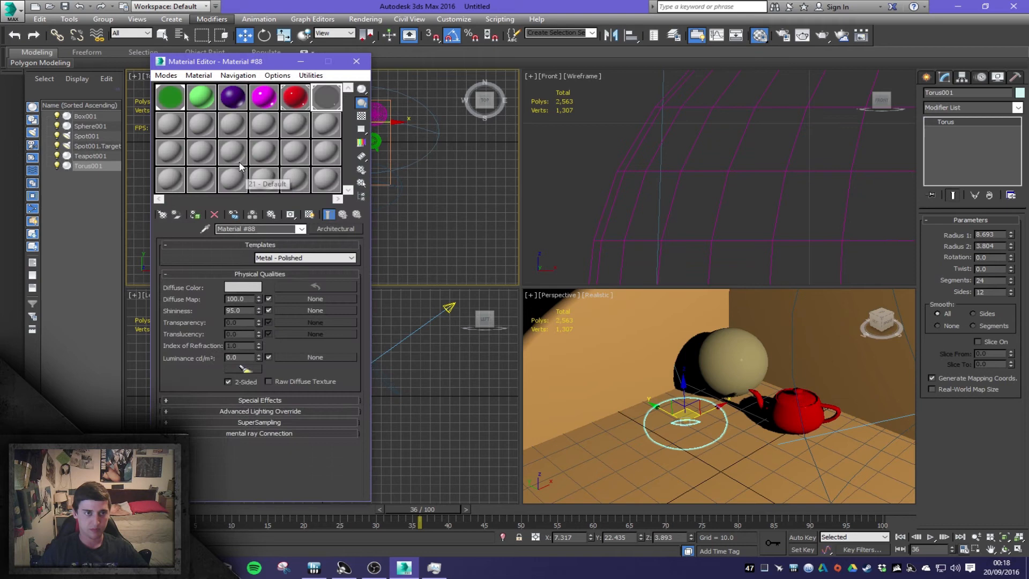
# Step: Switch the material editor to Slate mode to view its layout, and return it to Compact mode
pyautogui.click(166, 75)
pyautogui.click(187, 104)
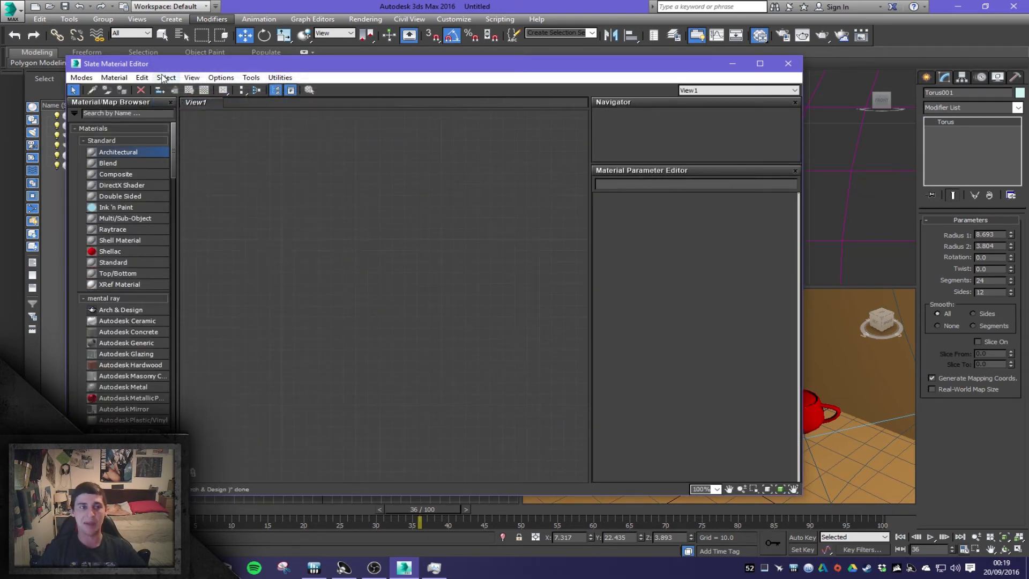
pyautogui.click(81, 77)
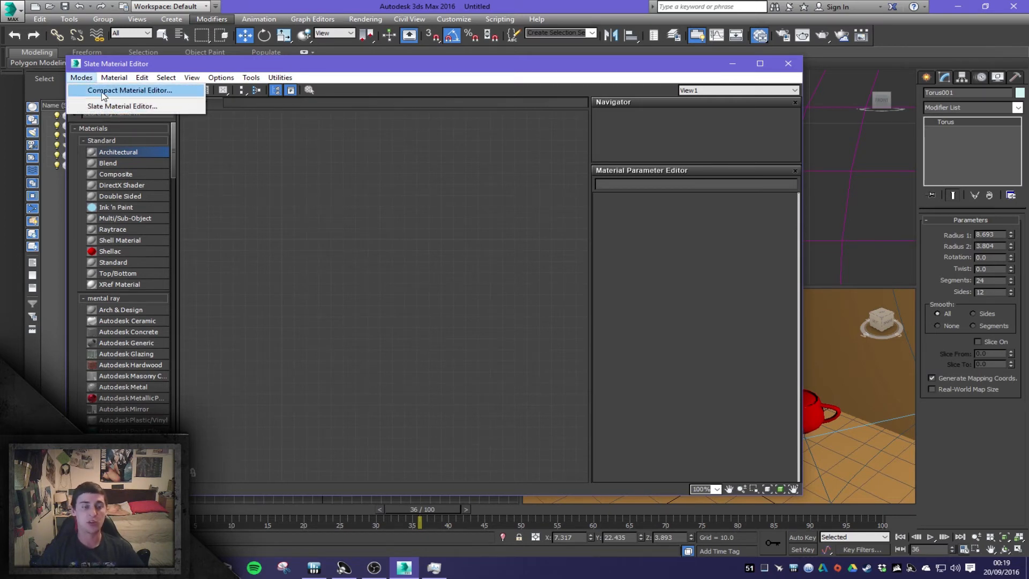
pyautogui.click(145, 92)
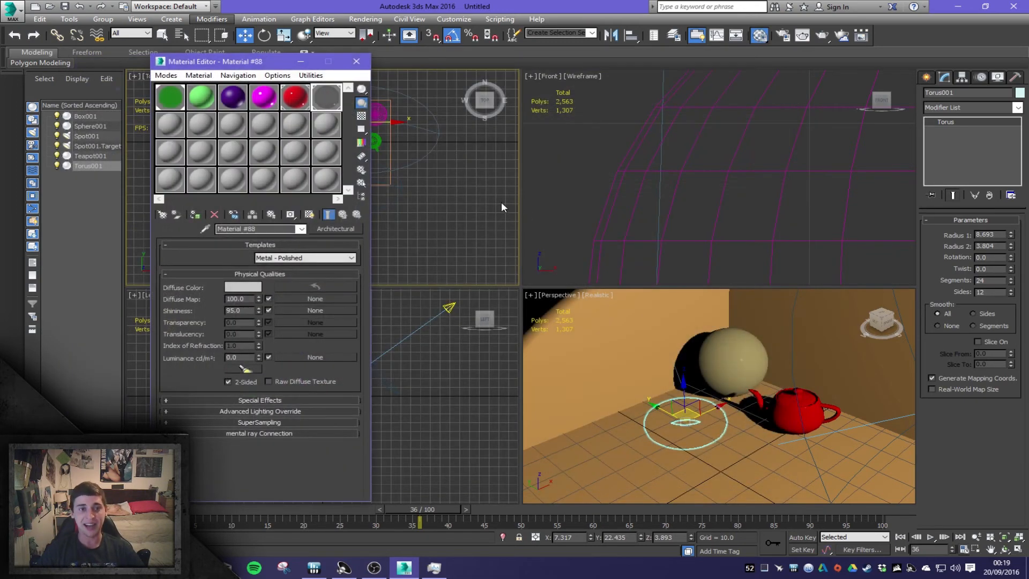
# Step: Cycle the material sample slots through the 3 × 2 and 5 × 3 layouts and back to 6 × 4
pyautogui.press('x')
pyautogui.press('x')
pyautogui.press('x')
pyautogui.press('x')
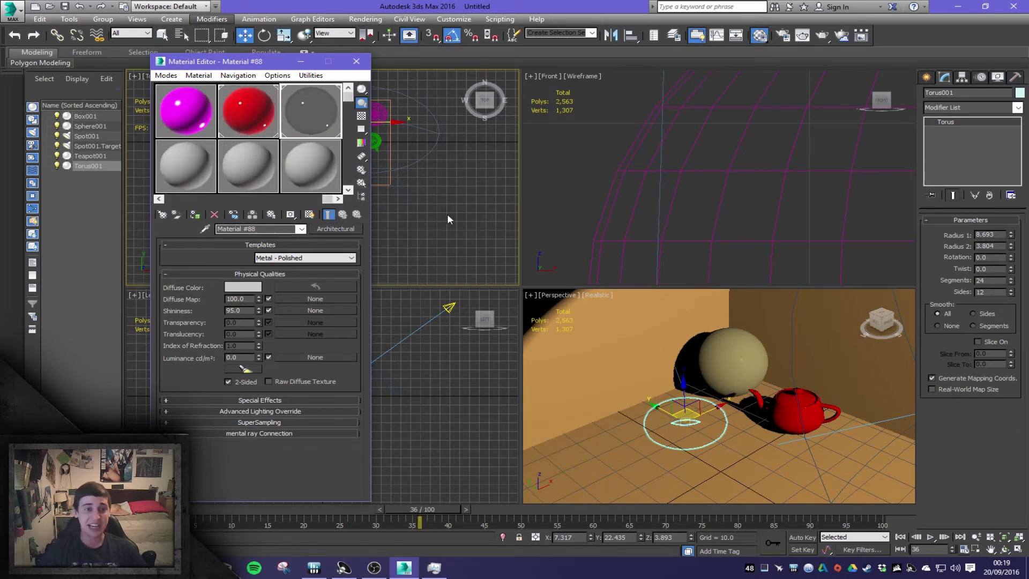
pyautogui.press('x')
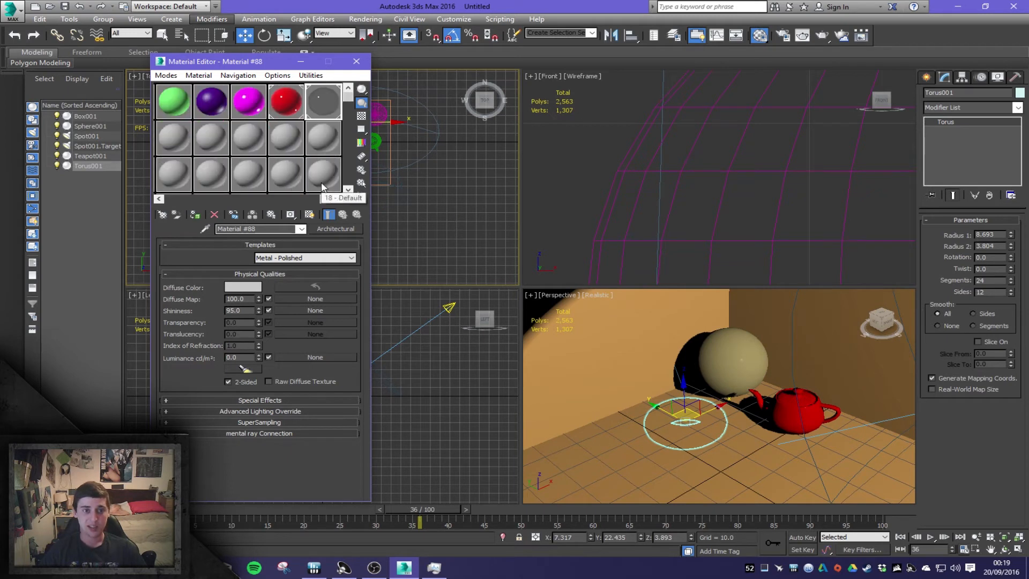
pyautogui.press('x')
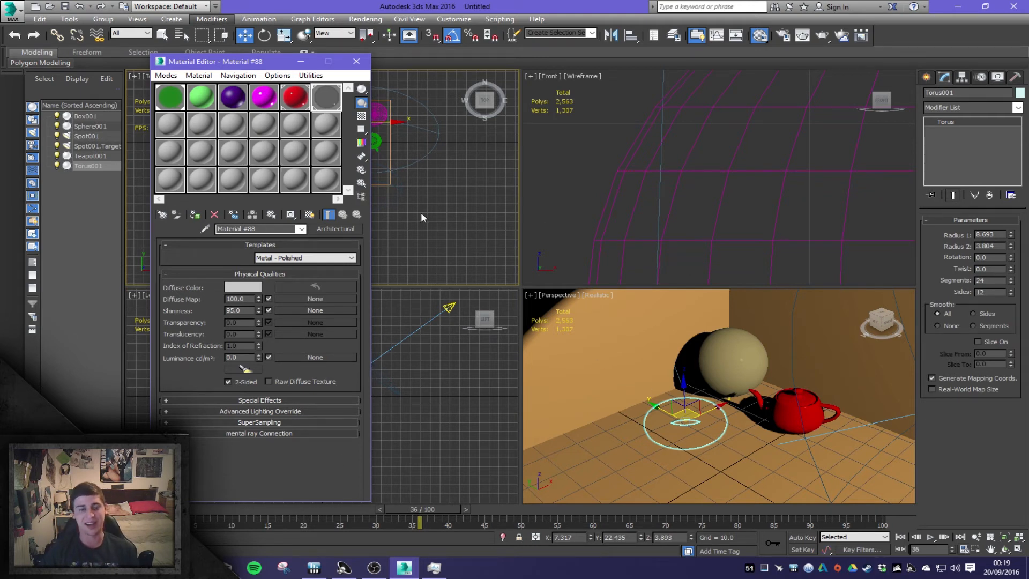
# Step: Set the transparency of the green Glass - Clear material to 70
pyautogui.click(203, 98)
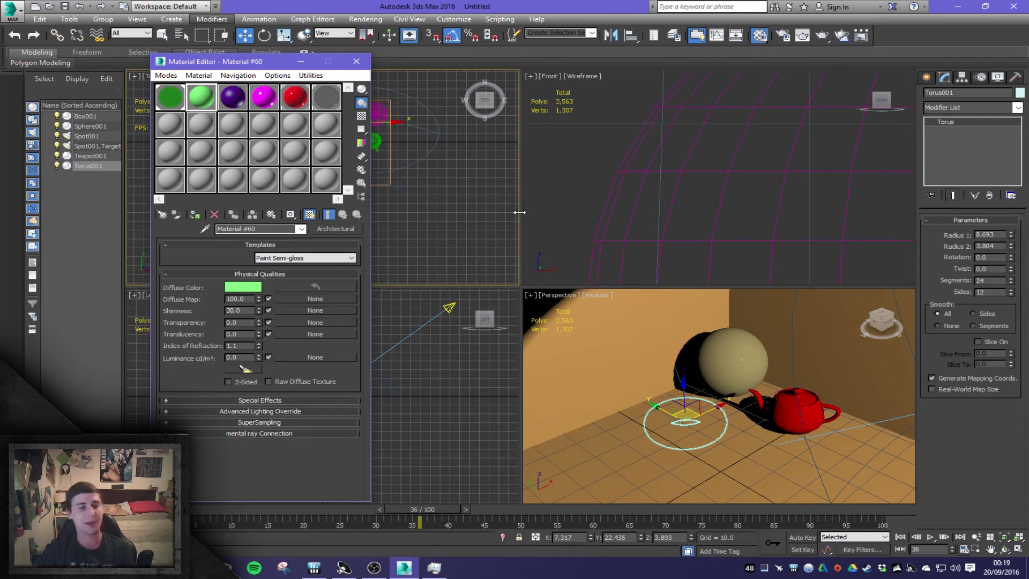
pyautogui.click(170, 109)
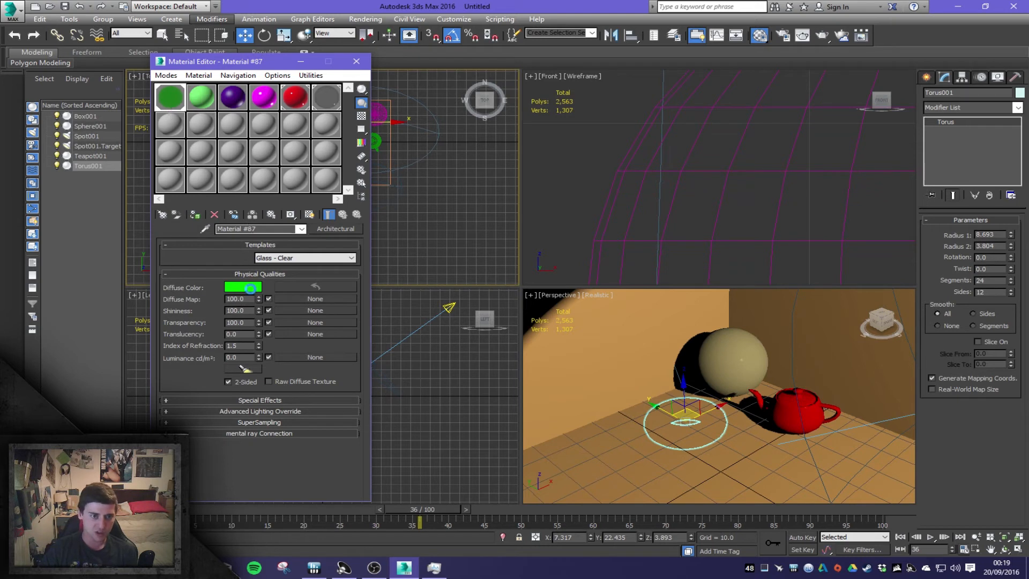
pyautogui.moveTo(258, 323); pyautogui.dragTo(258, 340)
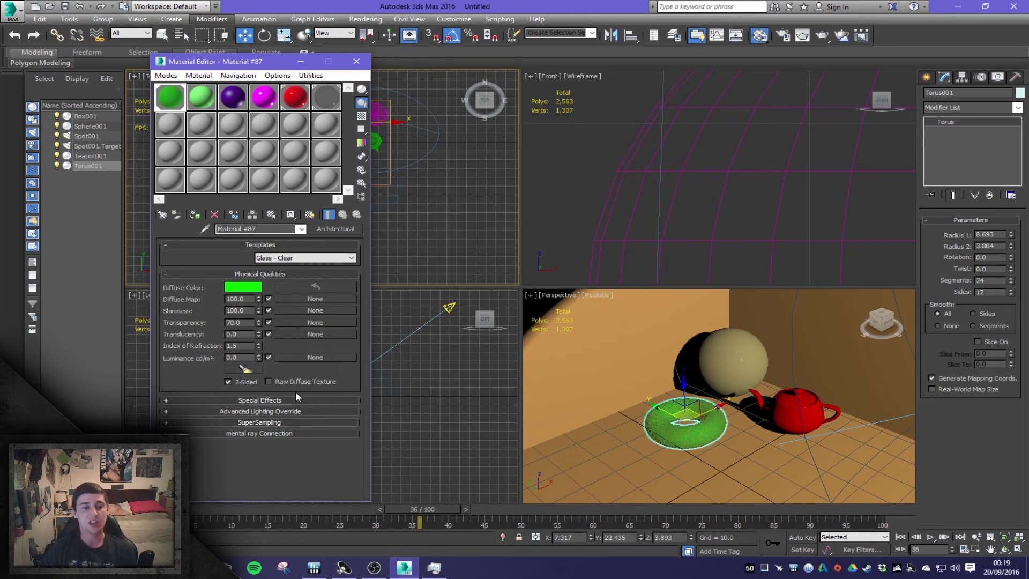
# Step: Examine the green glass material's Special Effects, Advanced Lighting Override, SuperSampling and mental ray Connection settings
pyautogui.click(283, 412)
pyautogui.click(281, 411)
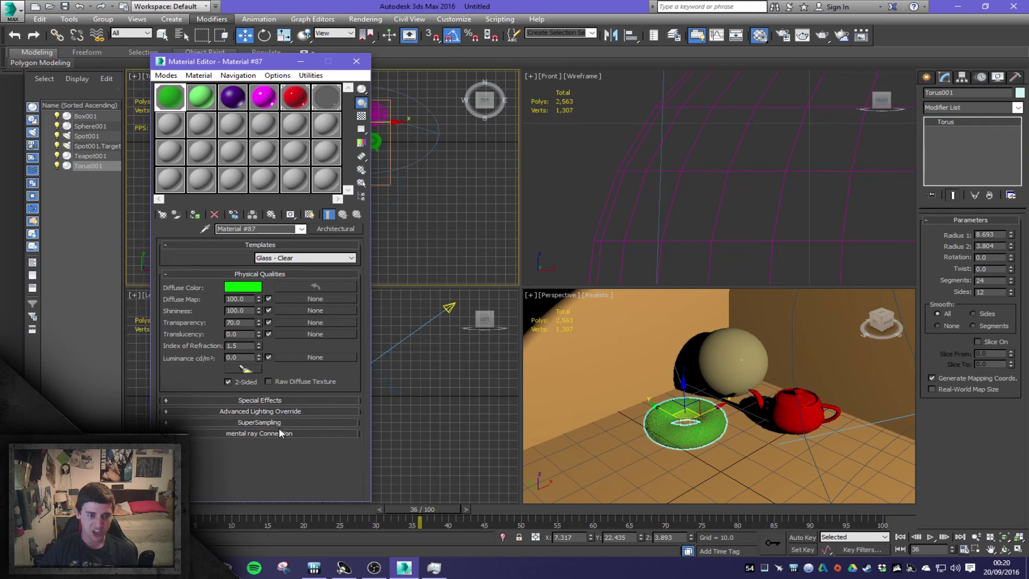
pyautogui.click(275, 432)
pyautogui.scroll(-3, 271, 431)
pyautogui.click(256, 320)
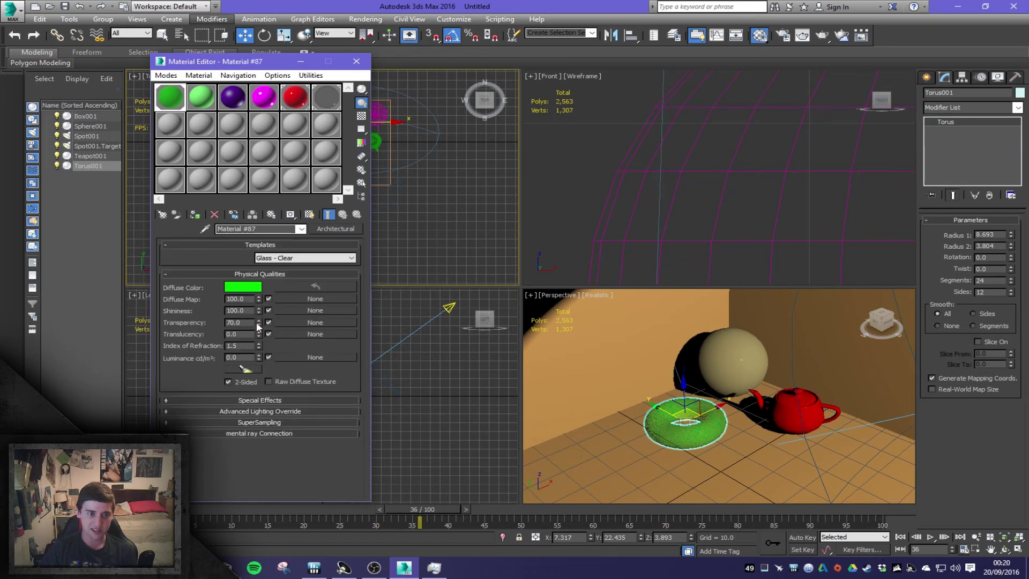
pyautogui.click(266, 401)
pyautogui.click(265, 401)
pyautogui.click(269, 410)
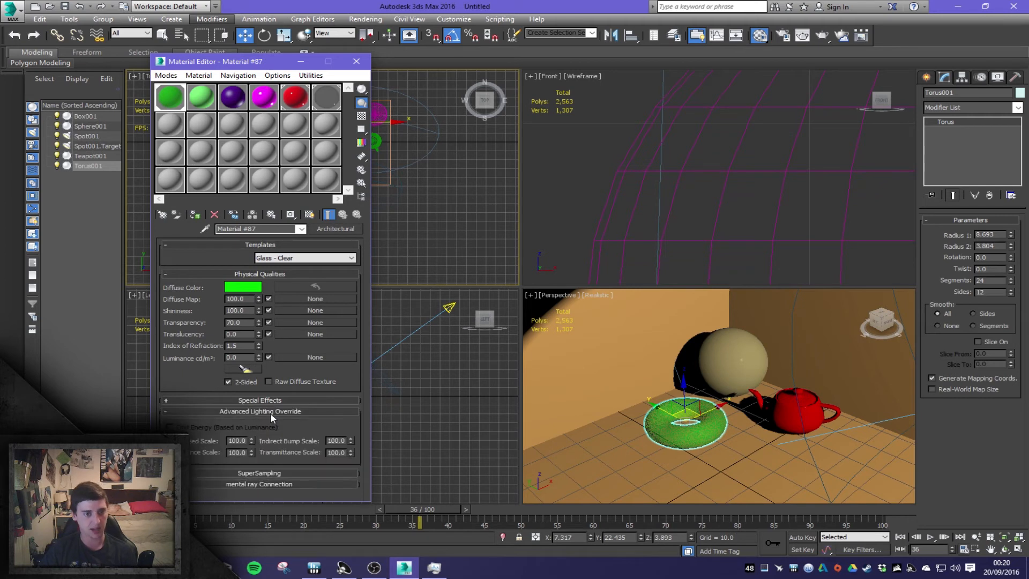
pyautogui.click(270, 412)
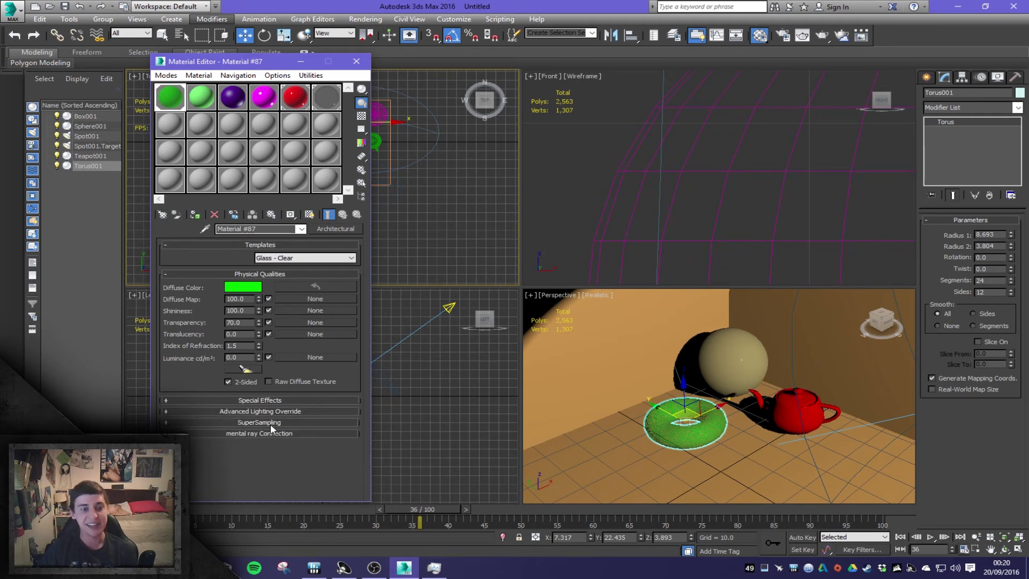
pyautogui.click(270, 422)
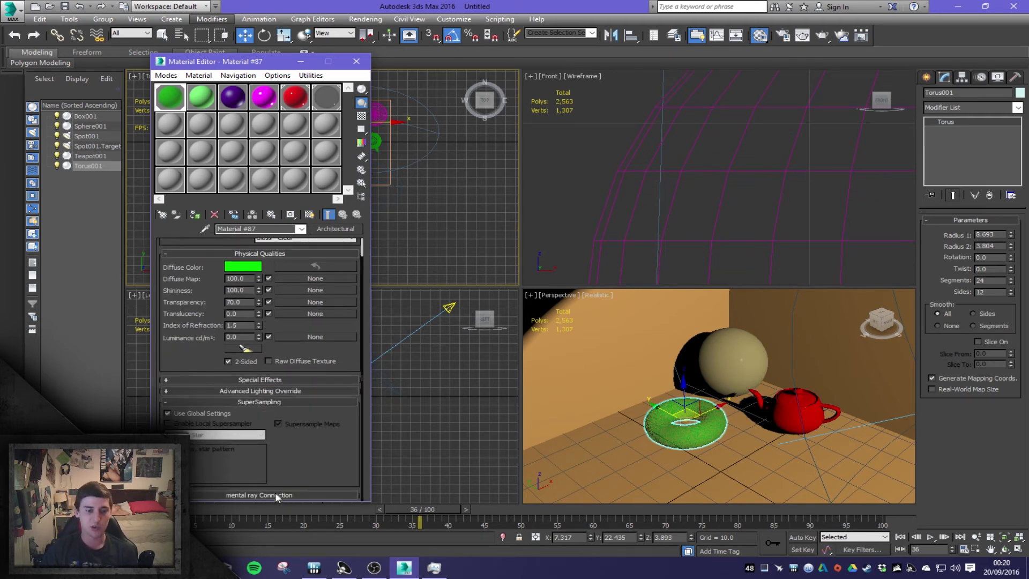
pyautogui.click(276, 495)
pyautogui.scroll(7, 300, 400)
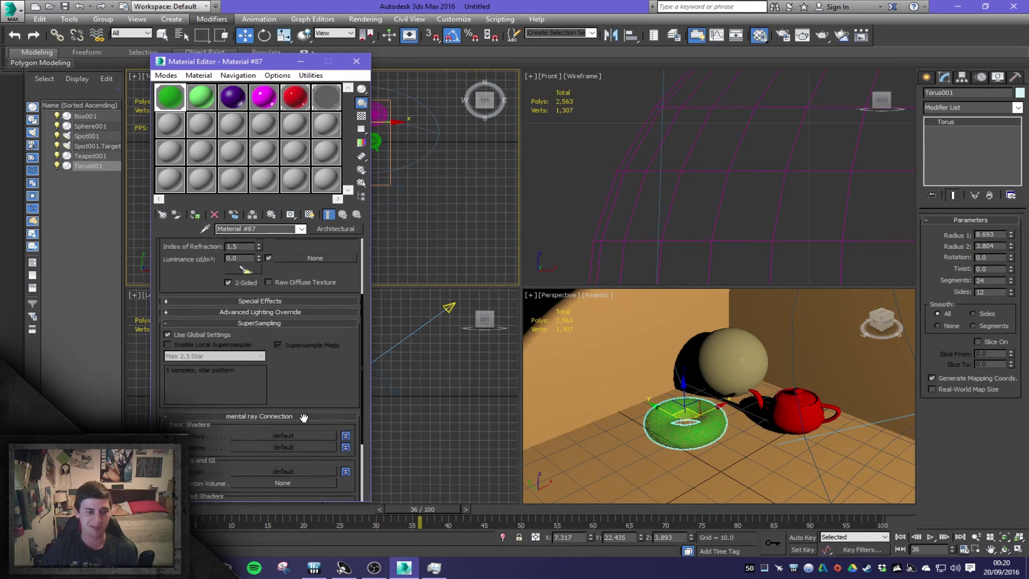
pyautogui.click(265, 340)
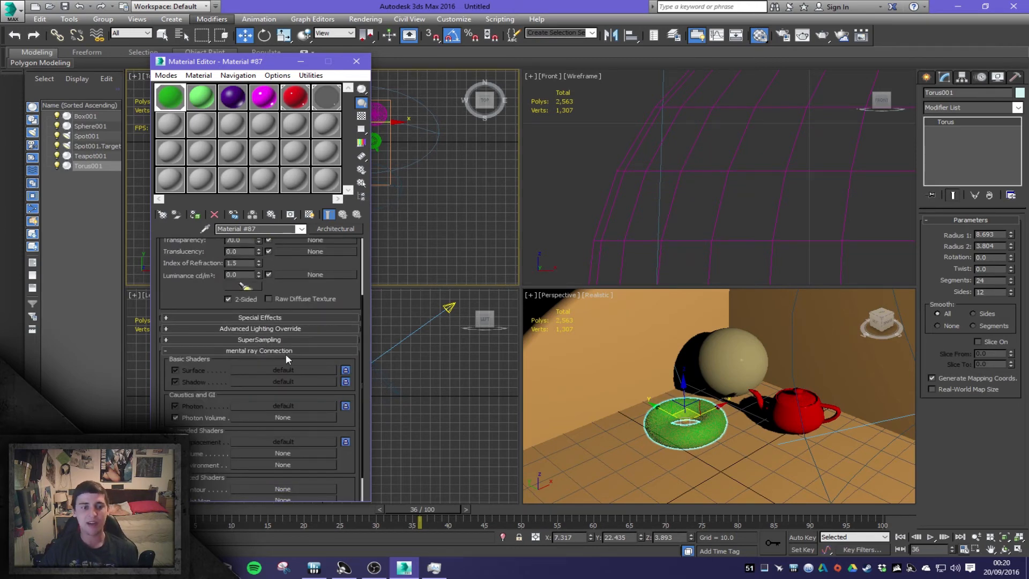
pyautogui.click(272, 351)
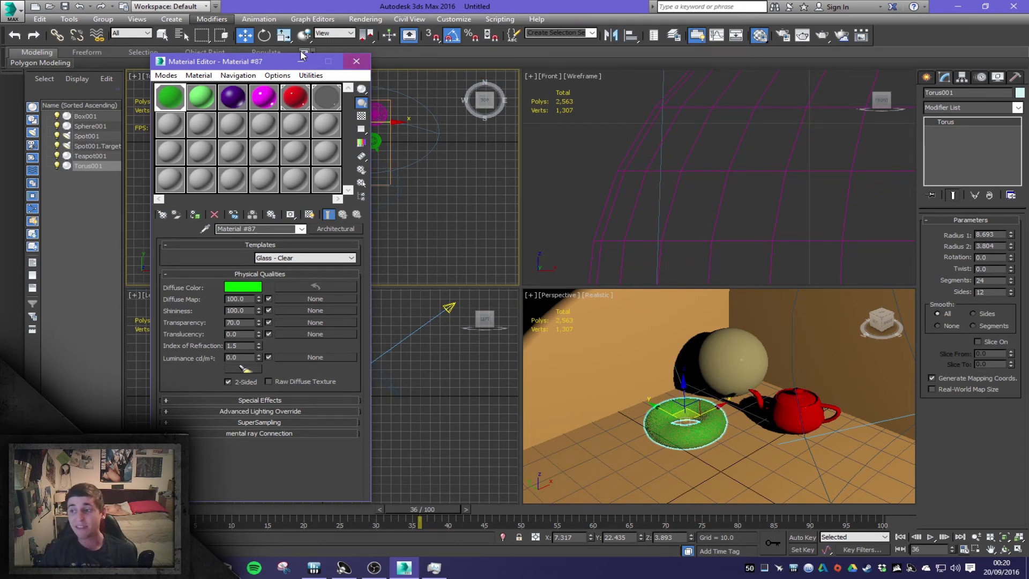
# Step: Close the material editor, render the perspective view to inspect the materials and lighting, and close the rendered frame
pyautogui.click(364, 61)
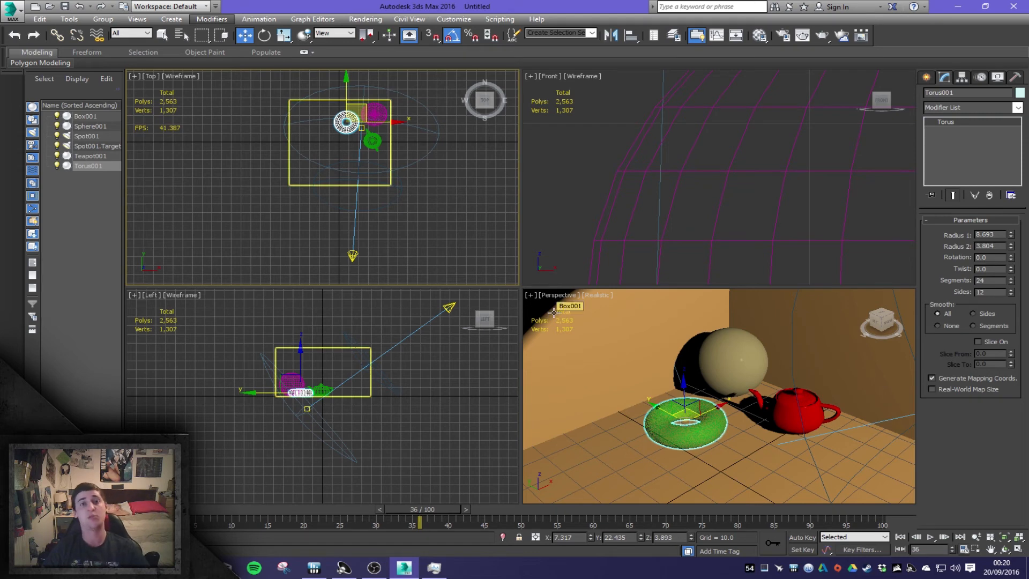
pyautogui.hotkey('shift', 'q')
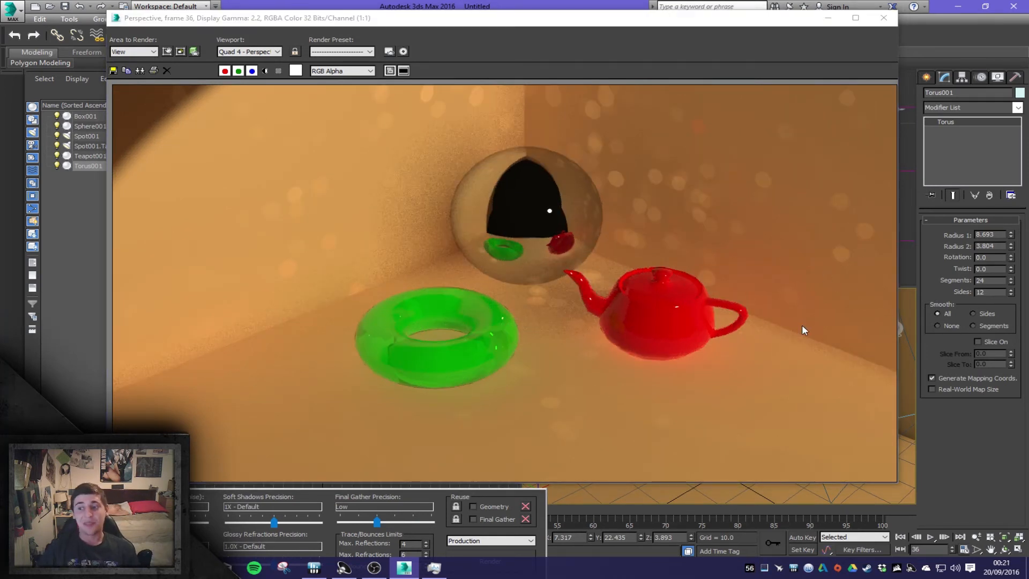
pyautogui.moveTo(644, 19)
pyautogui.mouseDown()
pyautogui.moveTo(833, 12)
pyautogui.moveTo(658, 11)
pyautogui.mouseUp()
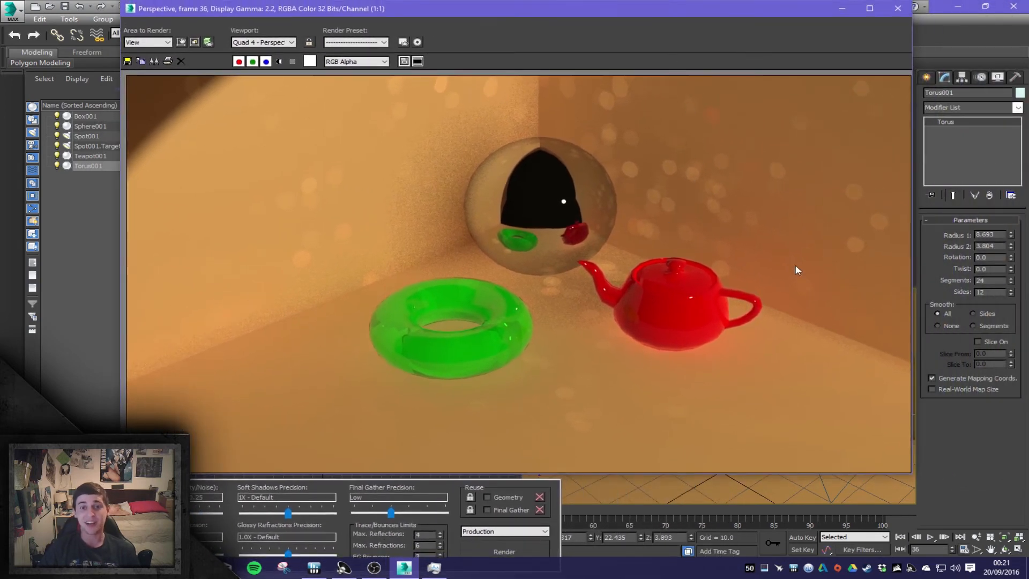
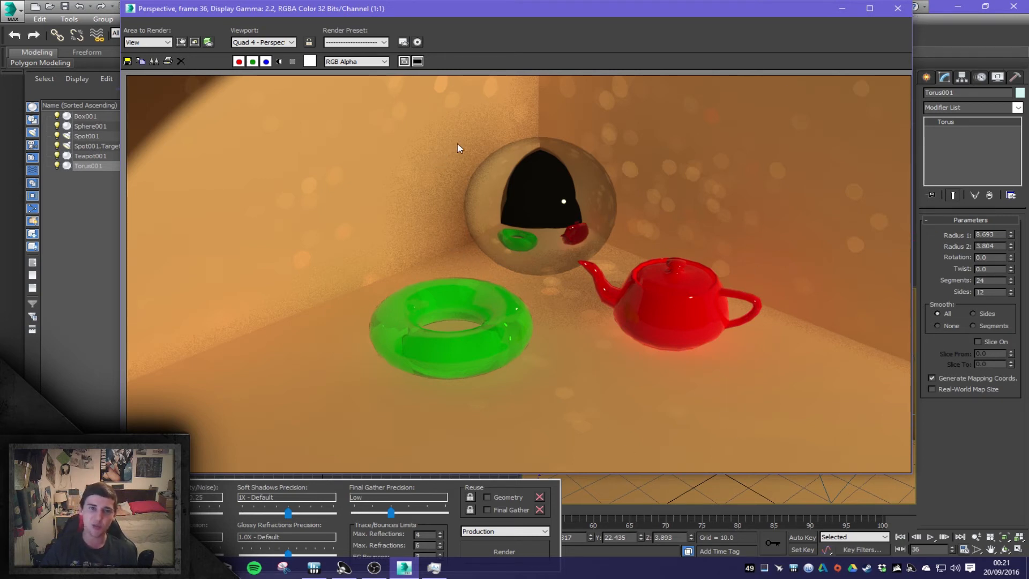
pyautogui.click(897, 8)
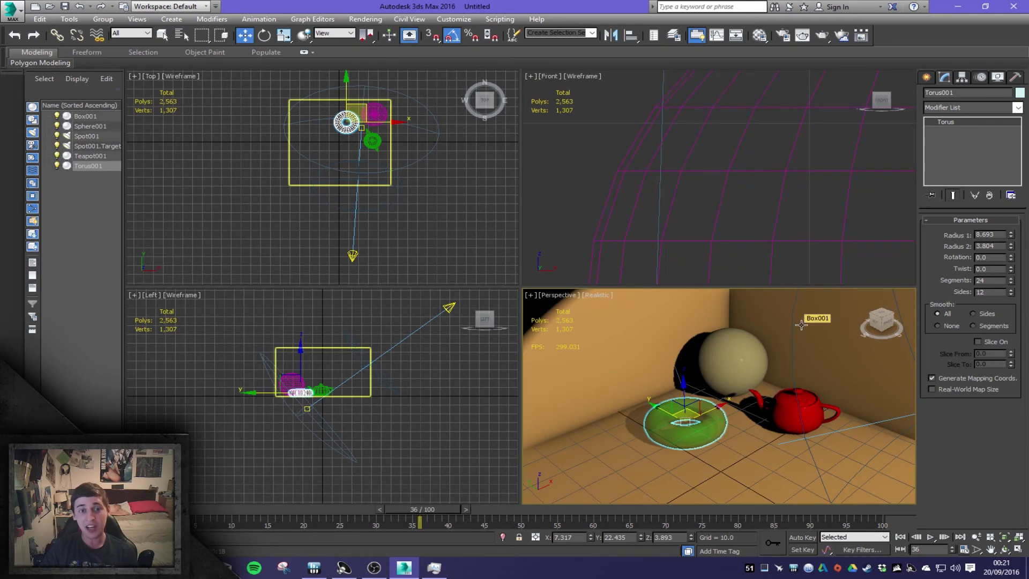
# Step: Assign the dark purple Architectural material to the room box and set its template to Paint Flat
pyautogui.click(645, 361)
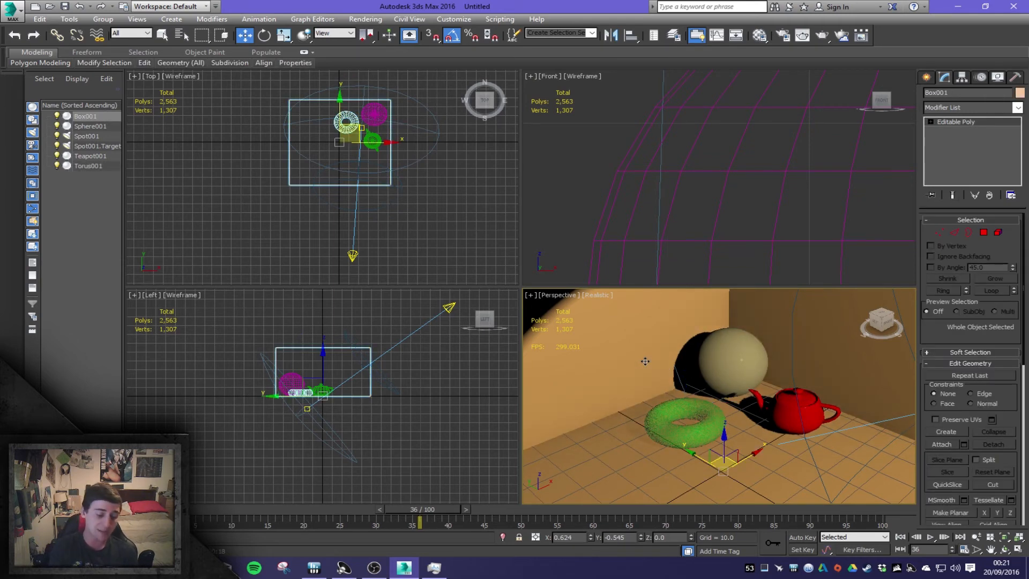
pyautogui.press('m')
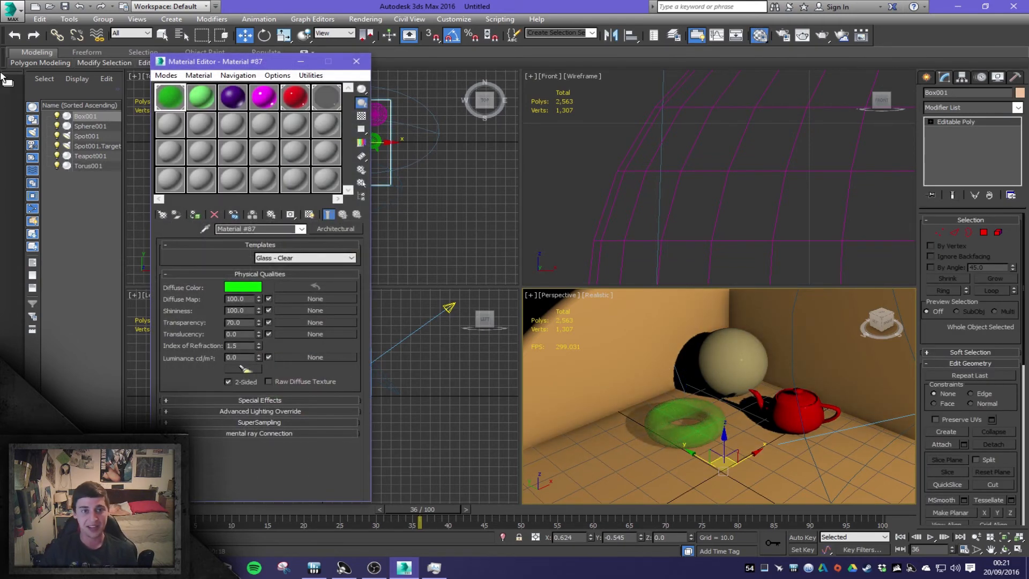
pyautogui.click(233, 97)
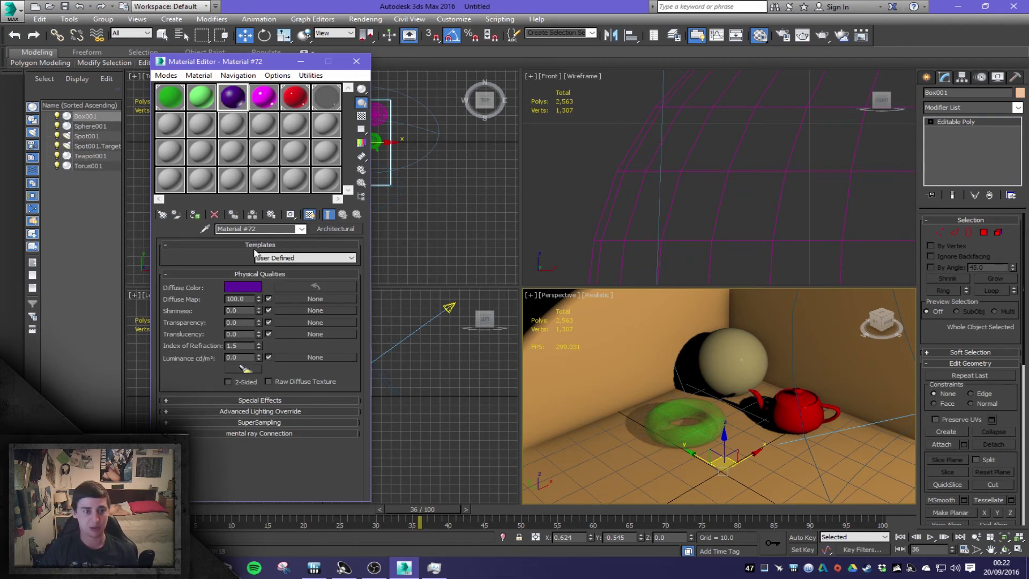
pyautogui.click(195, 214)
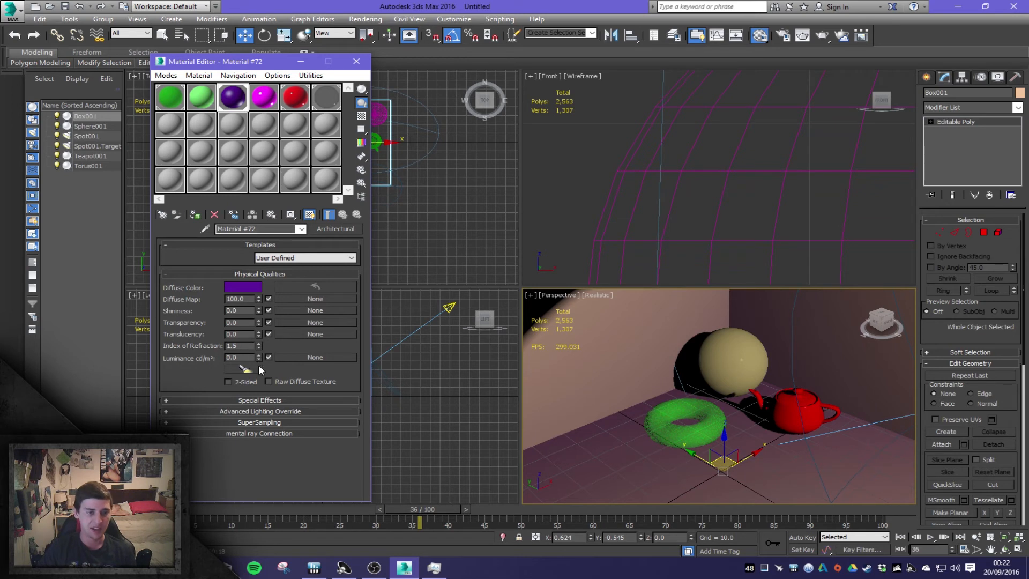
pyautogui.click(278, 257)
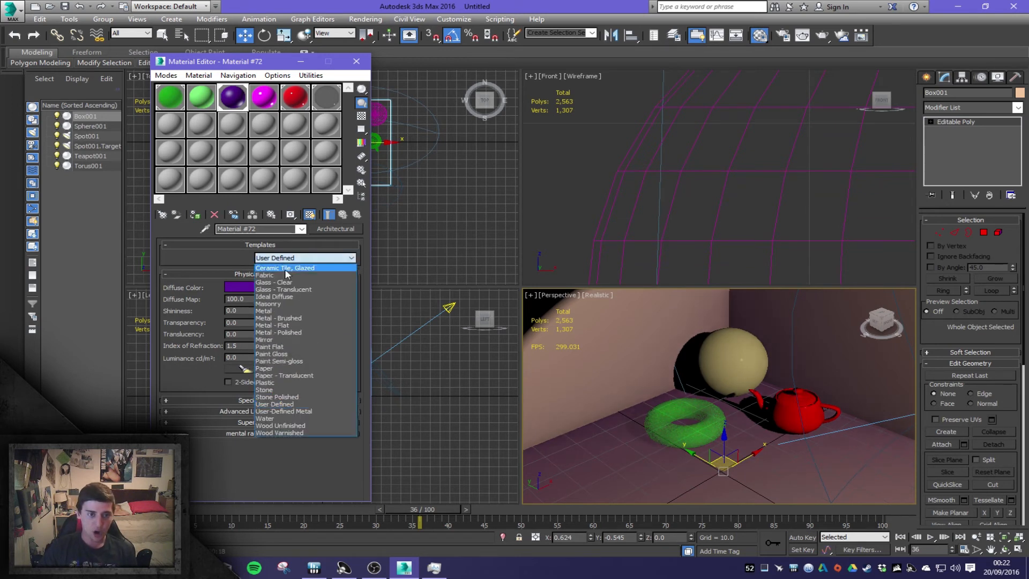
pyautogui.click(295, 346)
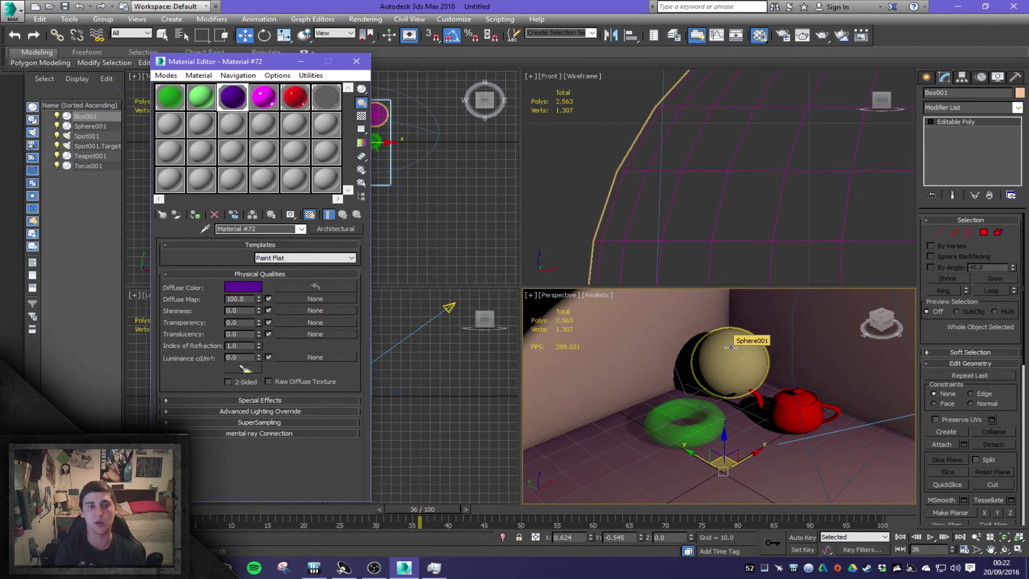
# Step: Render the perspective view to check the purple room, and close the rendered frame
pyautogui.hotkey('shift', 'q')
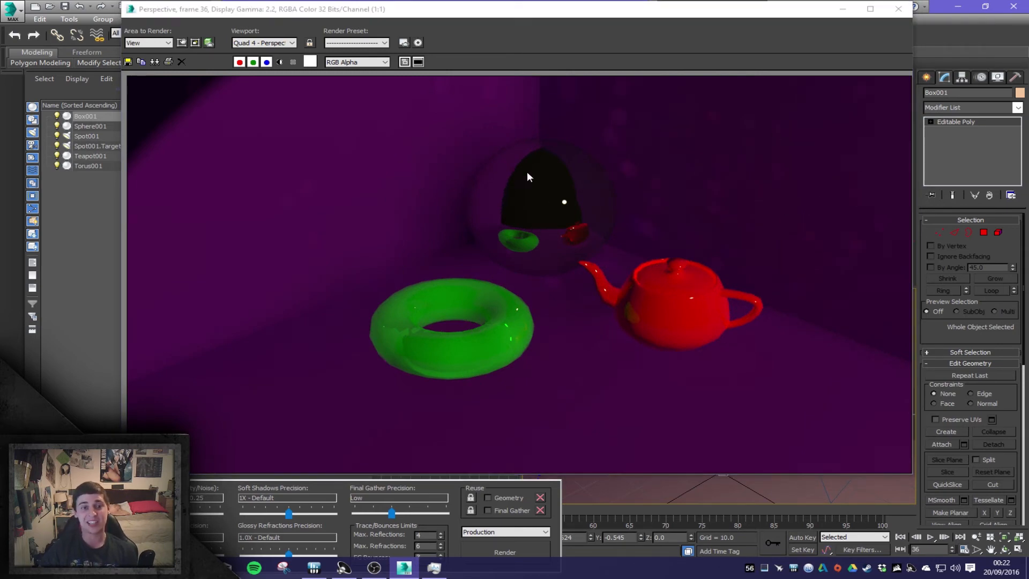
pyautogui.click(897, 9)
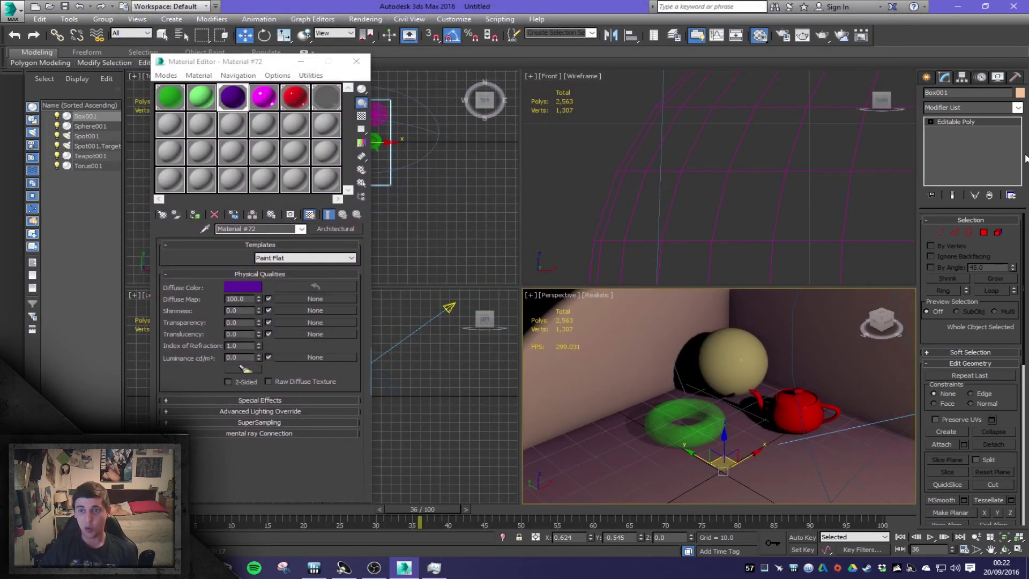
# Step: Close the material editor and set the spotlight's shadow type to Ray Traced Shadows
pyautogui.click(355, 61)
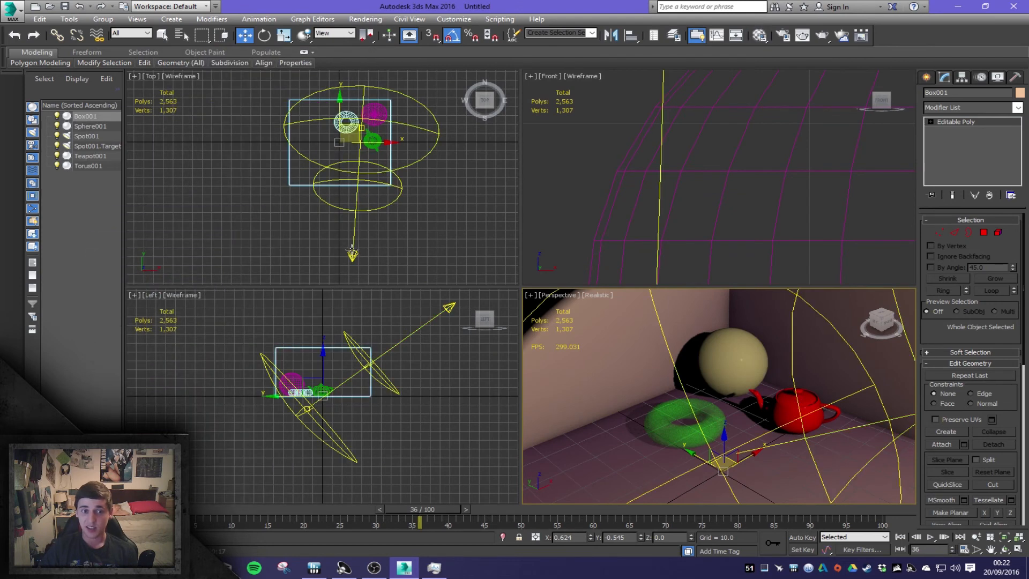
pyautogui.click(352, 254)
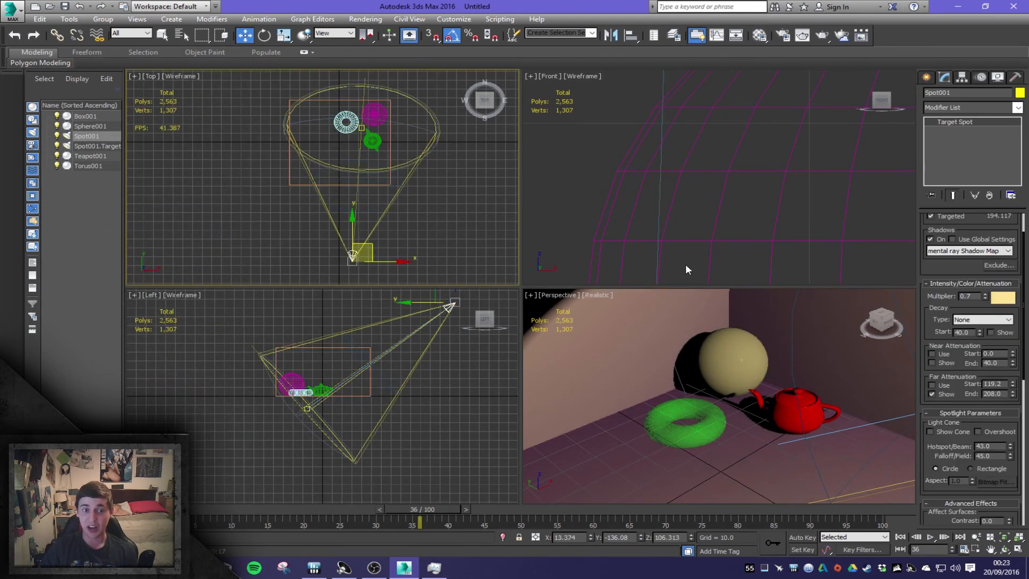
pyautogui.click(972, 251)
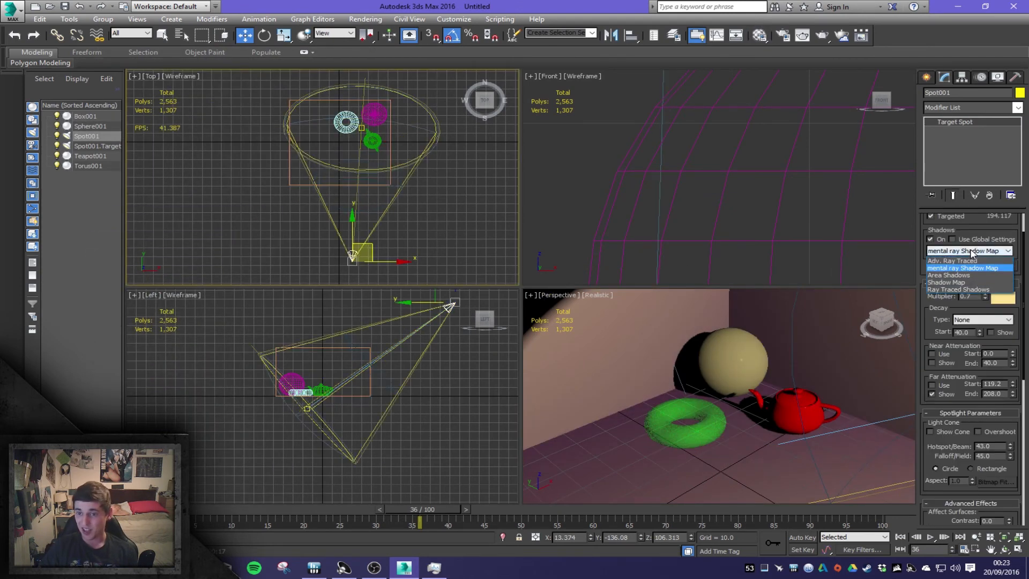
pyautogui.click(953, 290)
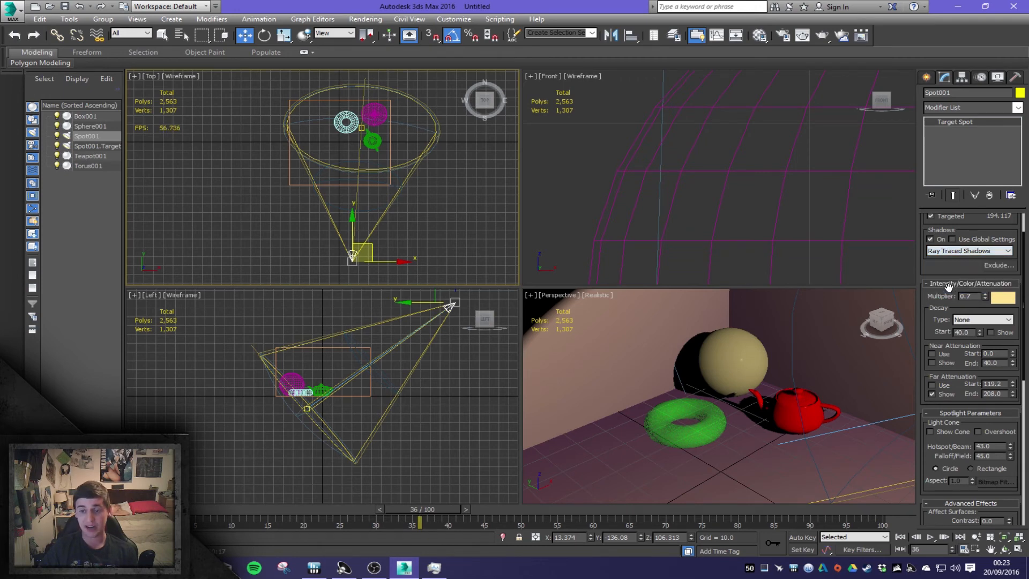
# Step: Render the perspective view to inspect the ray-traced shadows, and close the rendered frame
pyautogui.hotkey('shift', 'q')
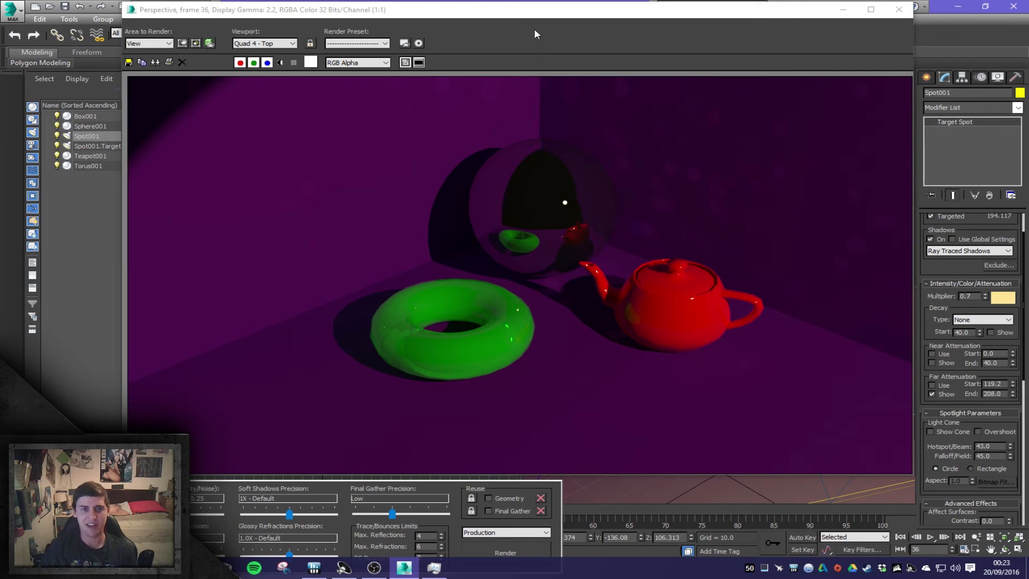
pyautogui.moveTo(532, 15)
pyautogui.mouseDown()
pyautogui.moveTo(759, 14)
pyautogui.moveTo(542, 14)
pyautogui.mouseUp()
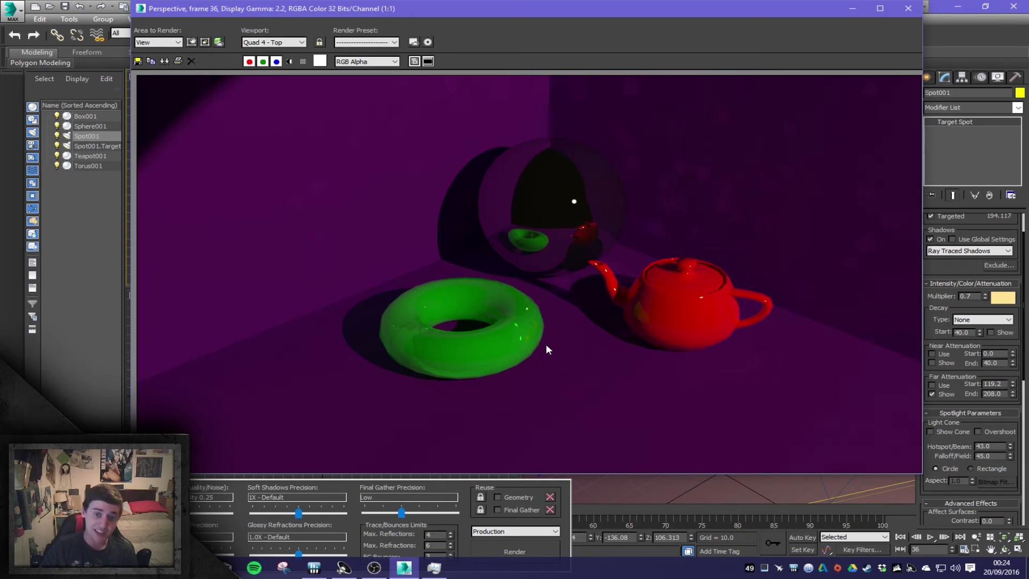
pyautogui.click(909, 10)
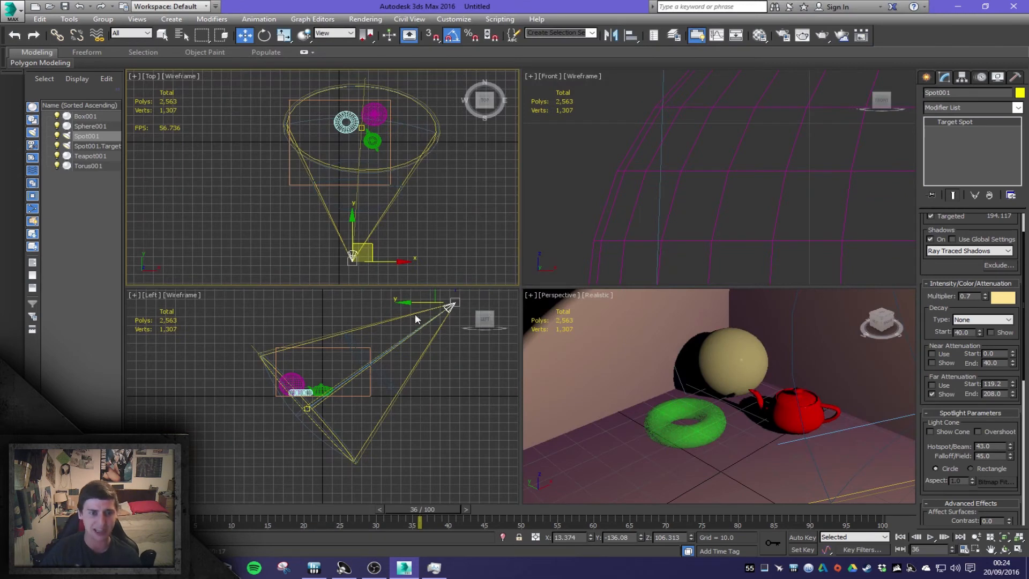
# Step: Select the torus and raise its green Glass - Clear material's transparency to 99
pyautogui.click(702, 439)
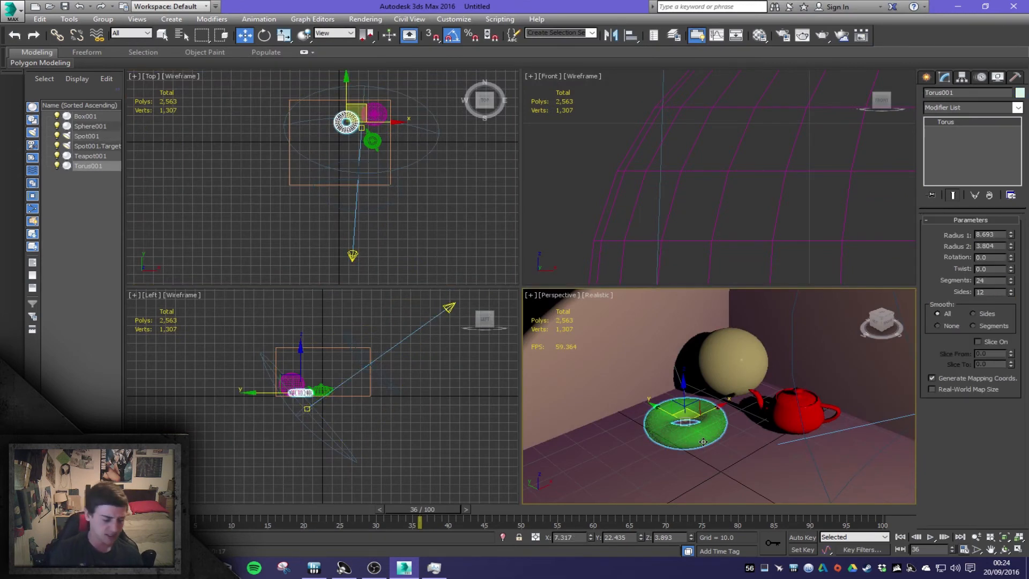
pyautogui.press('m')
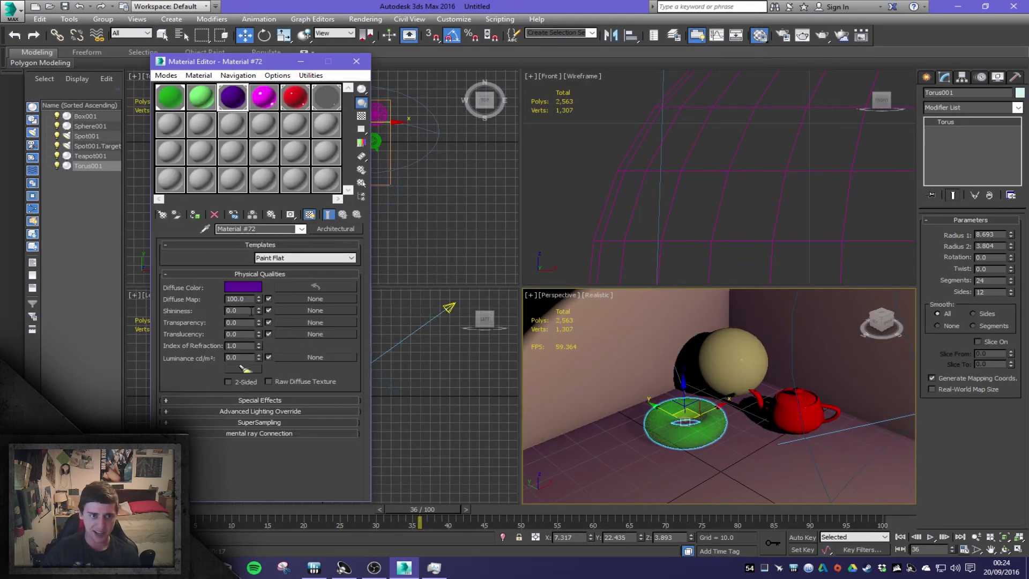
pyautogui.click(172, 114)
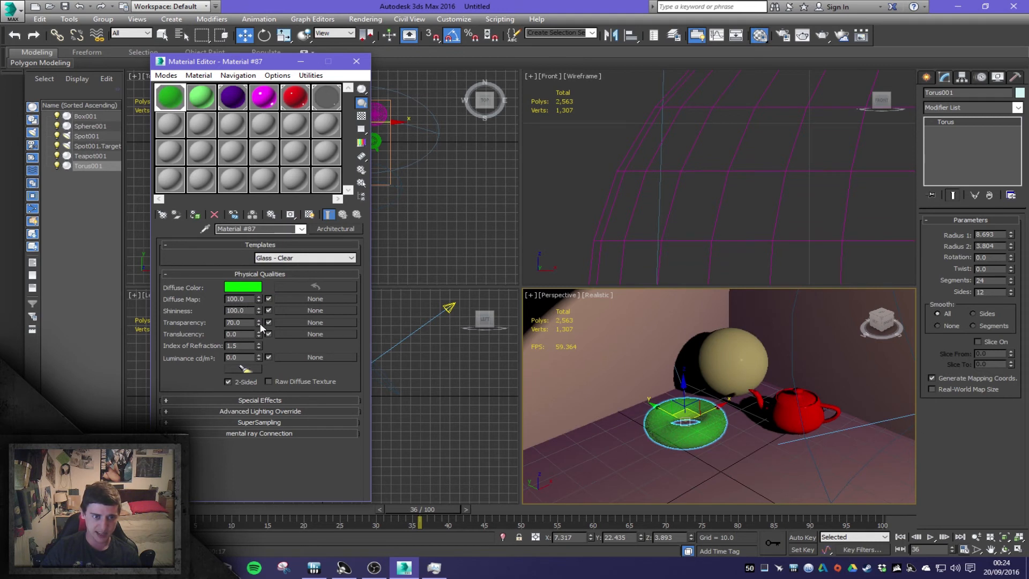
pyautogui.moveTo(259, 320); pyautogui.dragTo(259, 307)
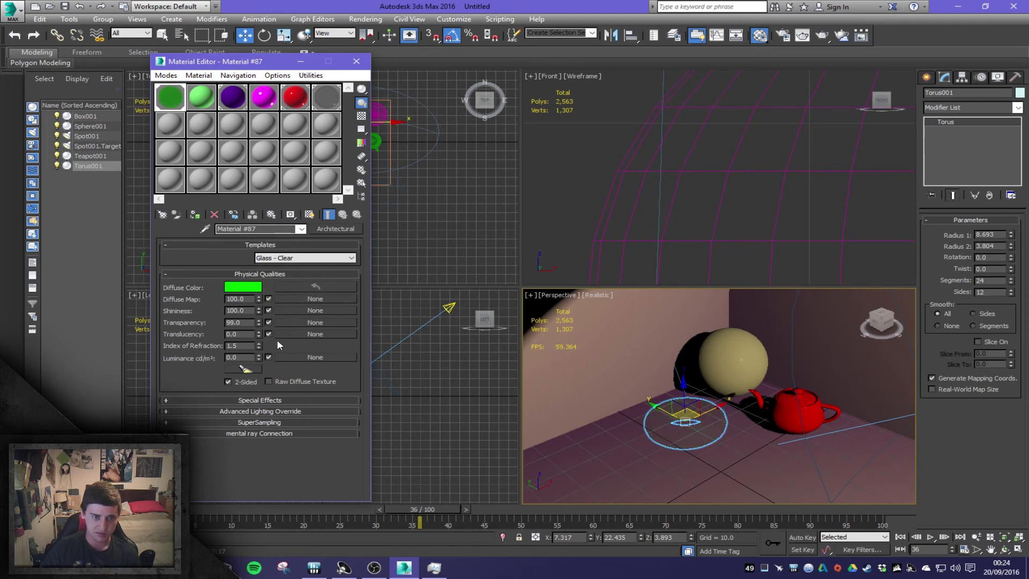
# Step: Render the perspective view, examine the glass torus and its shadow up close, and close the rendered frame
pyautogui.click(647, 395)
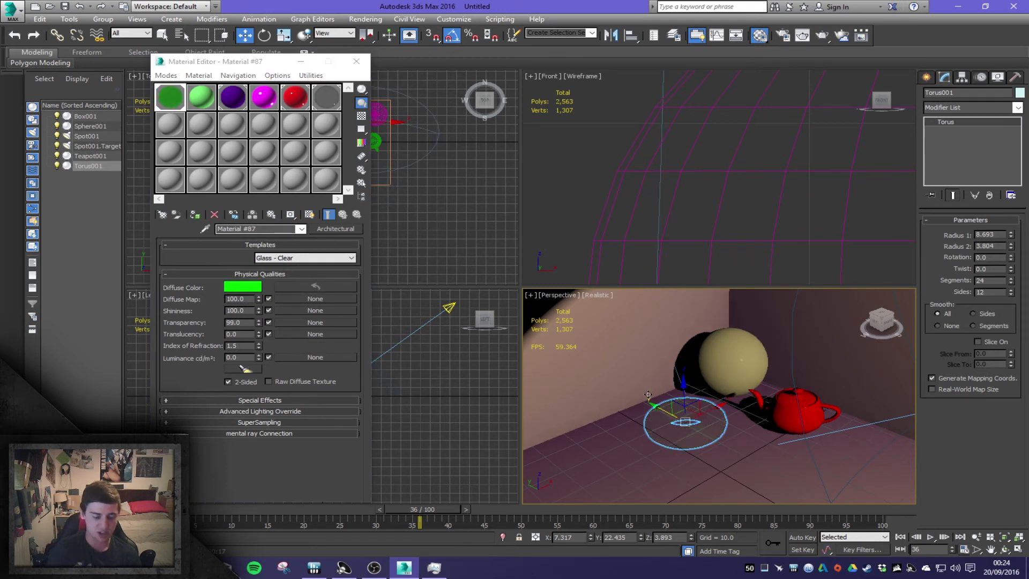
pyautogui.hotkey('shift', 'q')
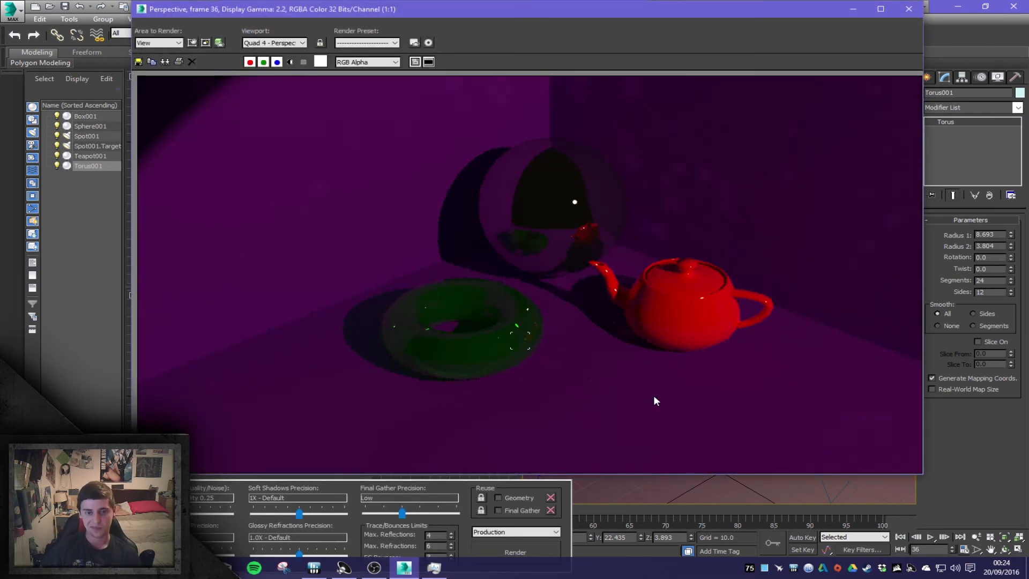
pyautogui.scroll(2, 496, 371)
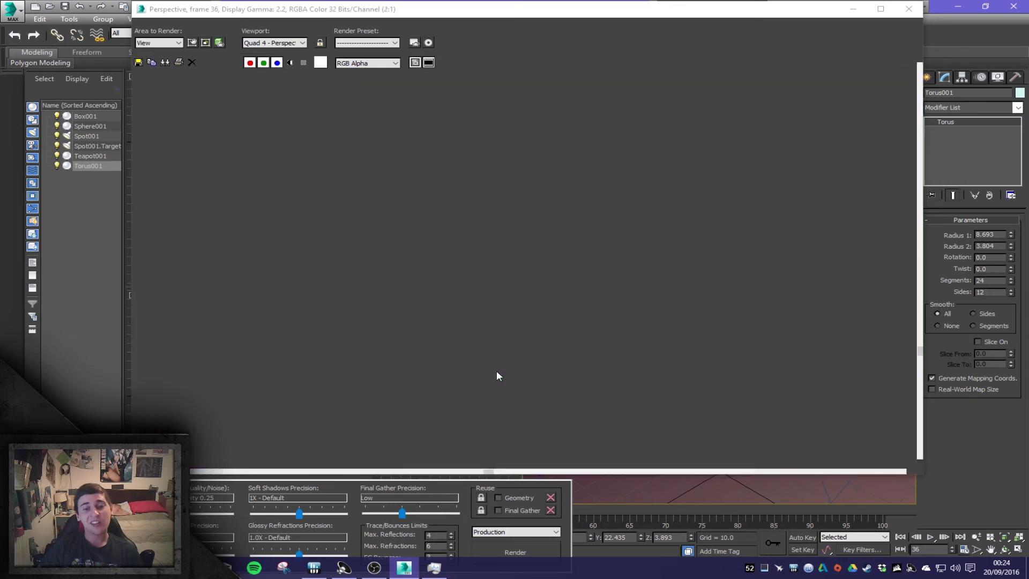
pyautogui.scroll(-1, 455, 328)
pyautogui.scroll(1, 373, 266)
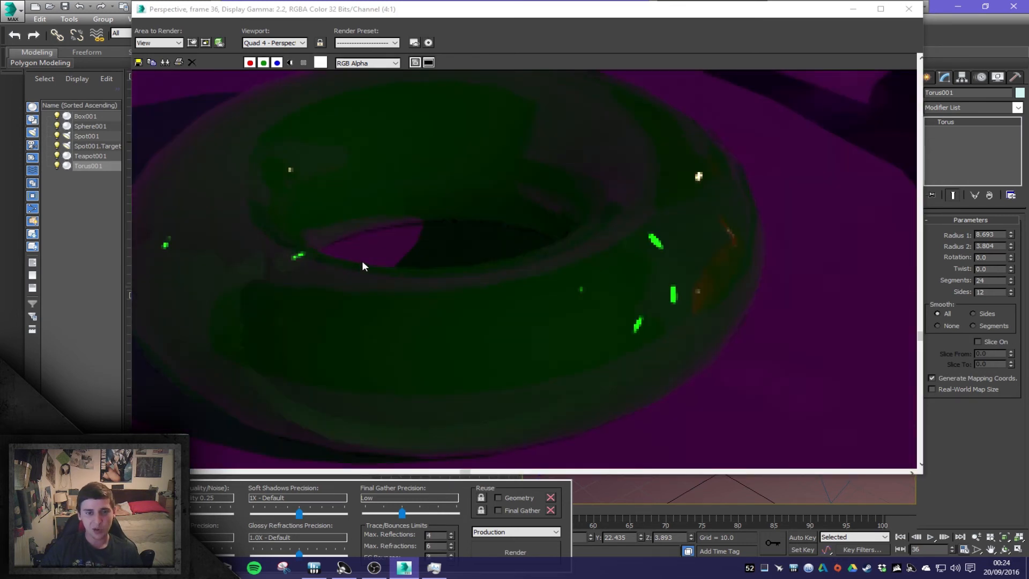
pyautogui.scroll(-1, 361, 261)
pyautogui.moveTo(357, 271); pyautogui.dragTo(374, 287, button='middle')
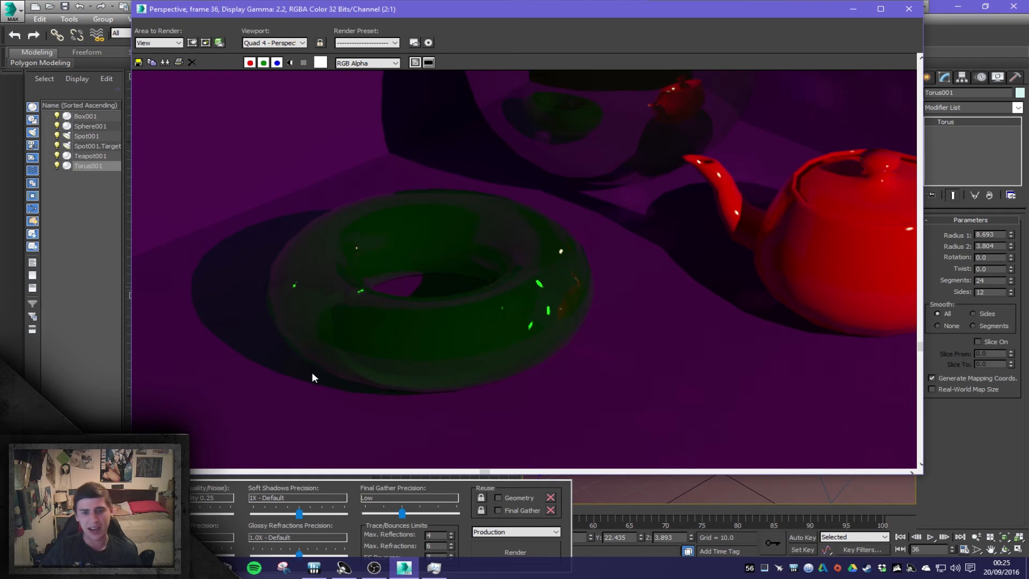
pyautogui.click(908, 9)
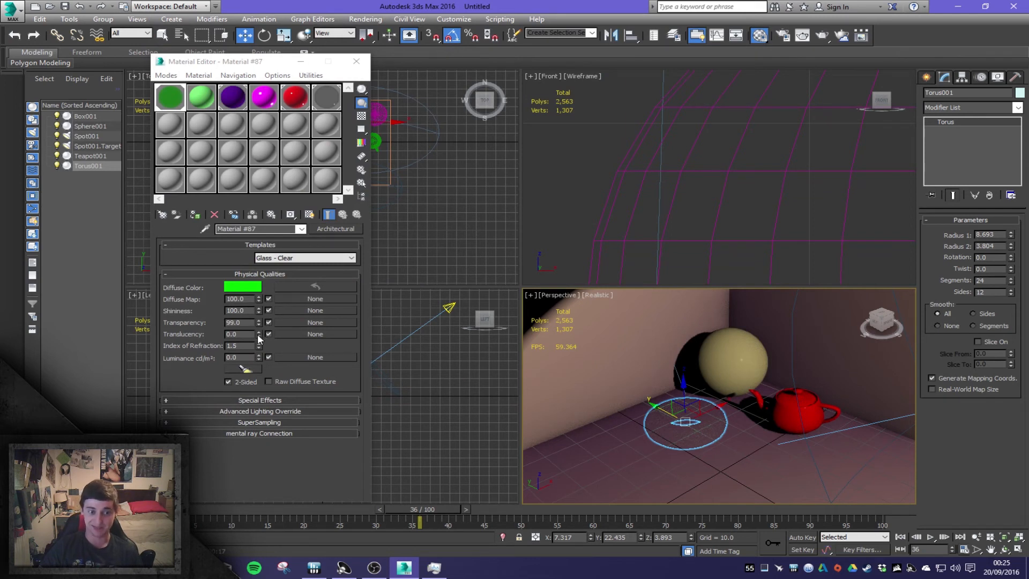
# Step: Set the green glass material's translucency to 76 and its transparency to 93
pyautogui.moveTo(259, 336); pyautogui.dragTo(258, 320)
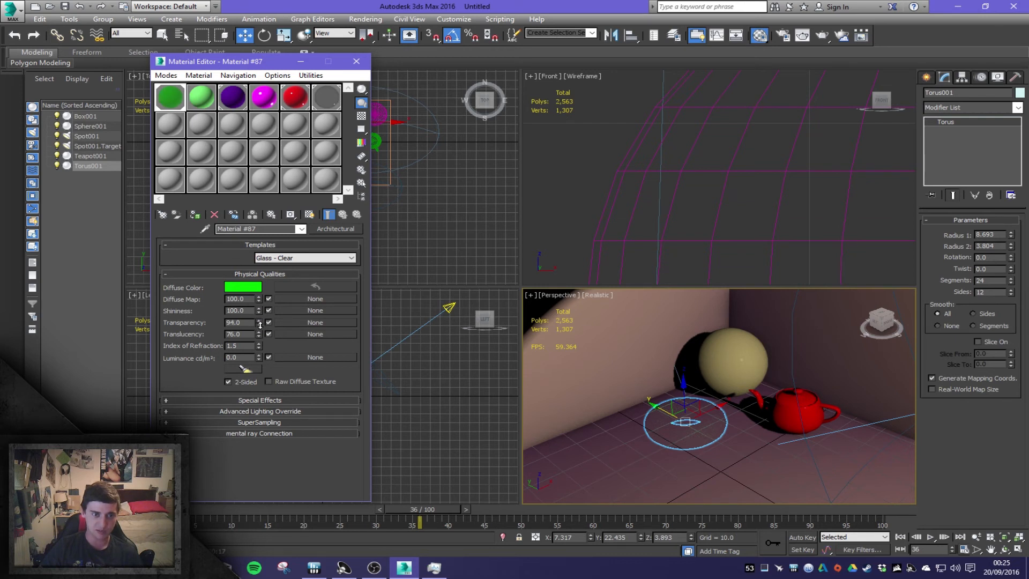
pyautogui.middleClick(657, 351)
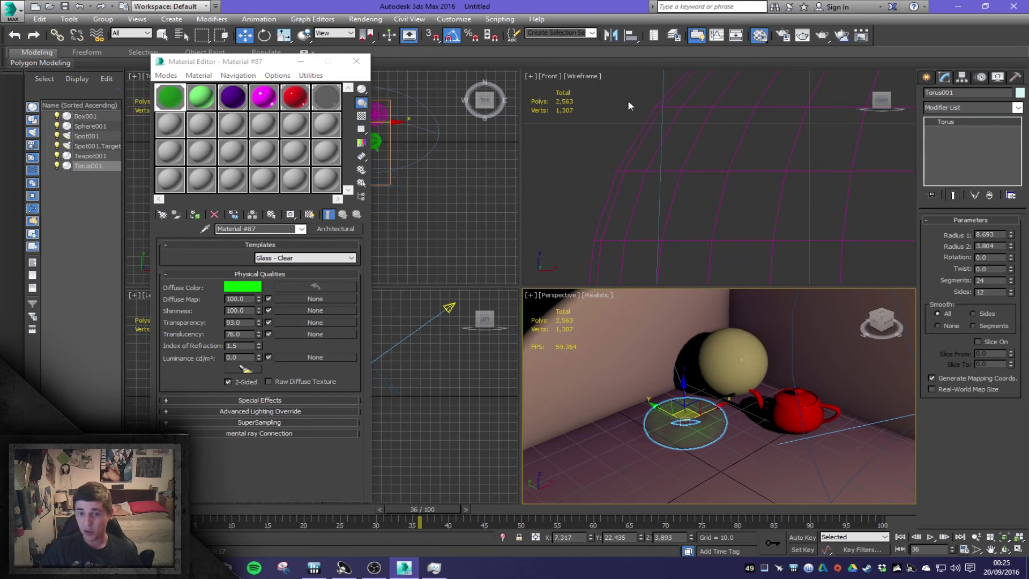
# Step: Select the spotlight in the front view and enable 2 Sided Shadows in its ray-traced shadow parameters
pyautogui.scroll(-6, 638, 134)
pyautogui.moveTo(649, 159); pyautogui.dragTo(677, 215, button='middle')
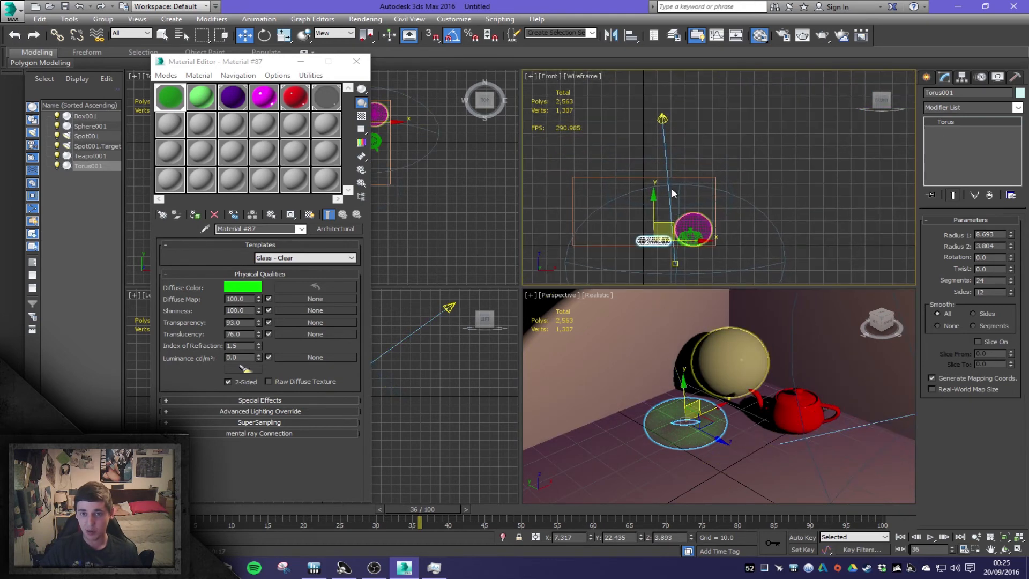
pyautogui.click(663, 114)
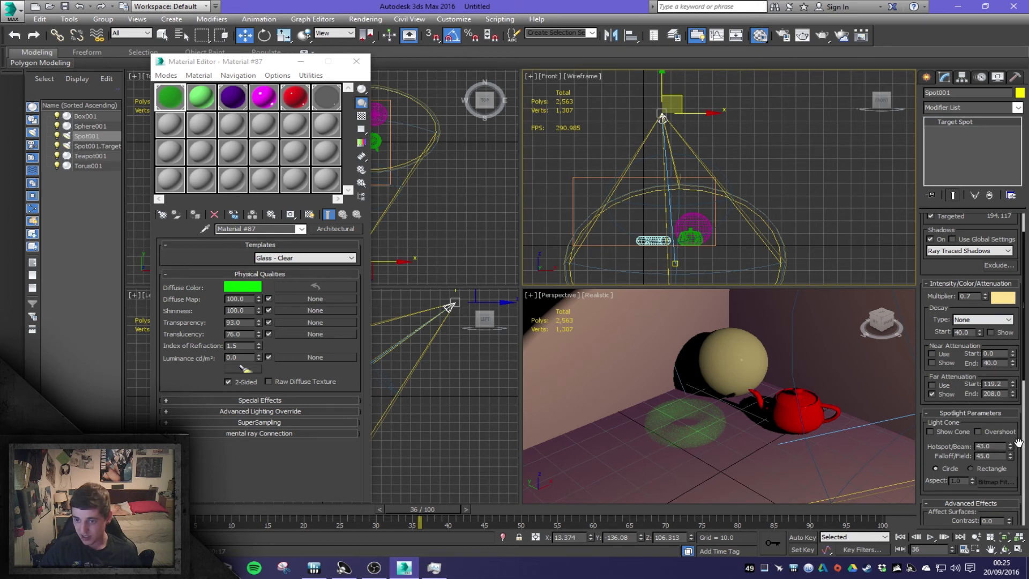
pyautogui.moveTo(1019, 443); pyautogui.dragTo(1016, 287)
pyautogui.moveTo(1014, 383); pyautogui.dragTo(1007, 294)
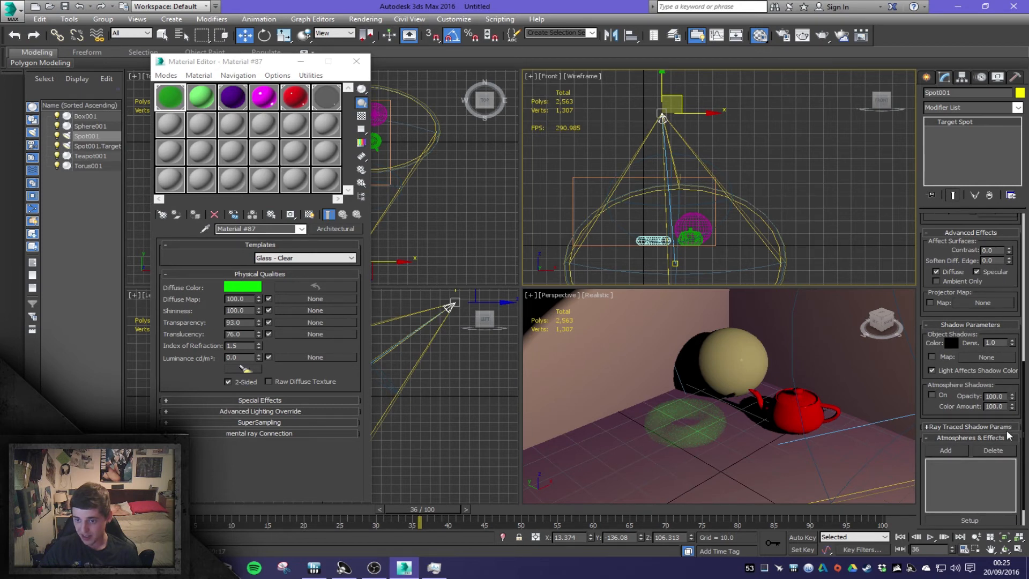
pyautogui.click(993, 428)
pyautogui.moveTo(1005, 452); pyautogui.dragTo(1005, 394)
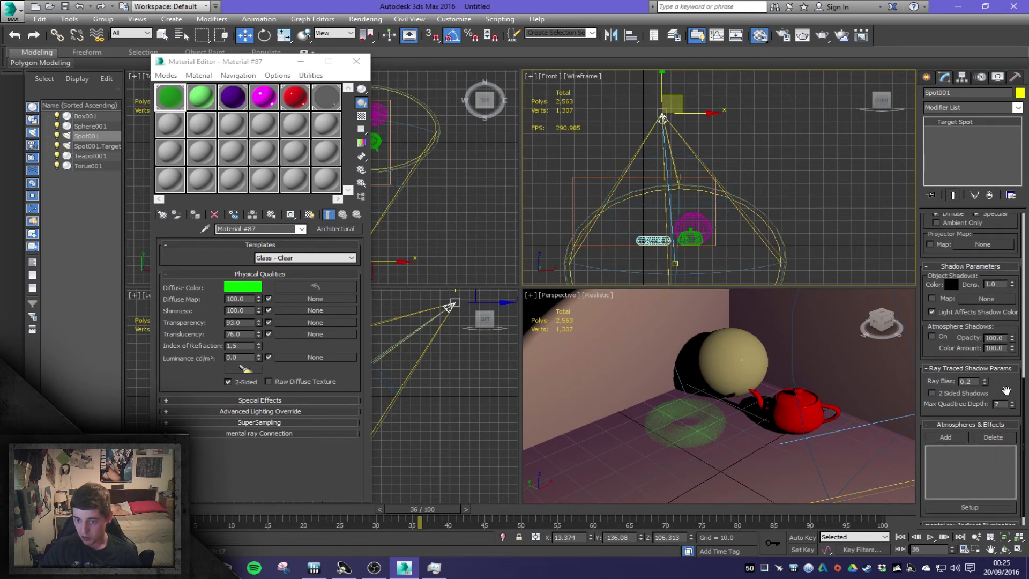
pyautogui.click(959, 393)
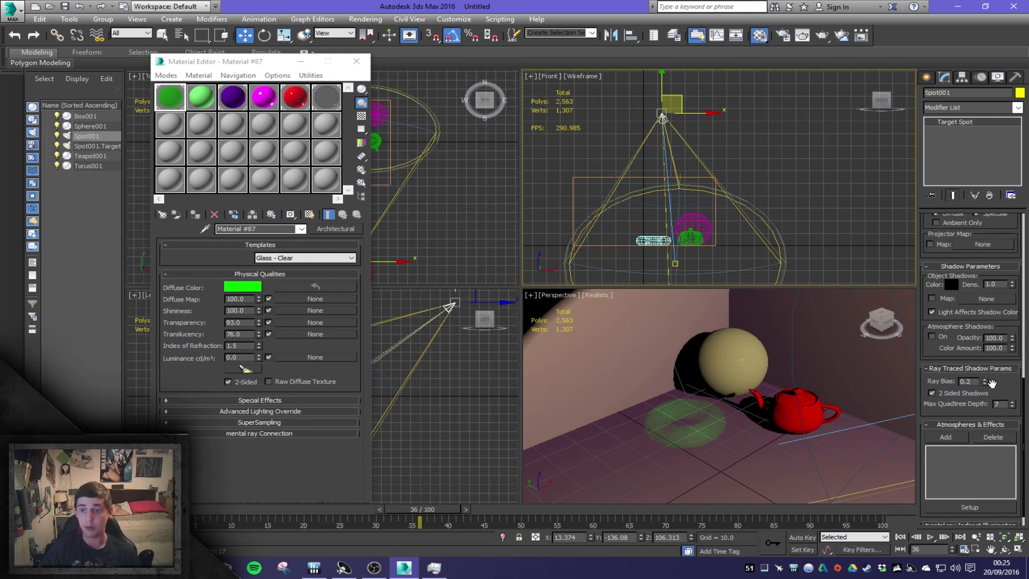
# Step: Collapse the spotlight's Atmospheres & Effects and mental ray Indirect Illumination rollouts, and turn on Atmosphere Shadows
pyautogui.scroll(-2, 1017, 460)
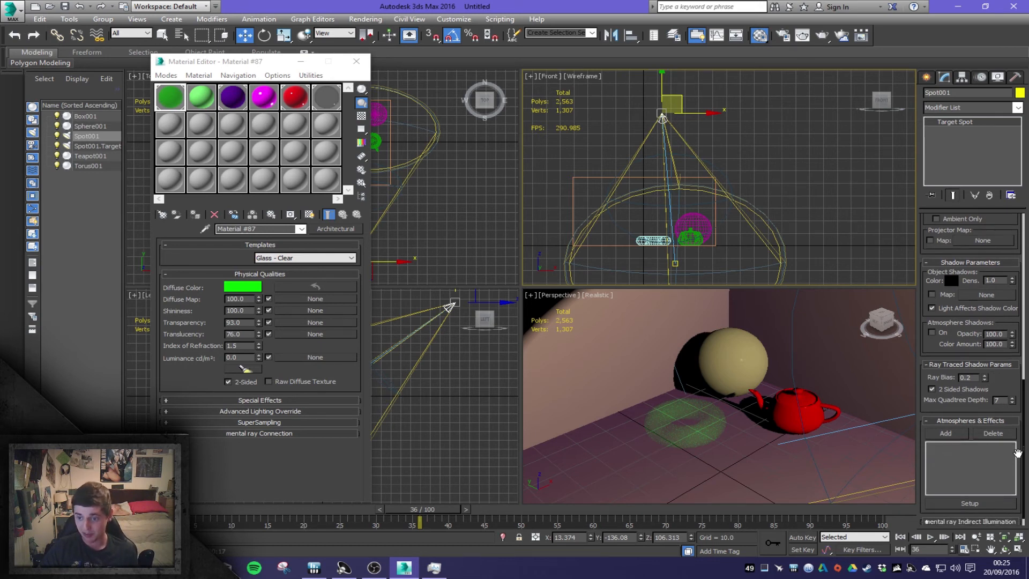
pyautogui.click(1002, 507)
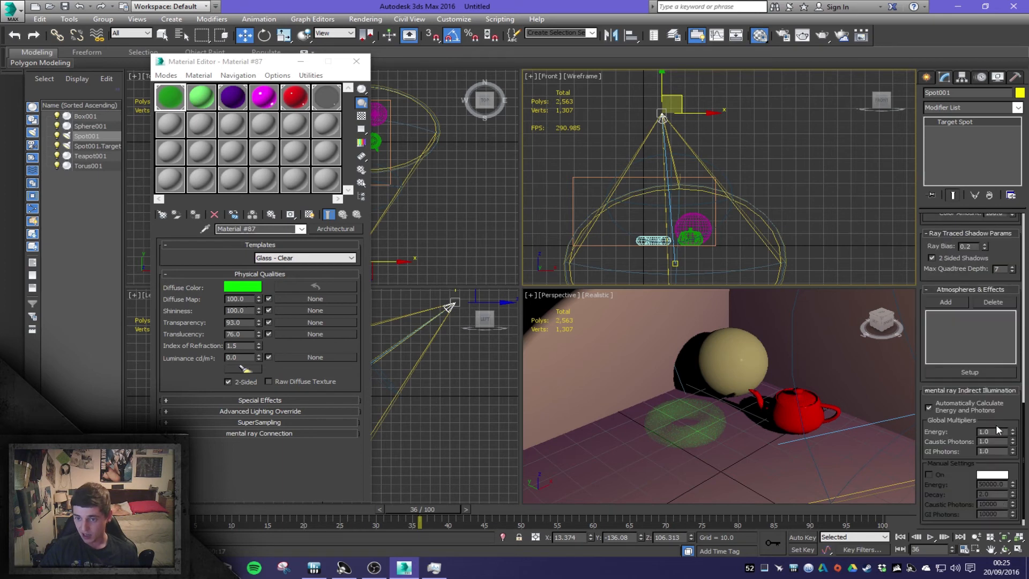
pyautogui.click(999, 392)
pyautogui.click(982, 410)
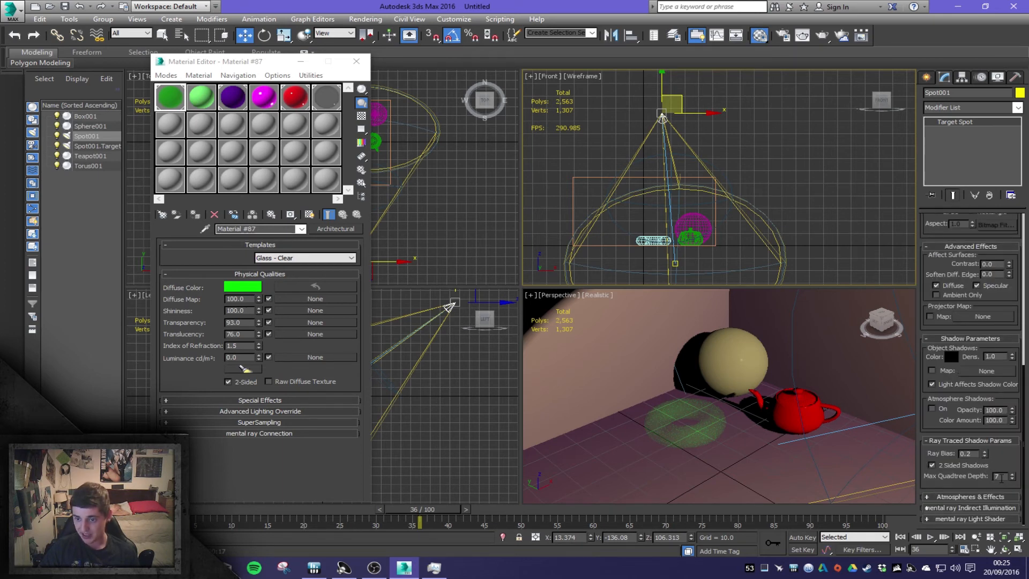
pyautogui.click(940, 407)
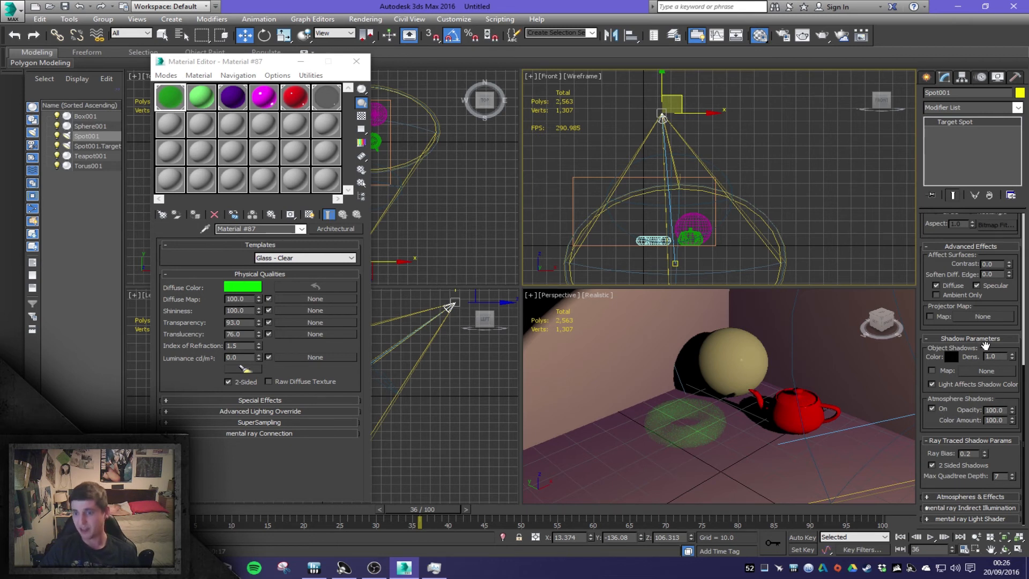
# Step: Collapse the spotlight's Shadow Parameters and Advanced Effects rollouts and return to its General Parameters
pyautogui.click(986, 339)
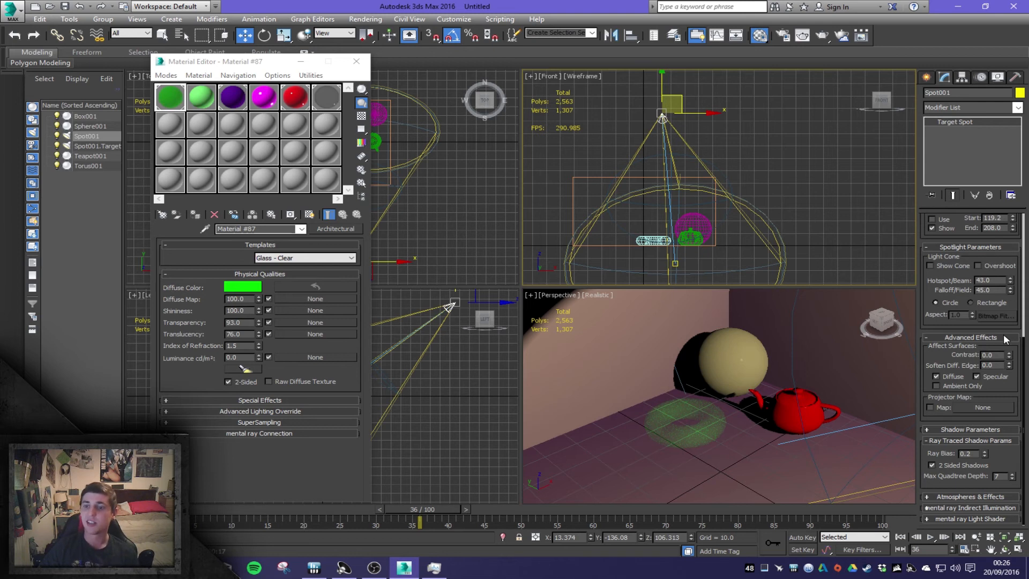
pyautogui.click(1005, 339)
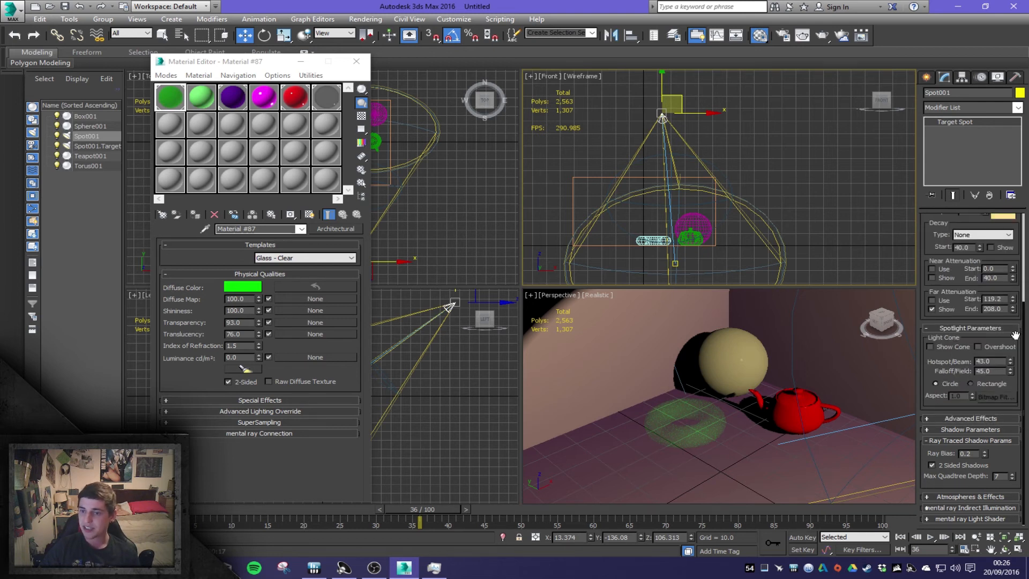
pyautogui.moveTo(1017, 335); pyautogui.dragTo(1018, 462)
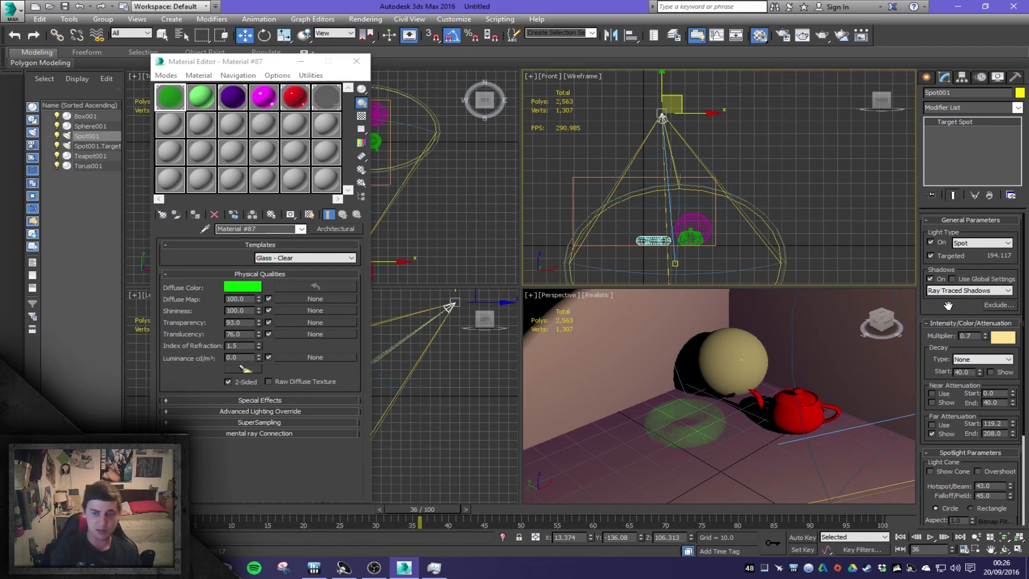
# Step: Create a physical camera matching the current perspective view
pyautogui.middleClick(830, 315)
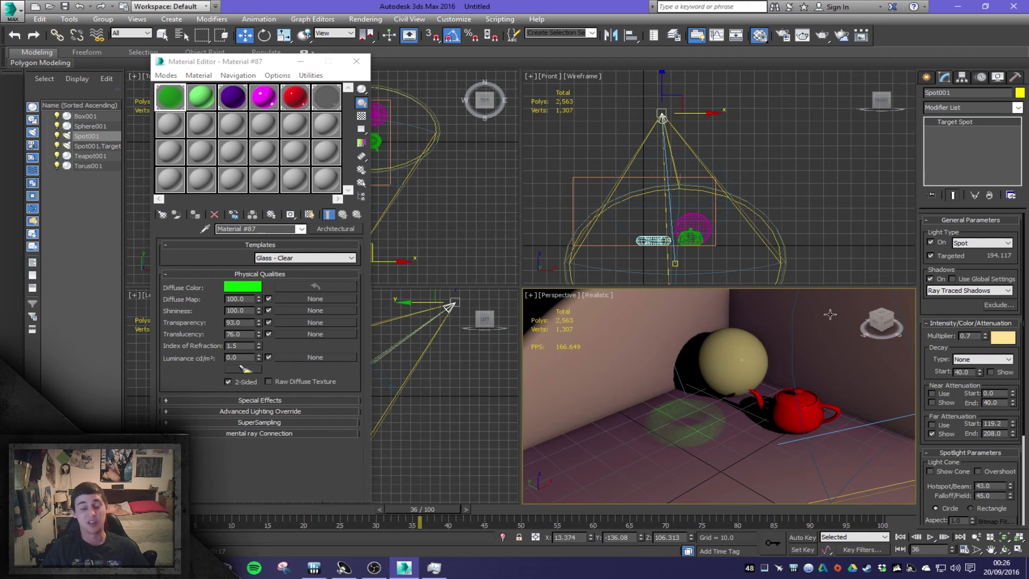
pyautogui.press('c')
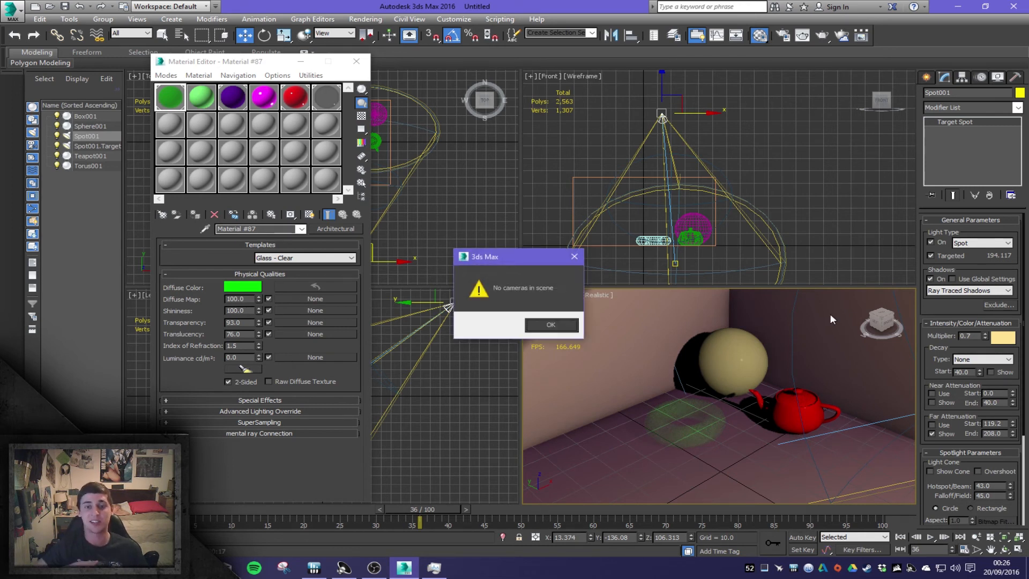
pyautogui.press('Return')
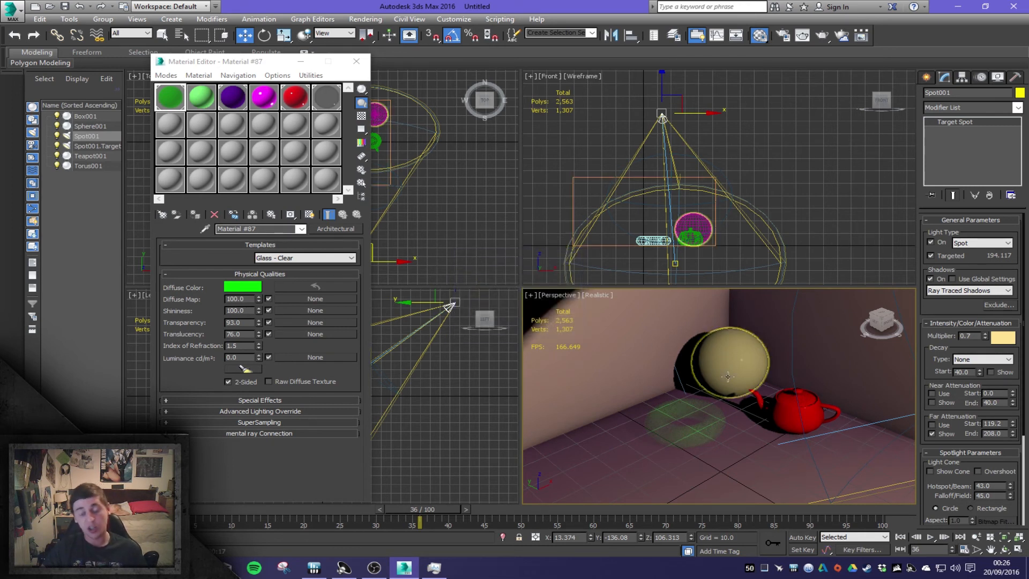
pyautogui.hotkey('ctrl', 'c')
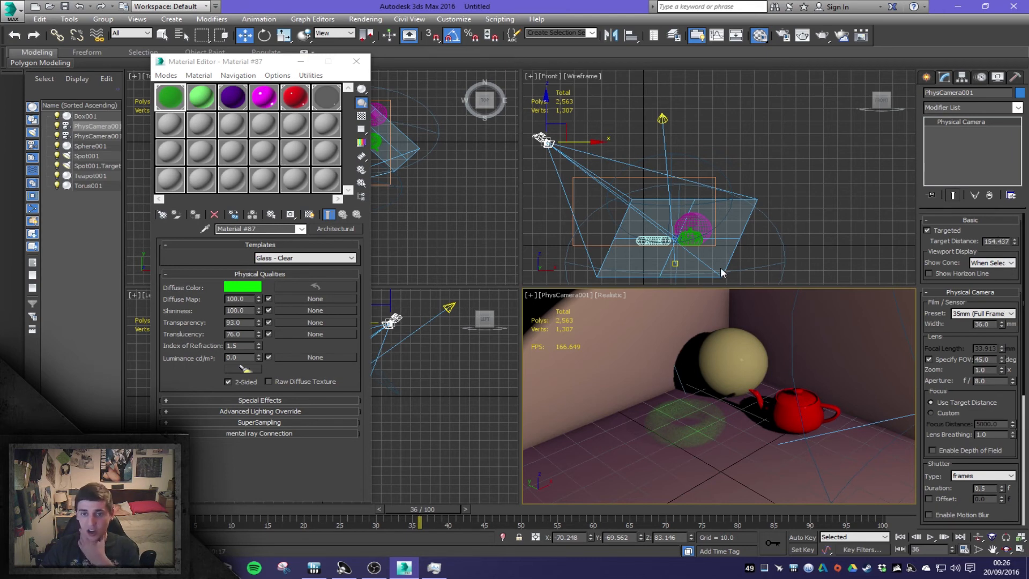
# Step: Close the Material Editor and pan the camera view slightly to reframe the torus, sphere and teapot
pyautogui.click(356, 61)
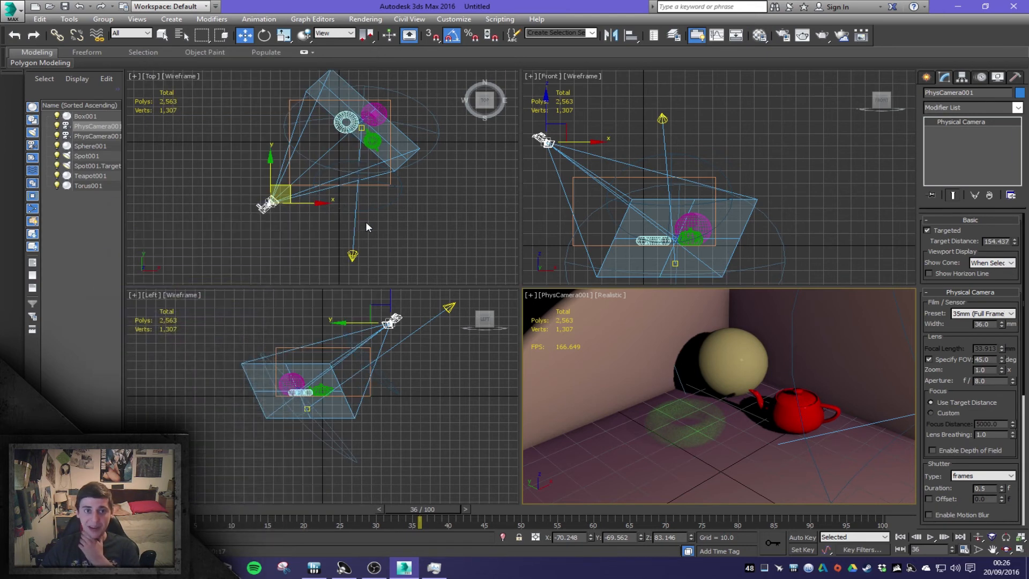
pyautogui.rightClick(384, 377)
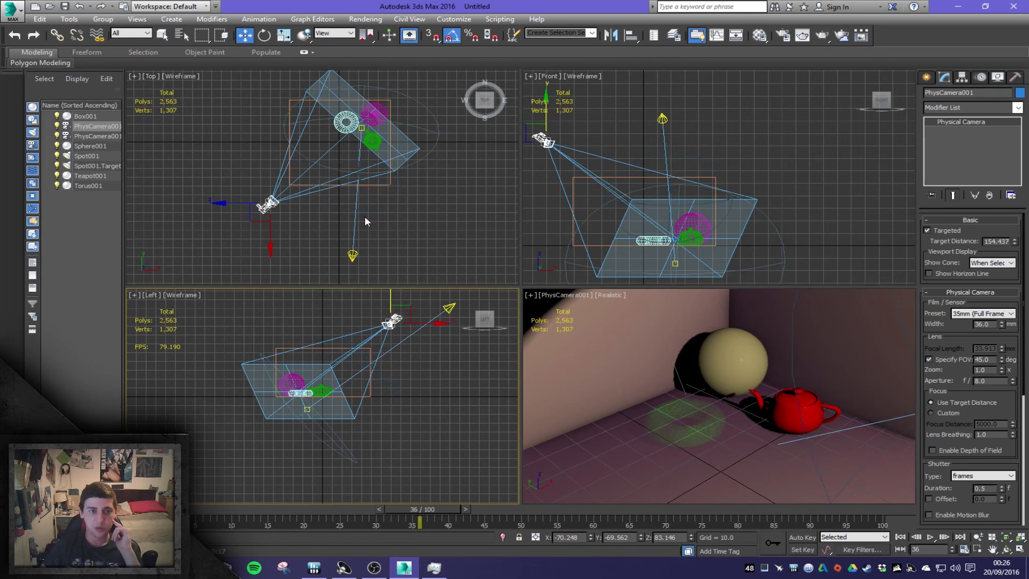
pyautogui.scroll(10, 366, 221)
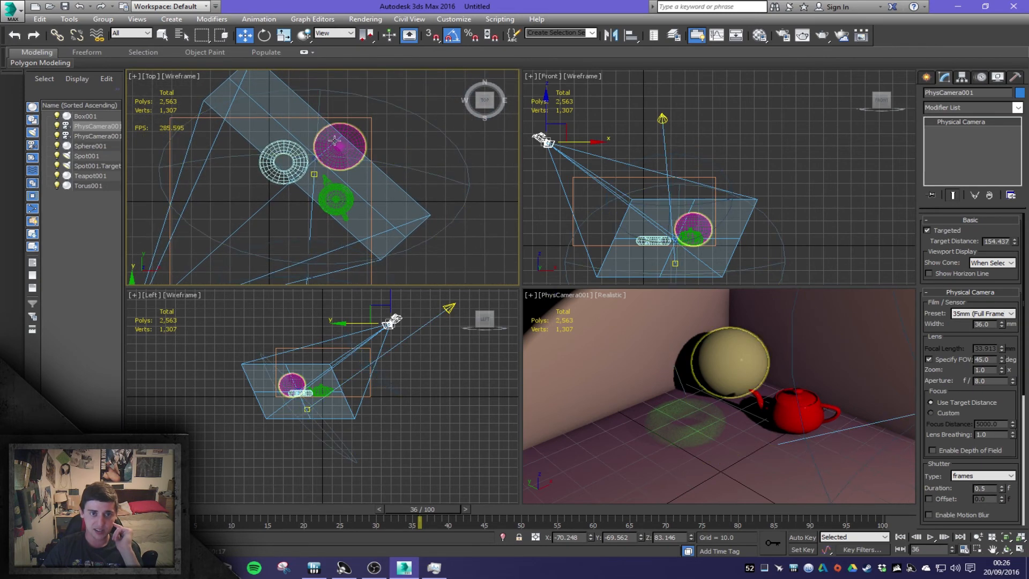
pyautogui.scroll(6, 715, 268)
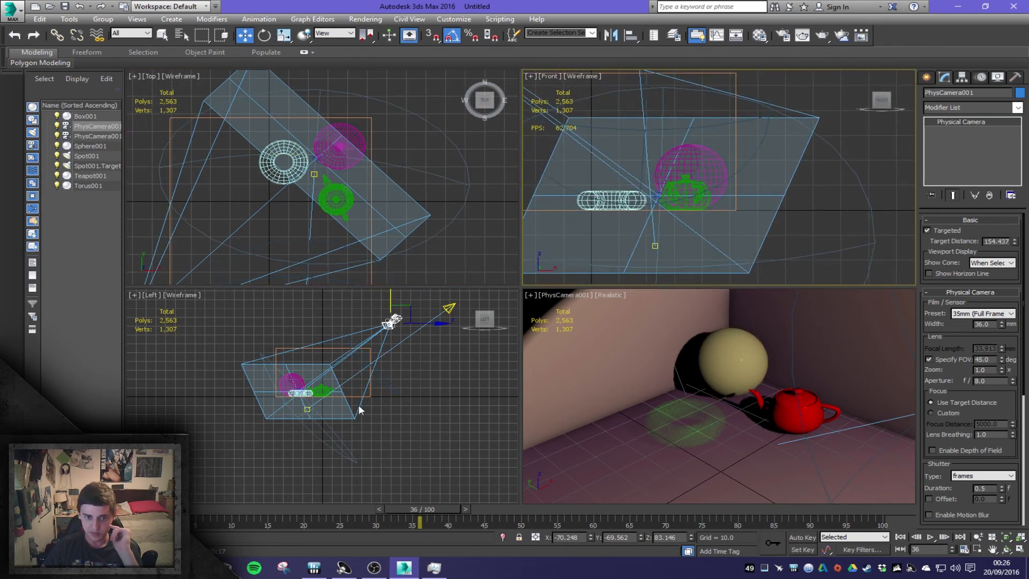
pyautogui.scroll(1, 698, 414)
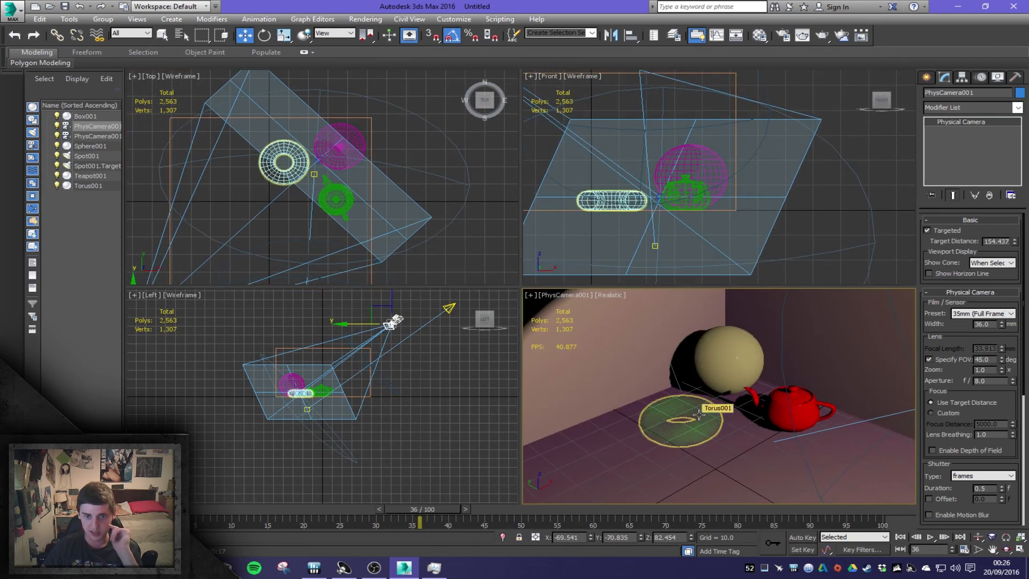
pyautogui.moveTo(698, 415); pyautogui.dragTo(680, 426, button='middle')
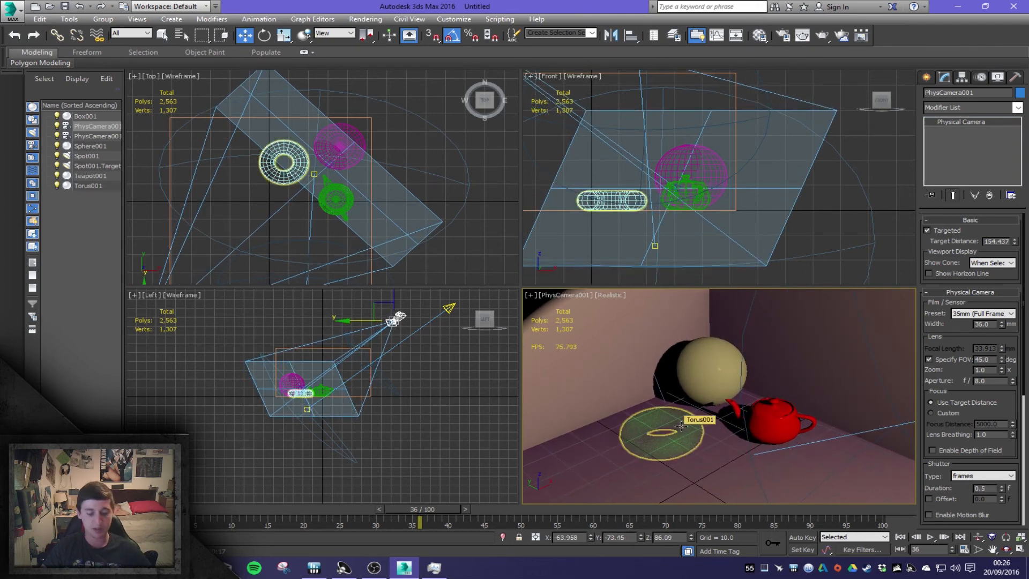
# Step: Switch the camera viewport to Perspective and orbit the view independently of the camera
pyautogui.click(568, 295)
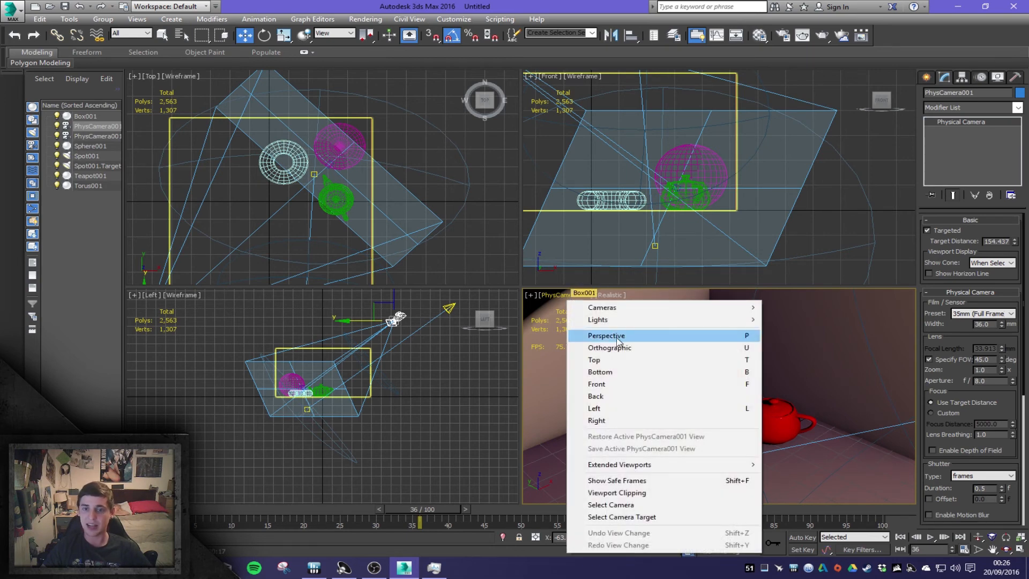
pyautogui.click(617, 336)
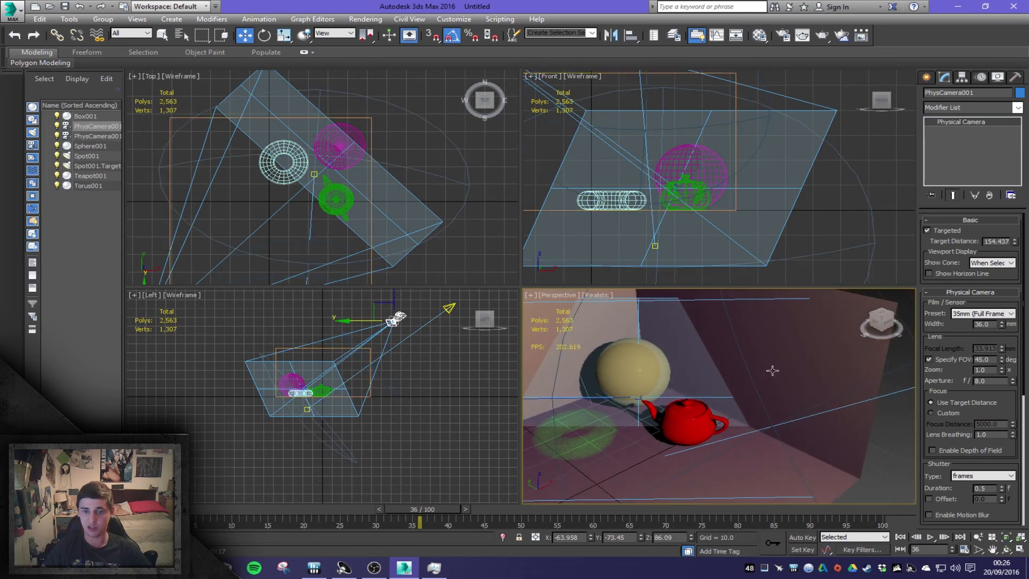
pyautogui.moveTo(875, 324); pyautogui.dragTo(803, 315)
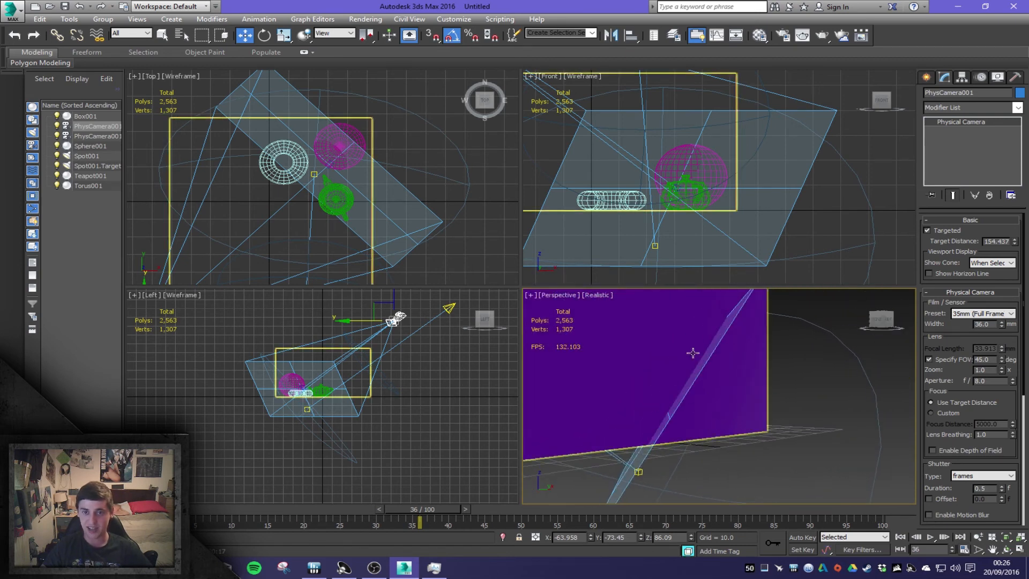
# Step: Move the camera's target in the front view to about X 20, Z 16, and return the Perspective viewport to the camera view
pyautogui.click(677, 188)
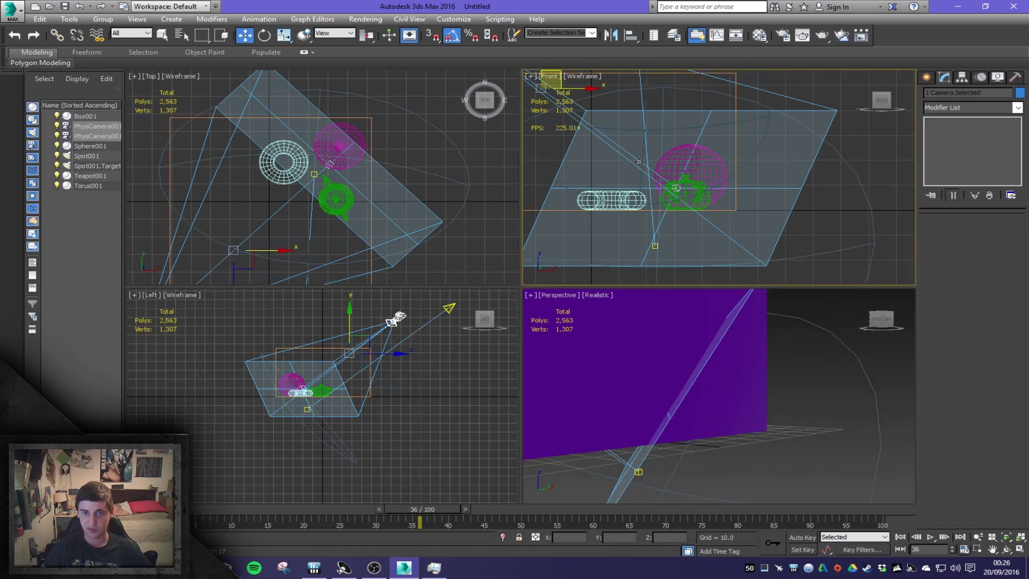
pyautogui.click(677, 189)
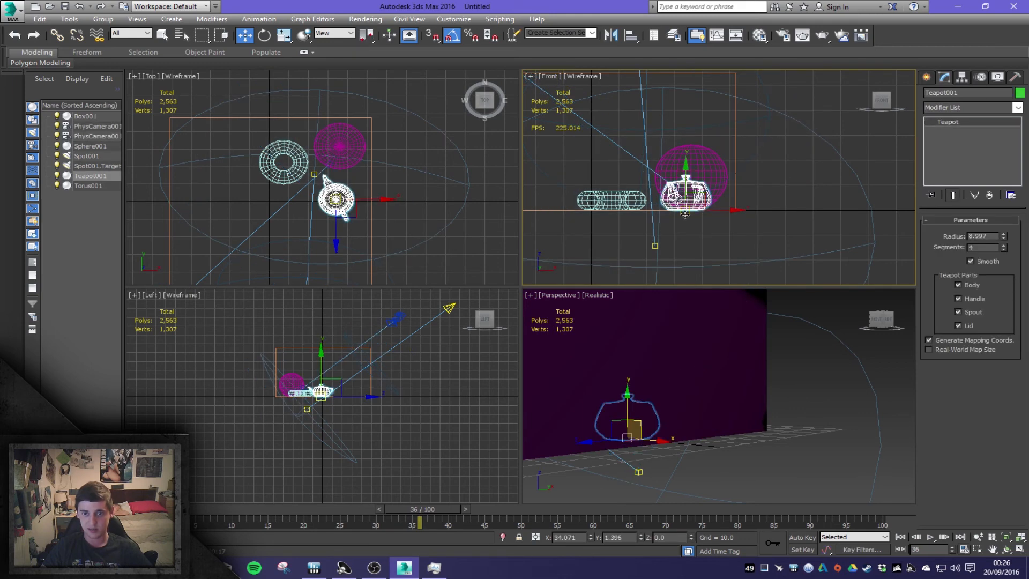
pyautogui.scroll(10, 684, 213)
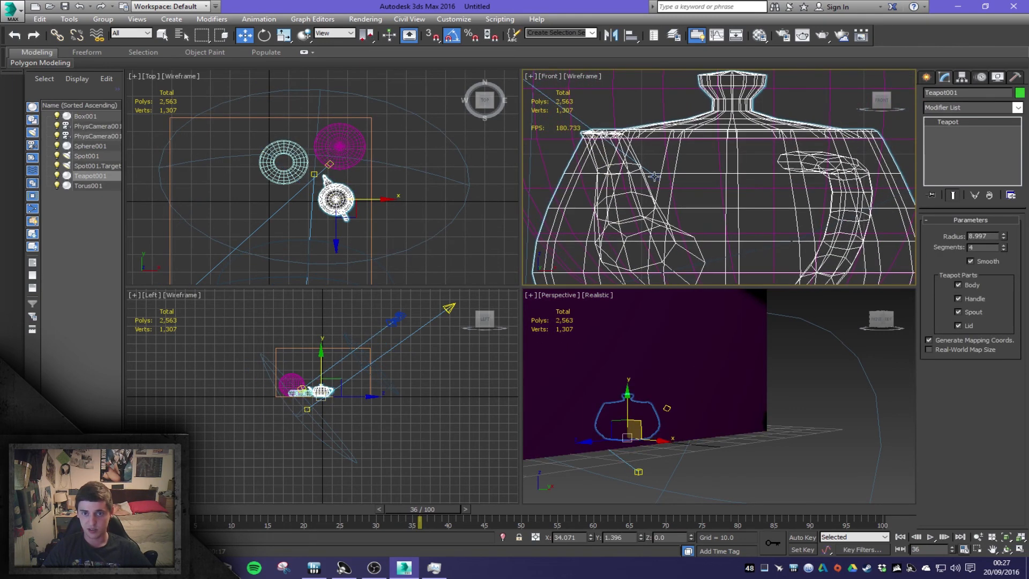
pyautogui.click(654, 177)
pyautogui.scroll(-10, 718, 249)
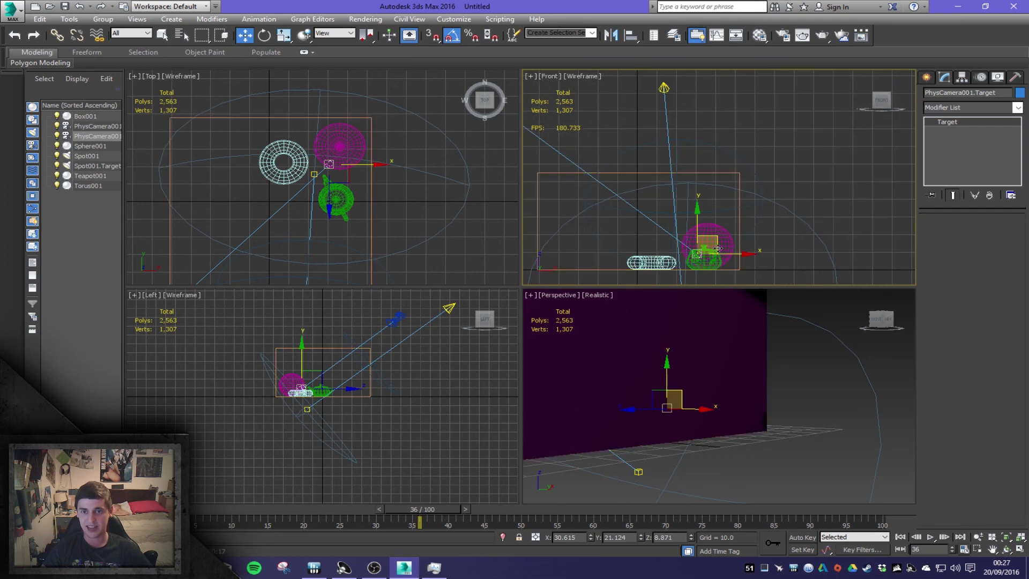
pyautogui.moveTo(716, 239); pyautogui.dragTo(695, 226)
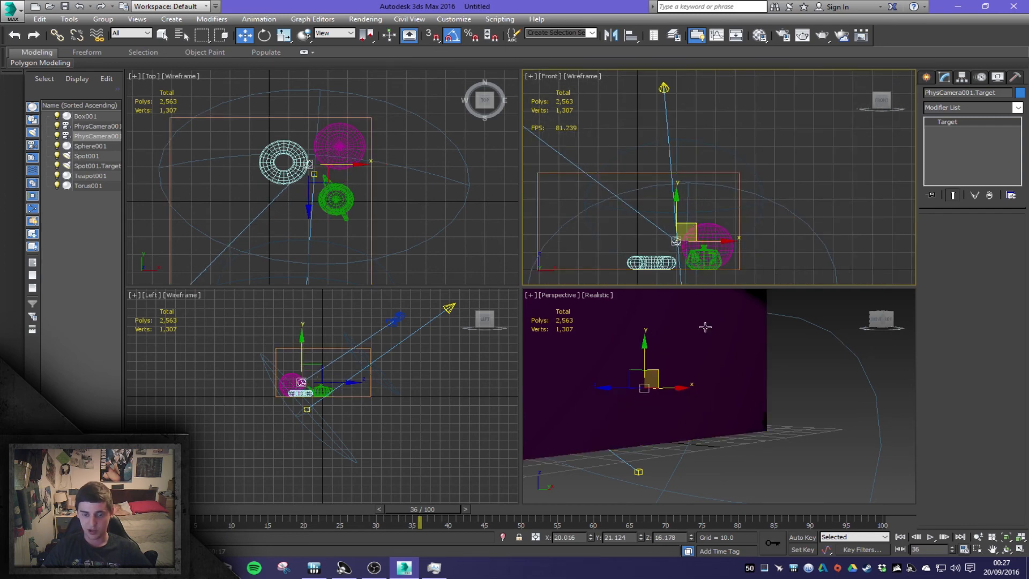
pyautogui.rightClick(714, 391)
pyautogui.press('c')
# Step: Re-aim the camera by moving its target in the front and top views to about X 16, Y 7, Z 12, between torus and teapot
pyautogui.rightClick(710, 241)
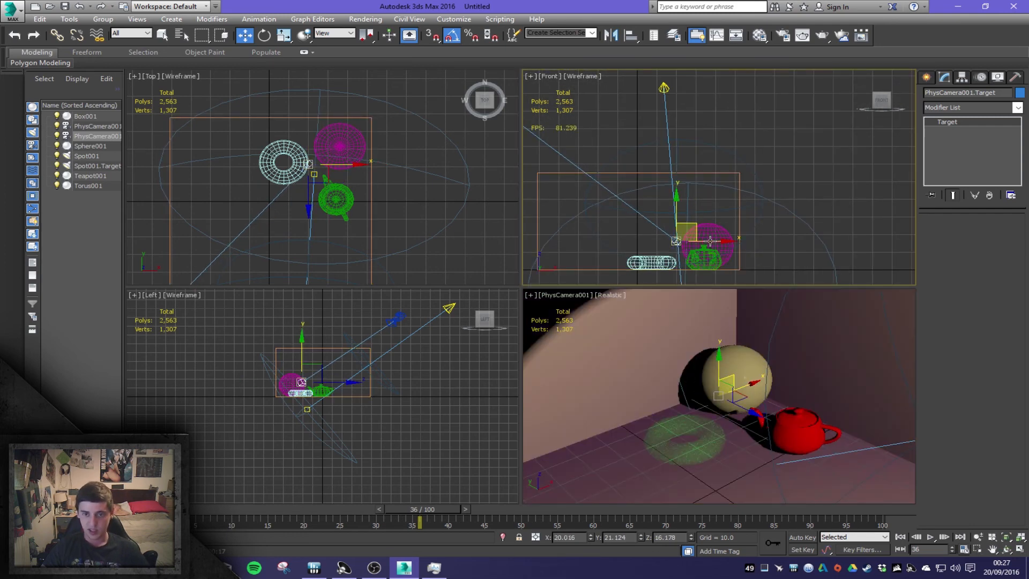
pyautogui.moveTo(692, 227); pyautogui.dragTo(686, 234)
pyautogui.click(290, 182)
pyautogui.moveTo(318, 155); pyautogui.dragTo(320, 175)
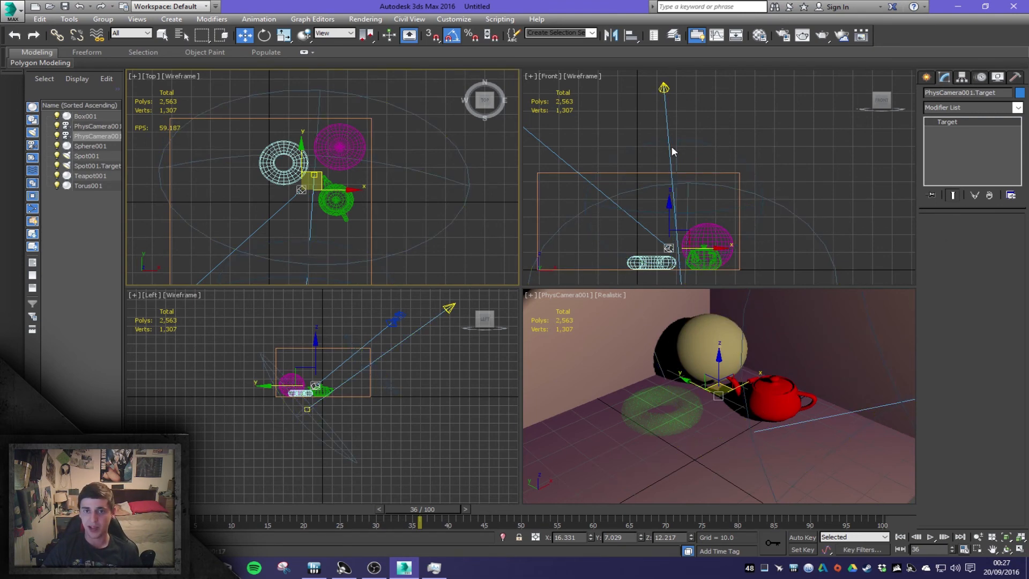
# Step: Select the physical camera in the front view, keep its 35mm (Full Frame) film preset and enable depth of field
pyautogui.click(568, 163)
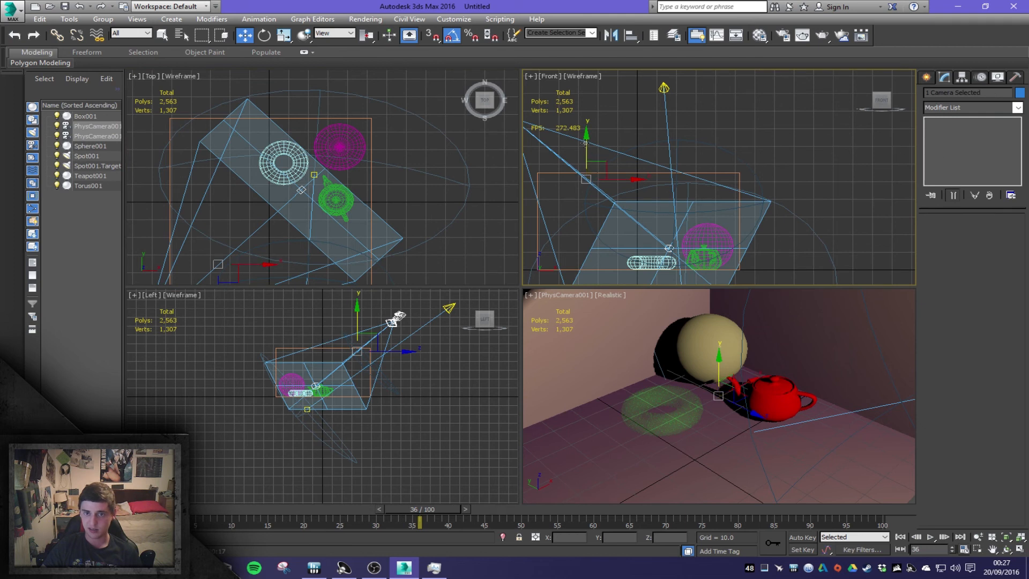
pyautogui.moveTo(589, 143); pyautogui.dragTo(670, 177, button='middle')
pyautogui.click(590, 148)
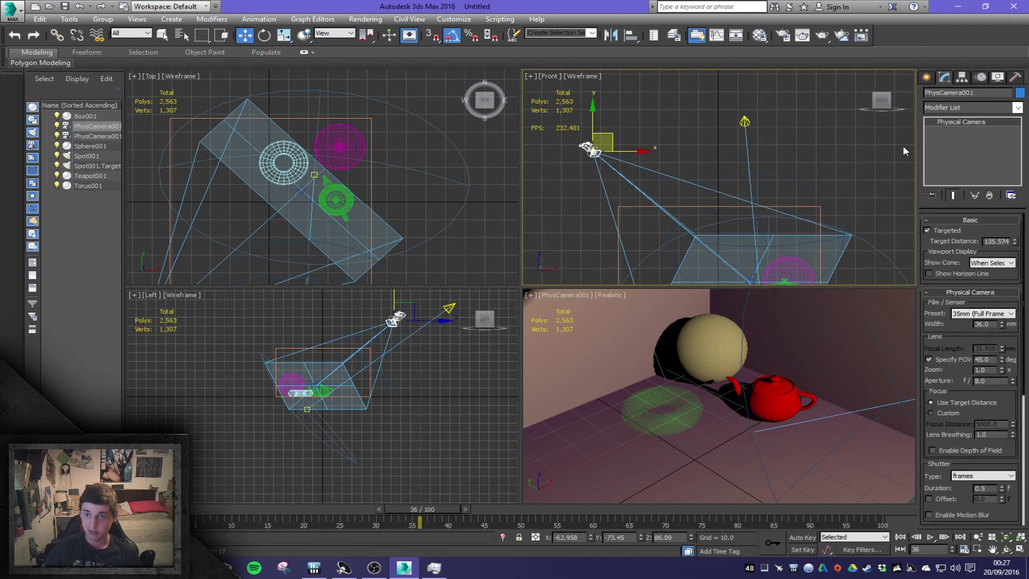
pyautogui.click(982, 313)
pyautogui.click(975, 323)
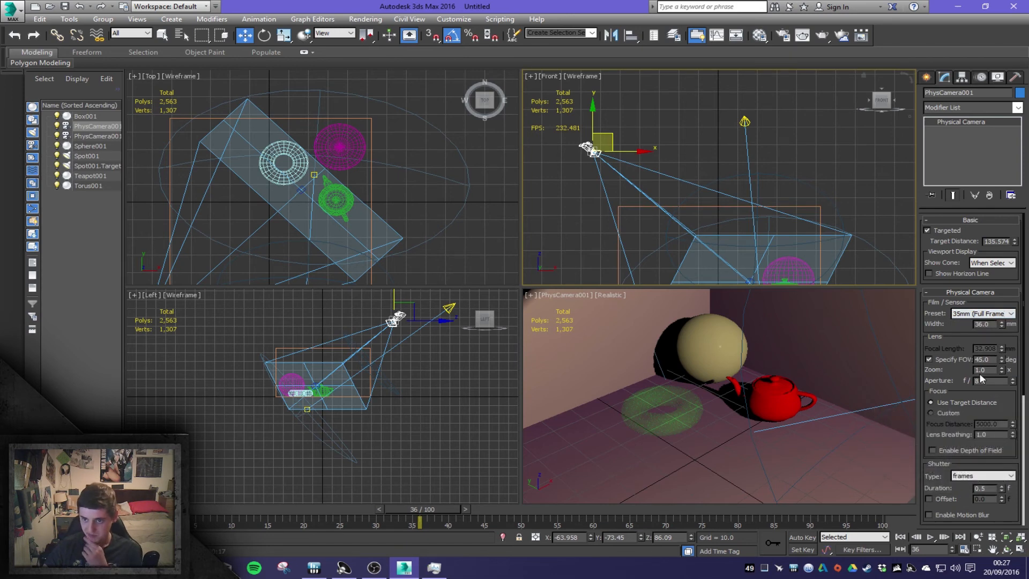
pyautogui.moveTo(1005, 409)
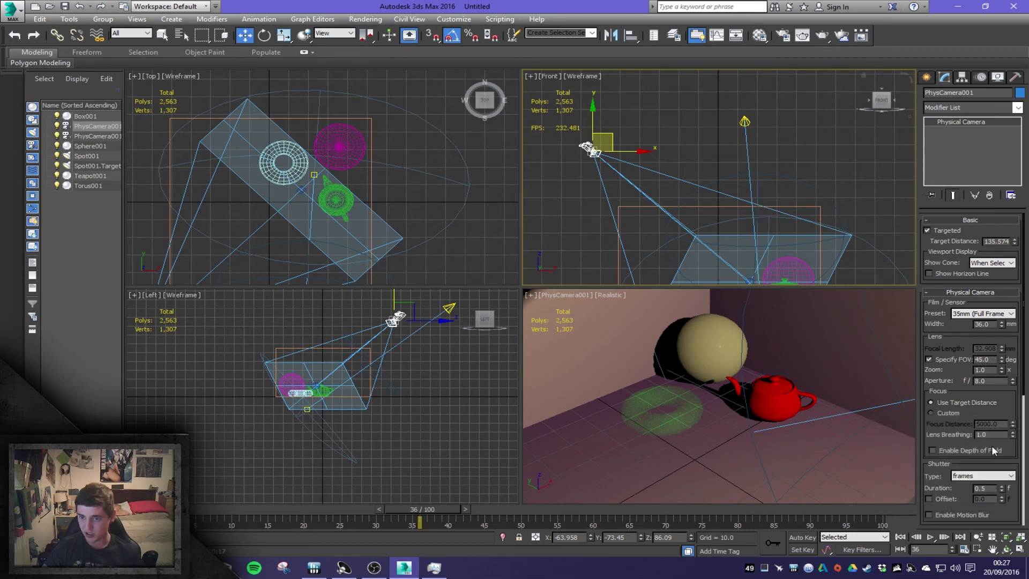
pyautogui.click(963, 451)
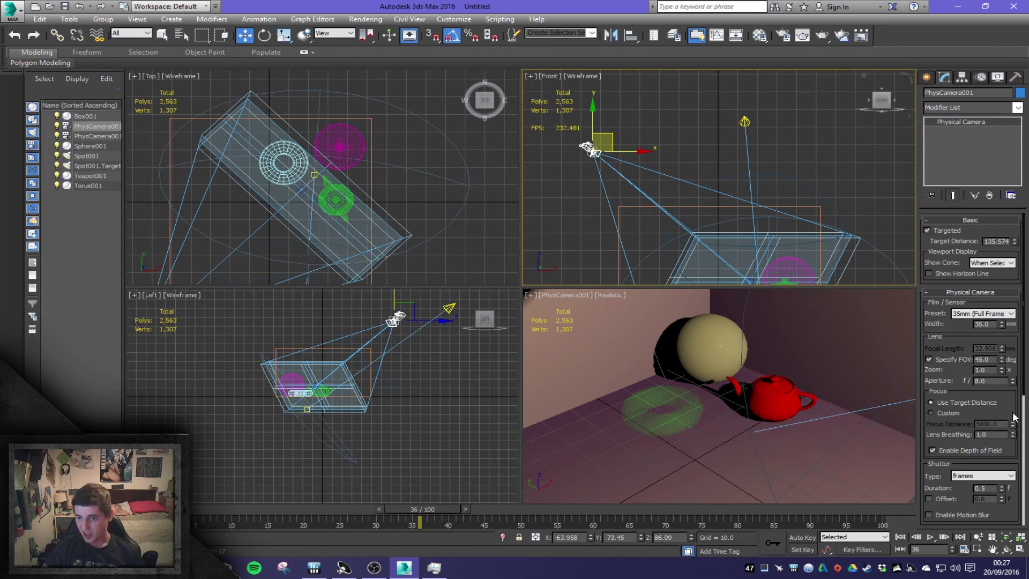
# Step: Review the camera's Exposure, Bokeh (Depth of Field) and Miscellaneous settings without changing them
pyautogui.moveTo(1003, 408); pyautogui.dragTo(1000, 289)
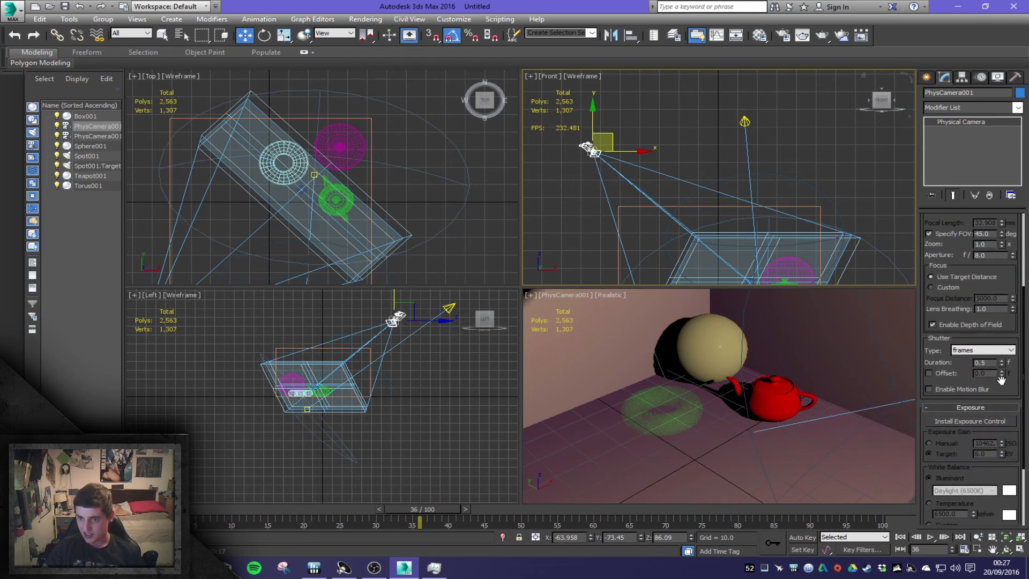
pyautogui.moveTo(1008, 395); pyautogui.dragTo(1007, 315)
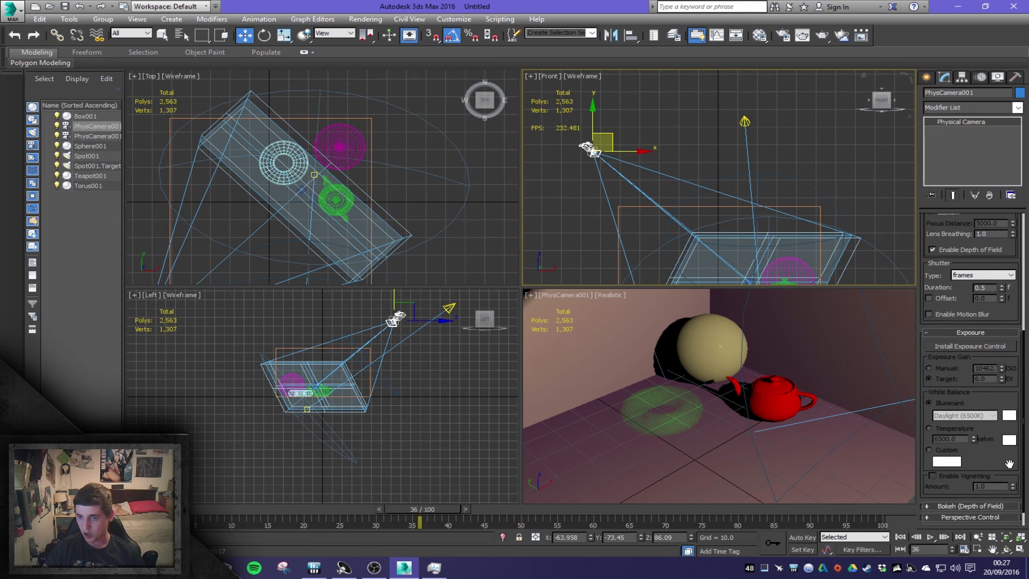
pyautogui.moveTo(1011, 458); pyautogui.dragTo(1008, 403)
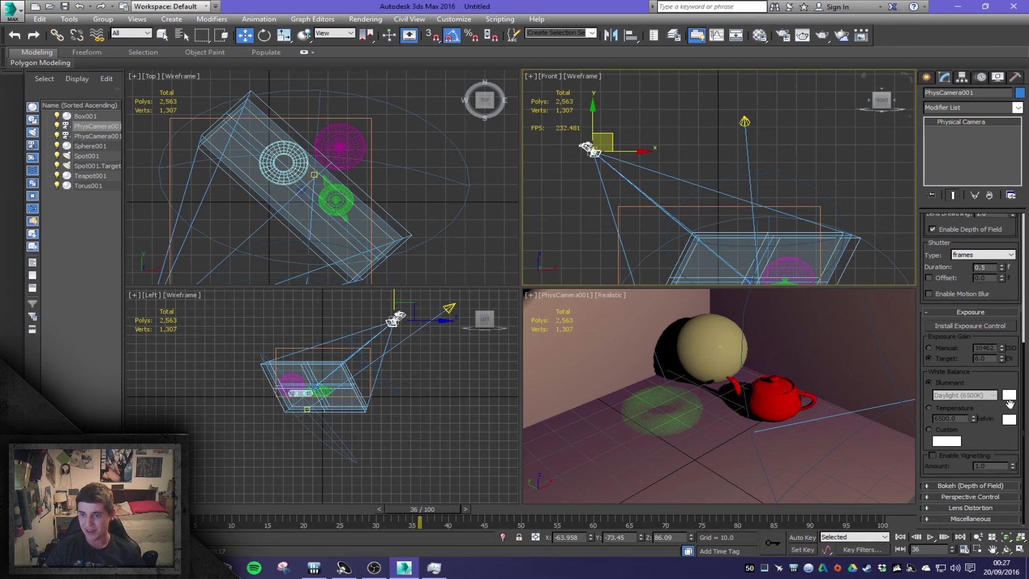
pyautogui.click(993, 486)
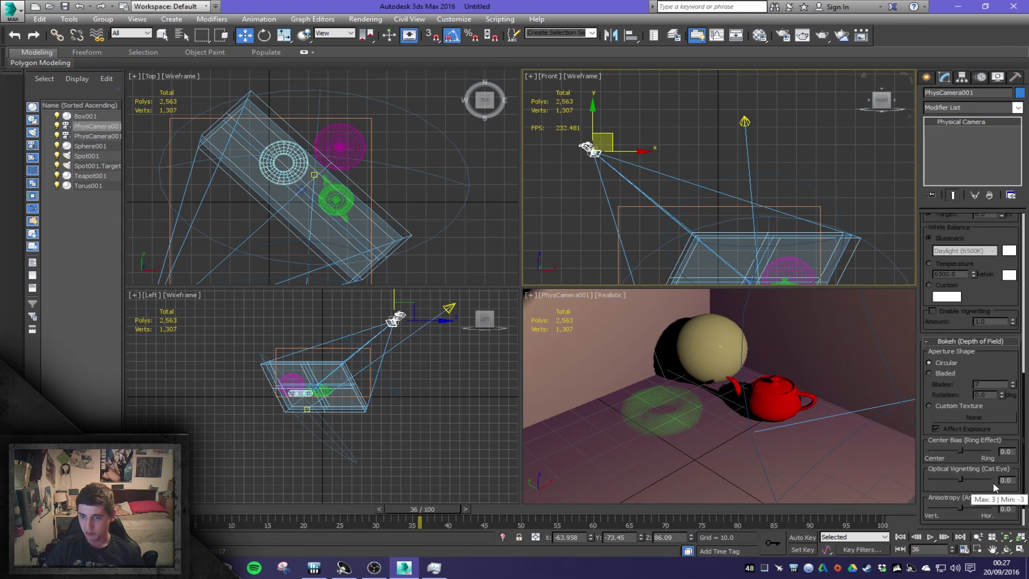
pyautogui.click(989, 342)
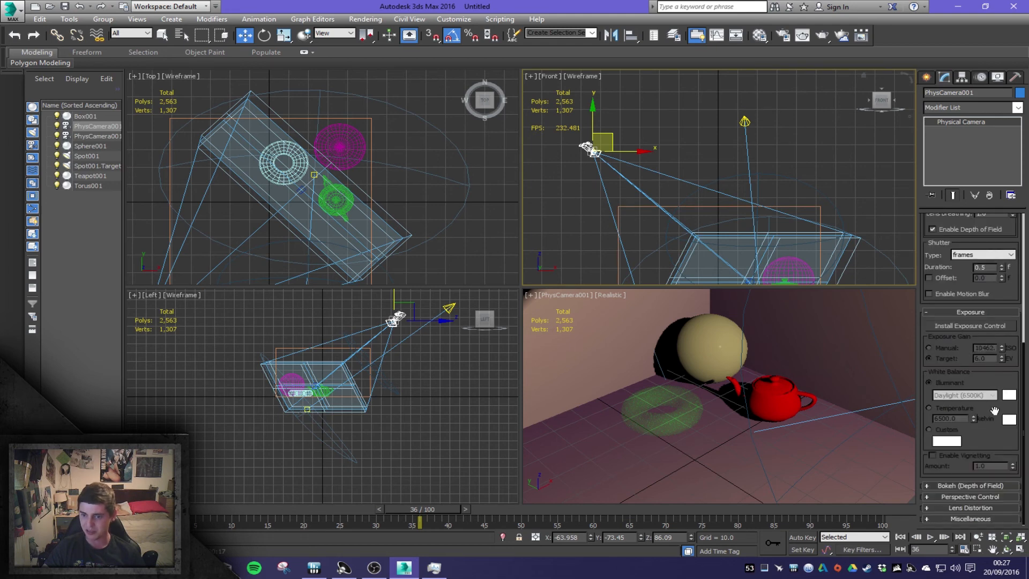
pyautogui.click(988, 517)
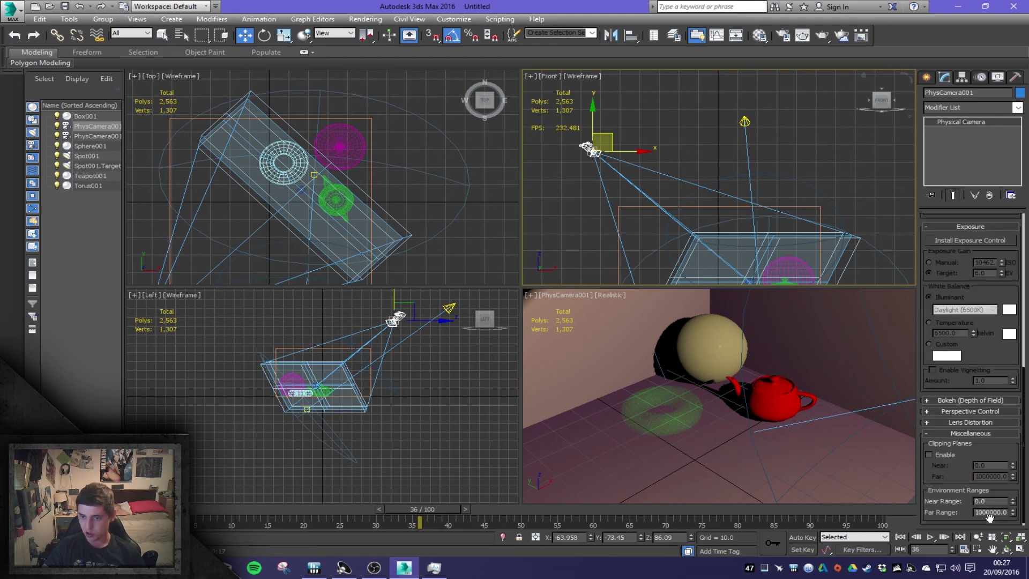
pyautogui.click(969, 433)
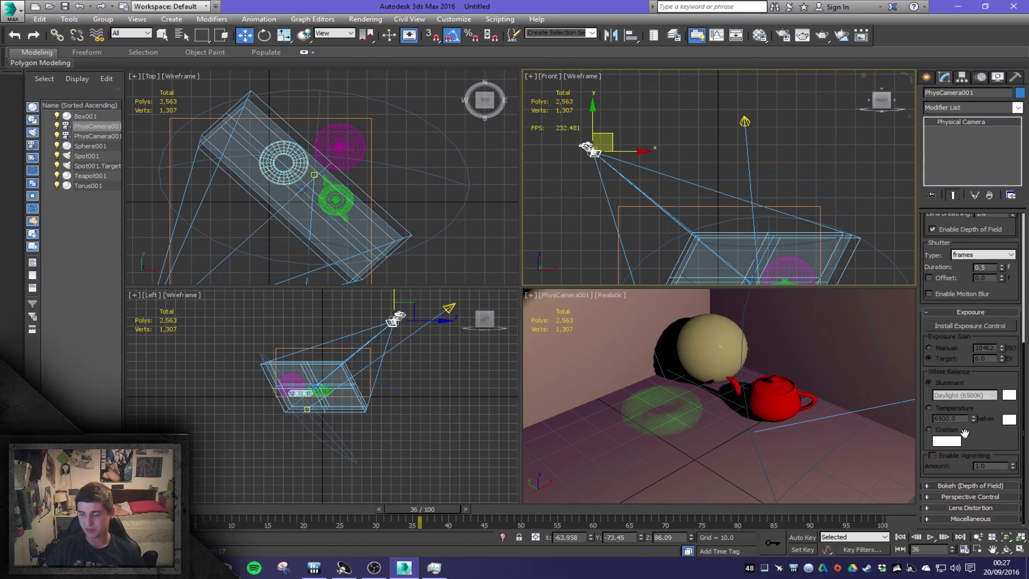
# Step: Render the physical camera's view with depth of field enabled
pyautogui.rightClick(856, 345)
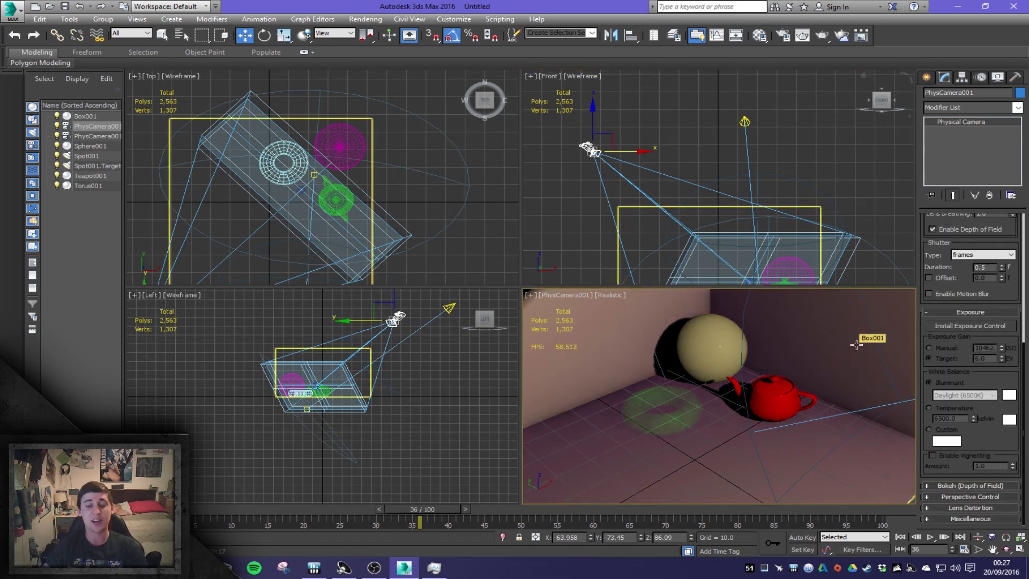
pyautogui.hotkey('shift', 'q')
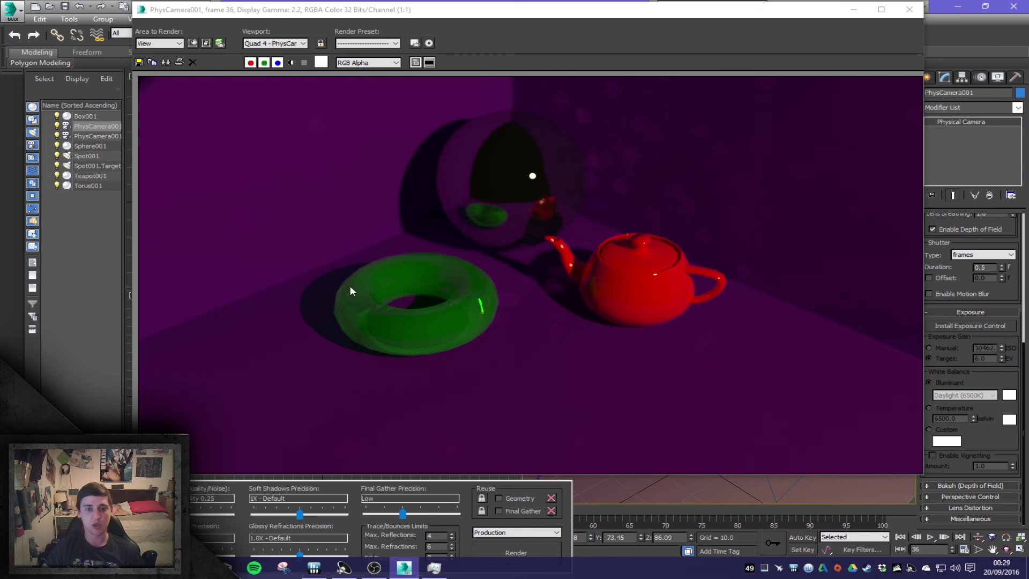
# Step: Examine the green glass torus in the rendered frame at several magnifications, then return the frame to 1:1
pyautogui.scroll(2, 443, 335)
pyautogui.scroll(-3, 409, 317)
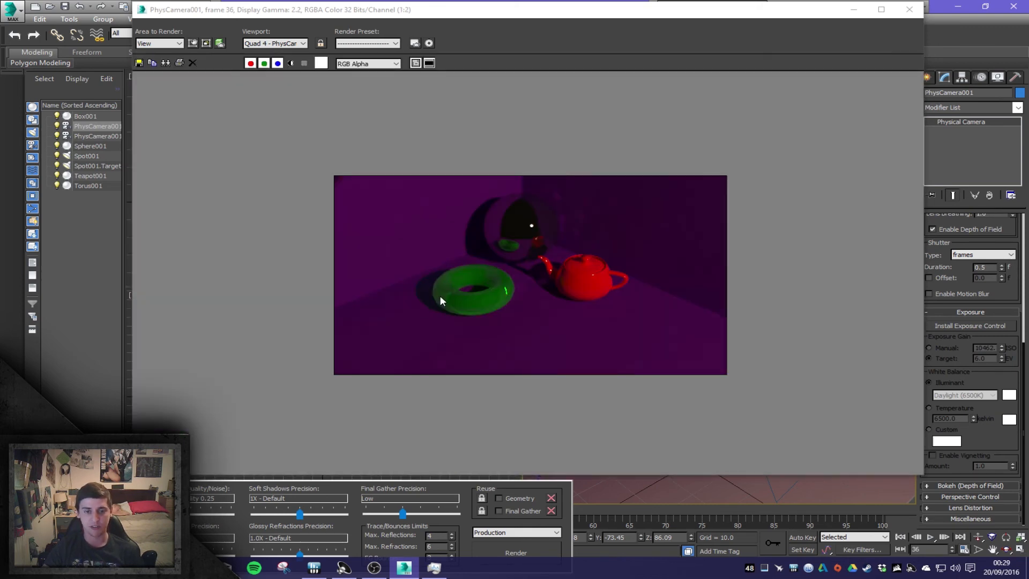
pyautogui.scroll(2, 438, 289)
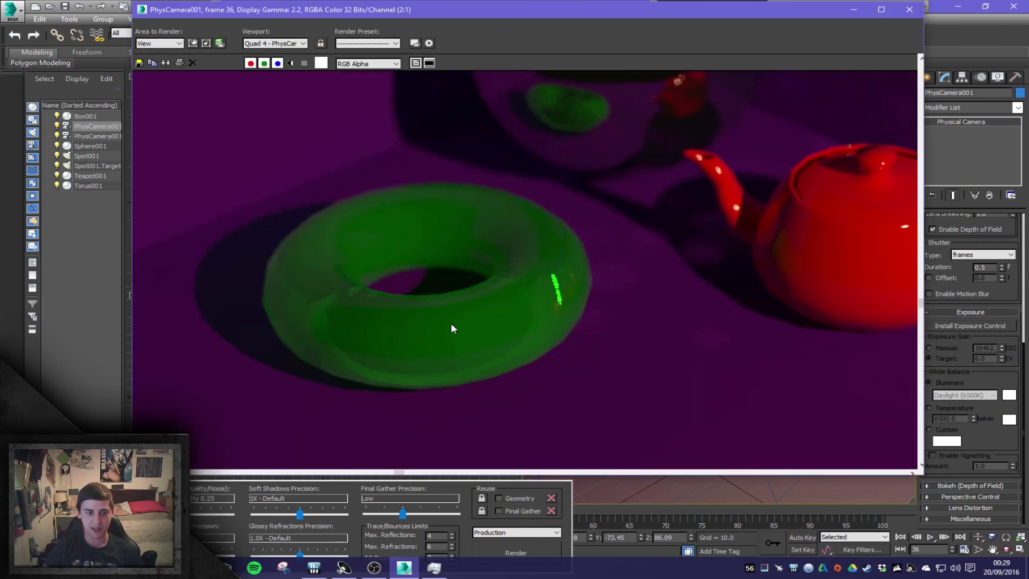
pyautogui.scroll(1, 403, 318)
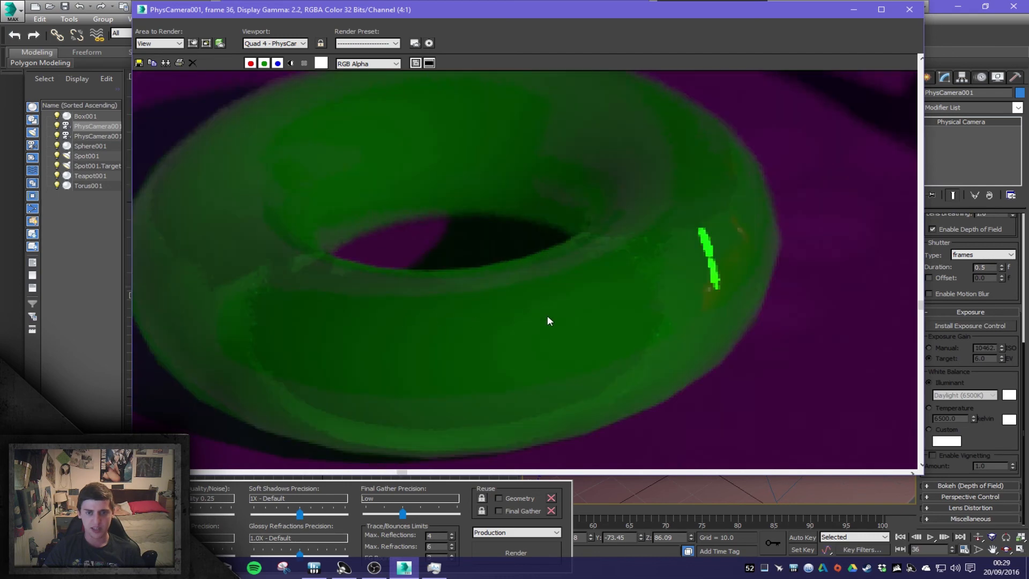
pyautogui.scroll(-3, 551, 315)
pyautogui.scroll(2, 475, 321)
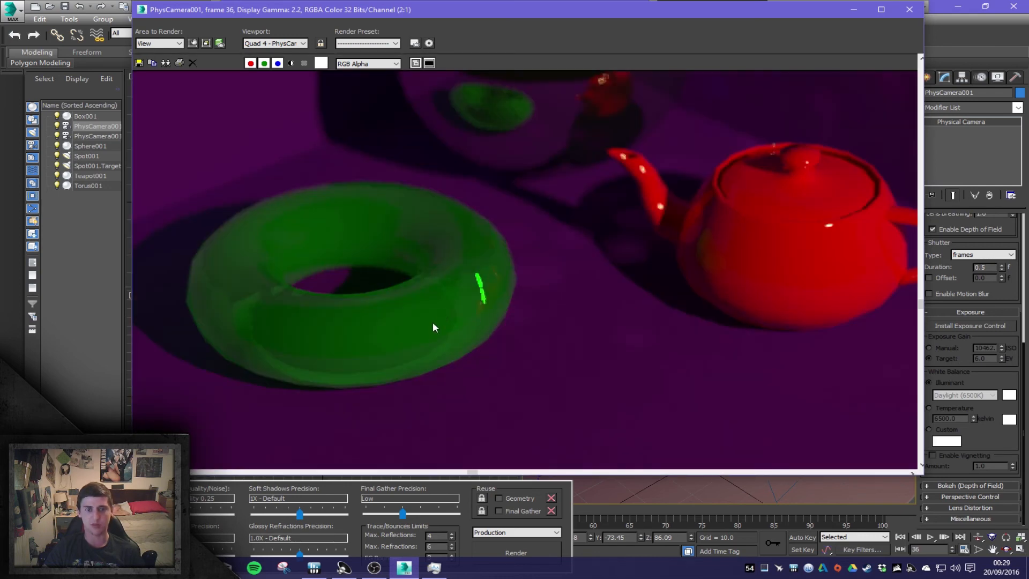
pyautogui.scroll(1, 472, 305)
pyautogui.scroll(-3, 498, 281)
pyautogui.scroll(1, 529, 320)
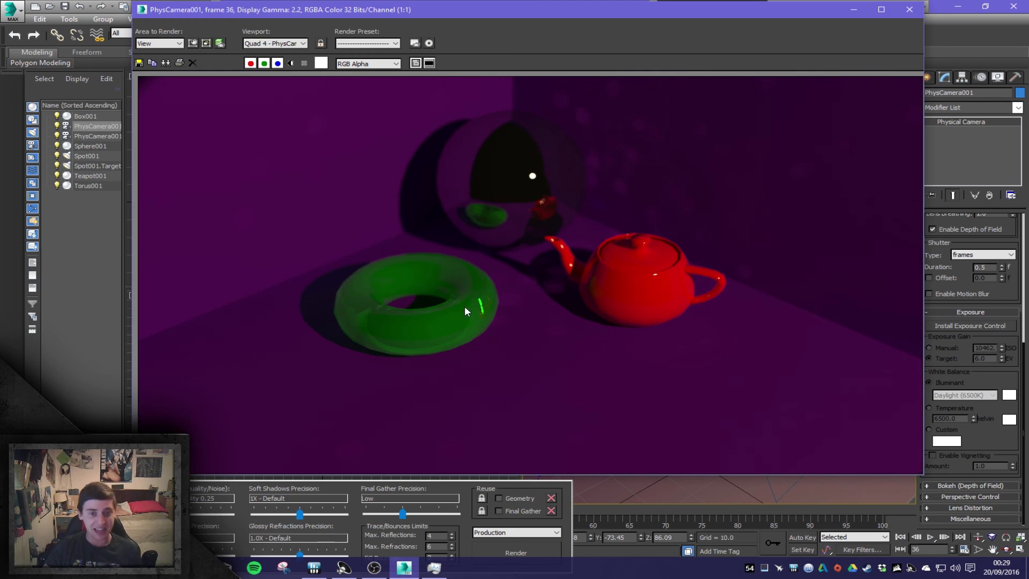
# Step: Inspect the torus and teapot in the depth-of-field render at different magnifications, then close the rendered frame
pyautogui.scroll(6, 464, 306)
pyautogui.scroll(-3, 485, 314)
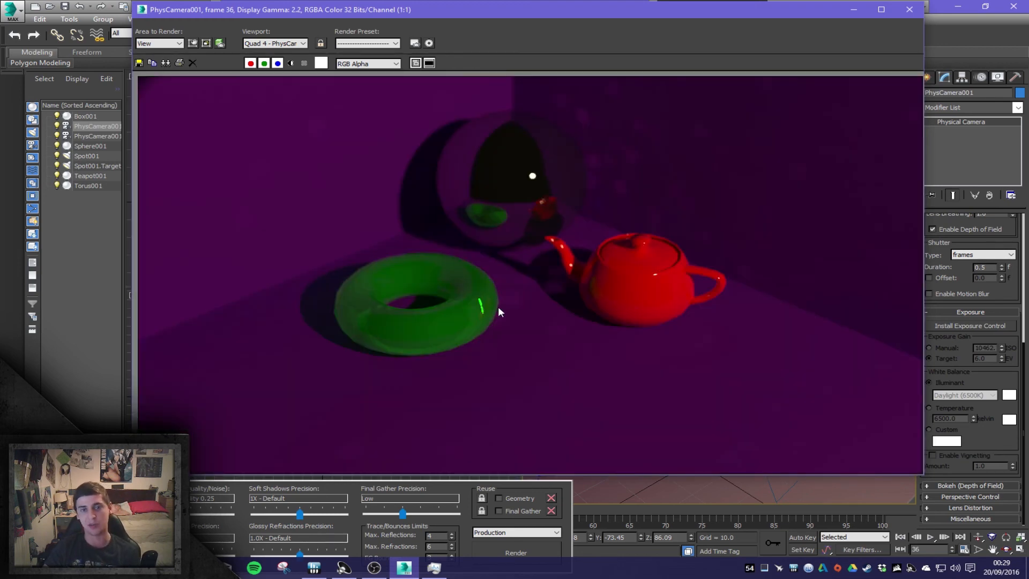
pyautogui.scroll(-1, 526, 298)
pyautogui.scroll(1, 526, 298)
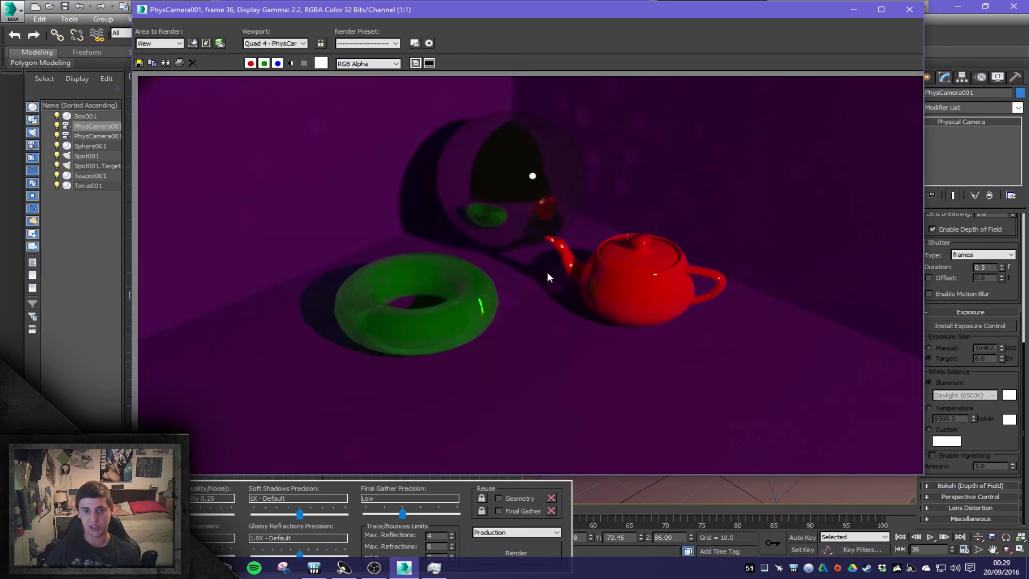
pyautogui.scroll(-1, 571, 281)
pyautogui.scroll(1, 573, 273)
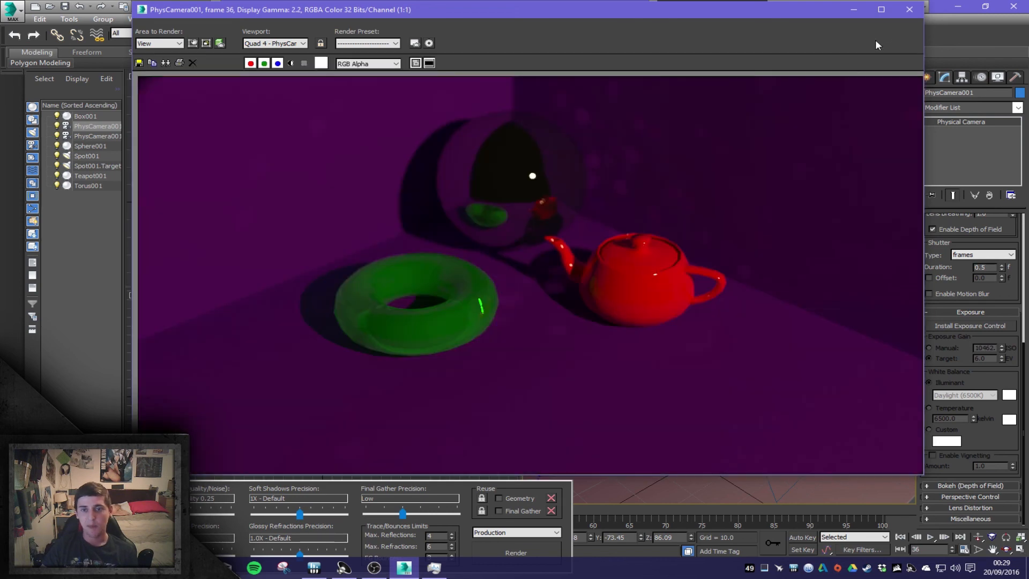
pyautogui.click(911, 14)
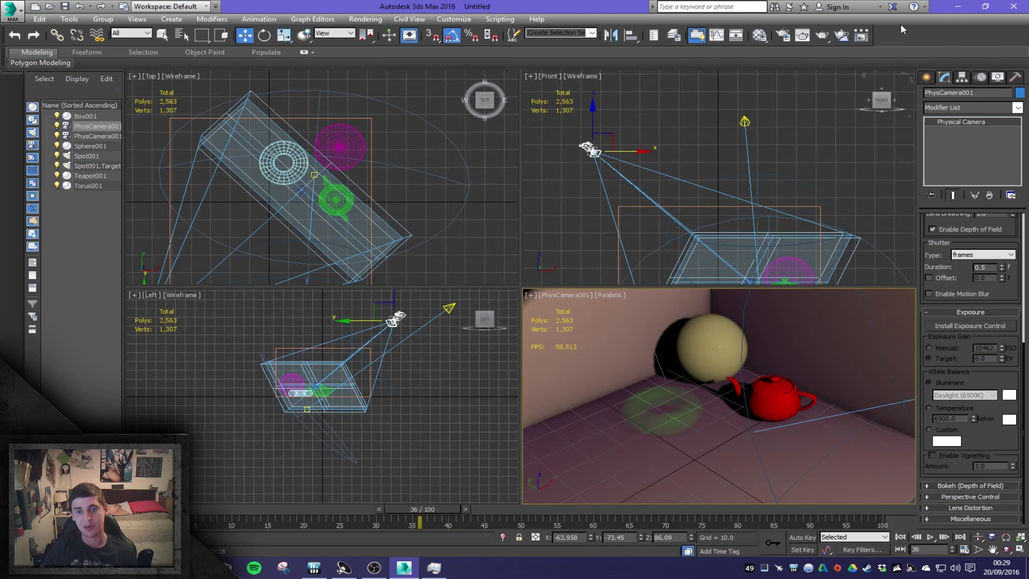
# Step: Select the teapot and change its red Architectural material's template to Stone
pyautogui.click(786, 408)
pyautogui.press('m')
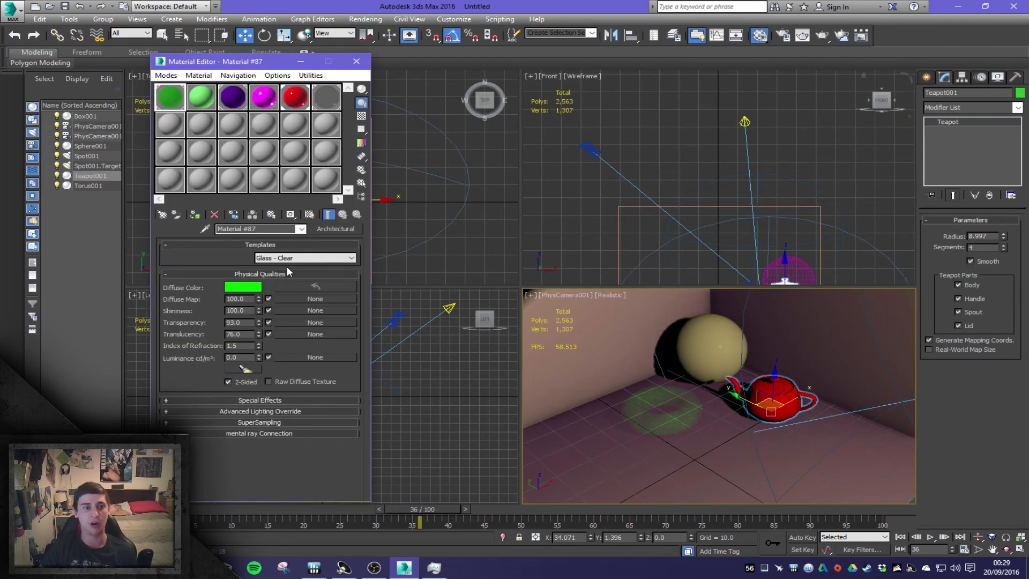
pyautogui.click(295, 97)
pyautogui.click(302, 258)
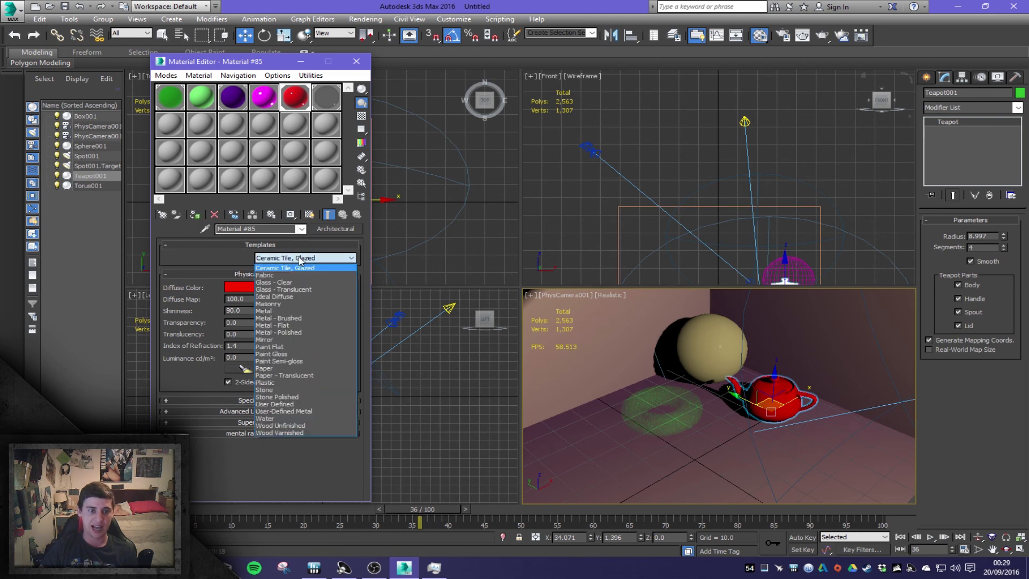
pyautogui.click(282, 390)
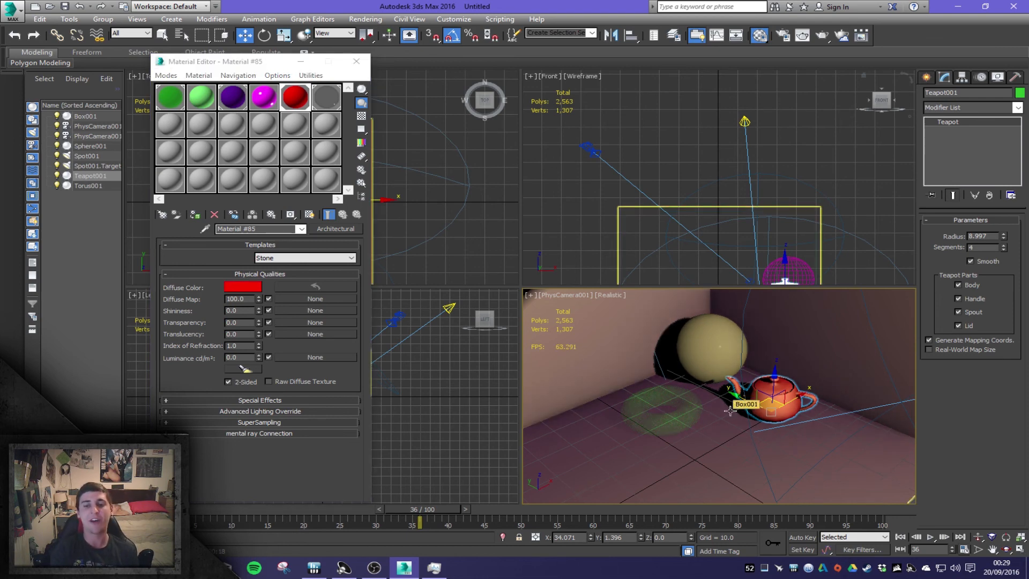
# Step: Render the physical camera view with the stone teapot, inspect the frame up close and close it
pyautogui.hotkey('shift', 'q')
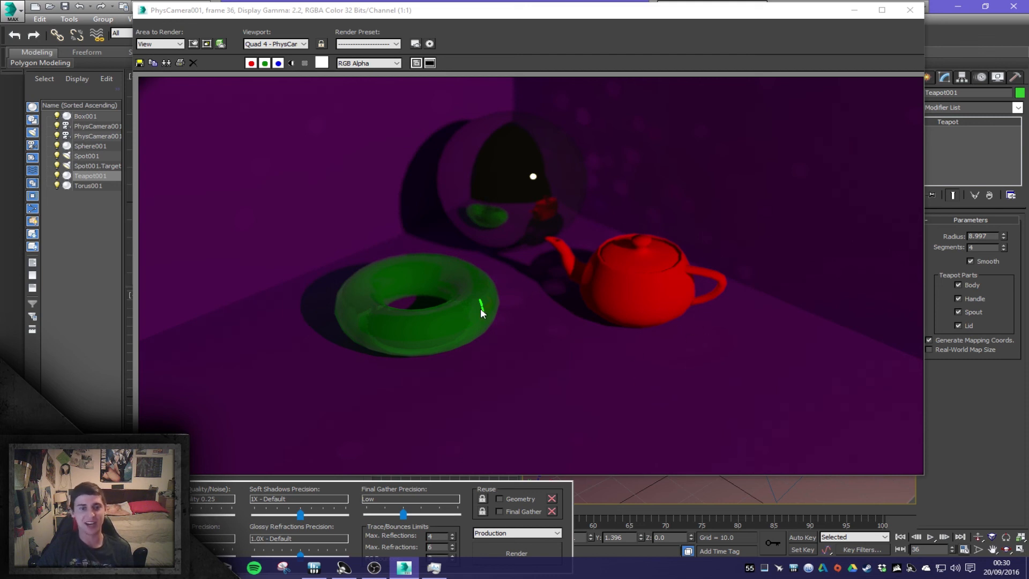
pyautogui.scroll(1, 378, 340)
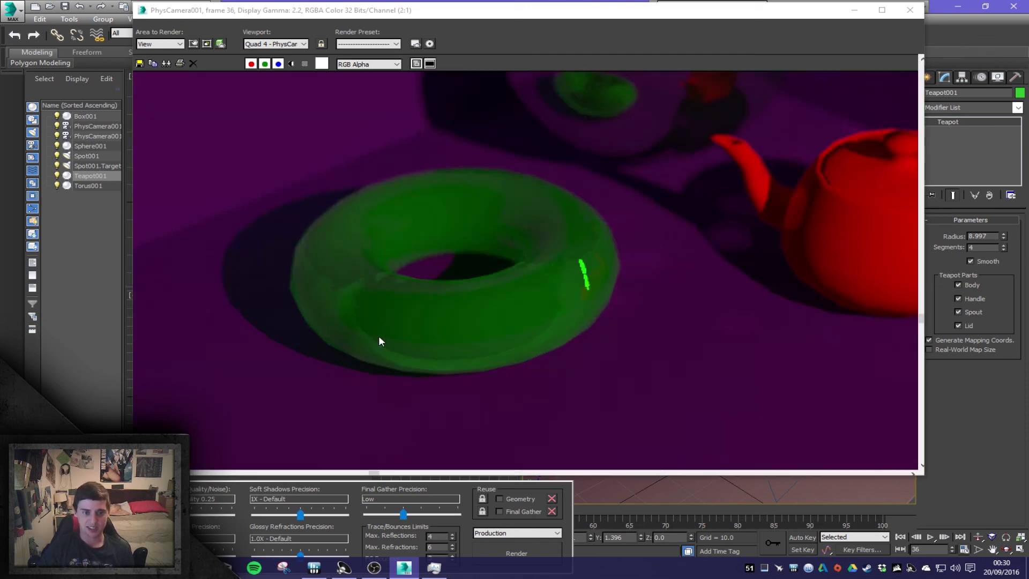
pyautogui.scroll(1, 528, 332)
pyautogui.scroll(-3, 579, 328)
pyautogui.scroll(1, 561, 317)
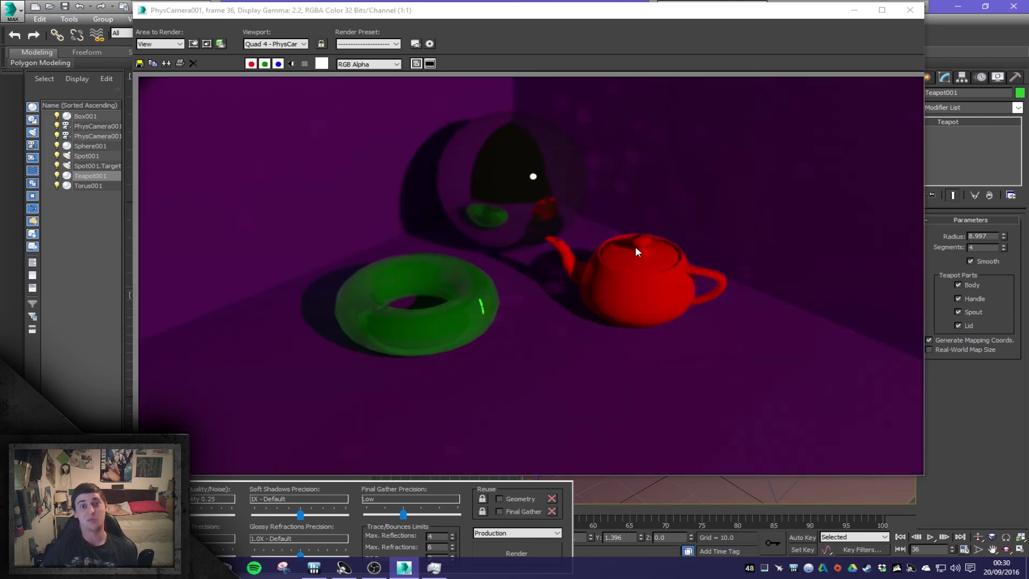
pyautogui.click(917, 14)
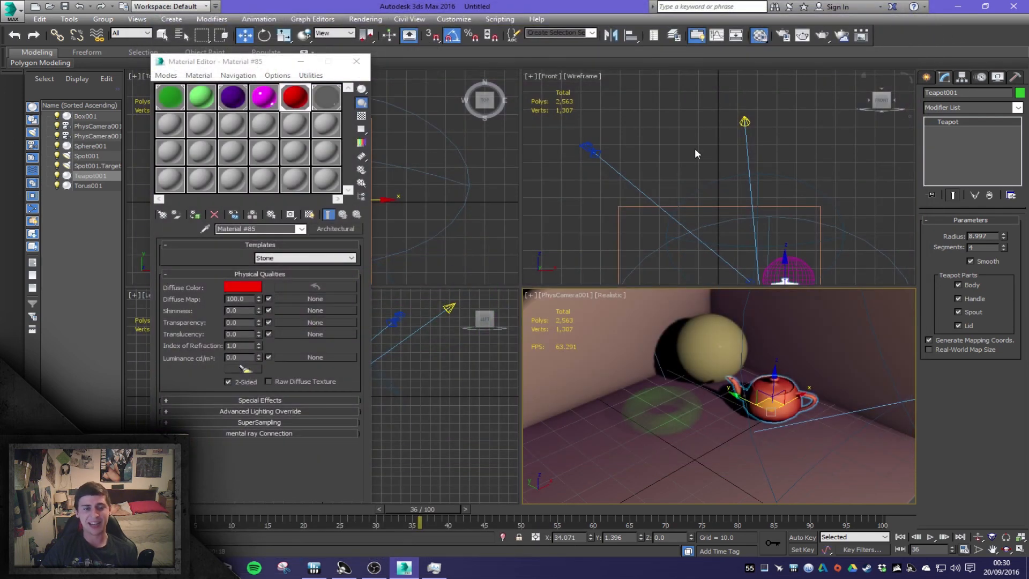
# Step: Flag the green Glass - Clear material as opaque in its mental ray connection settings
pyautogui.click(206, 98)
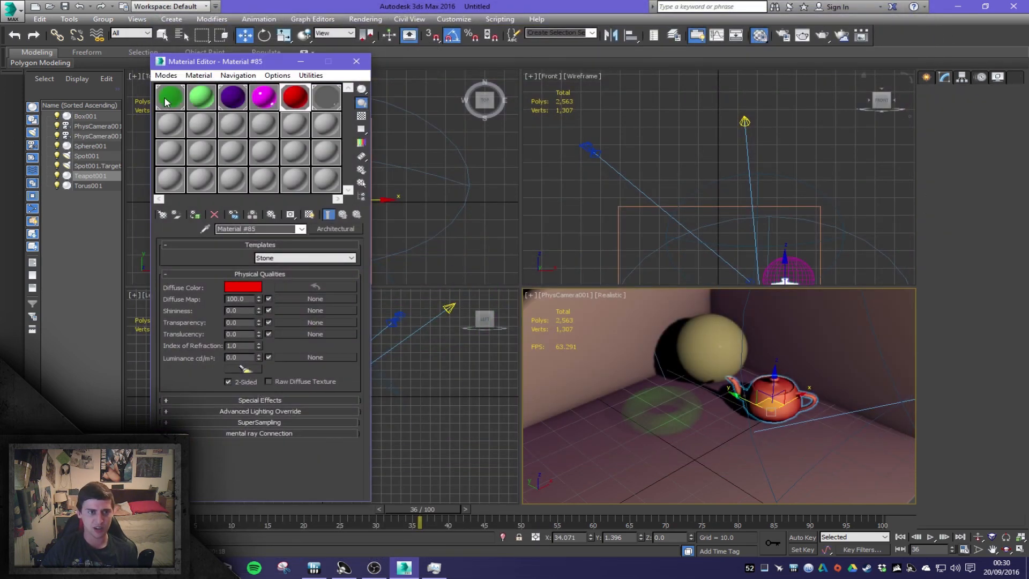
pyautogui.click(256, 399)
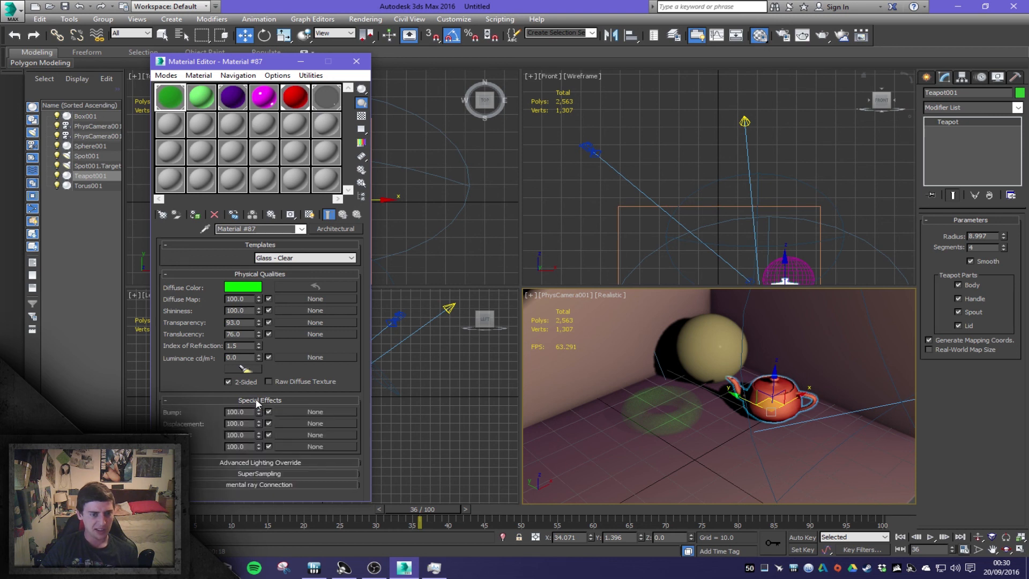
pyautogui.click(256, 400)
pyautogui.click(255, 413)
pyautogui.click(255, 412)
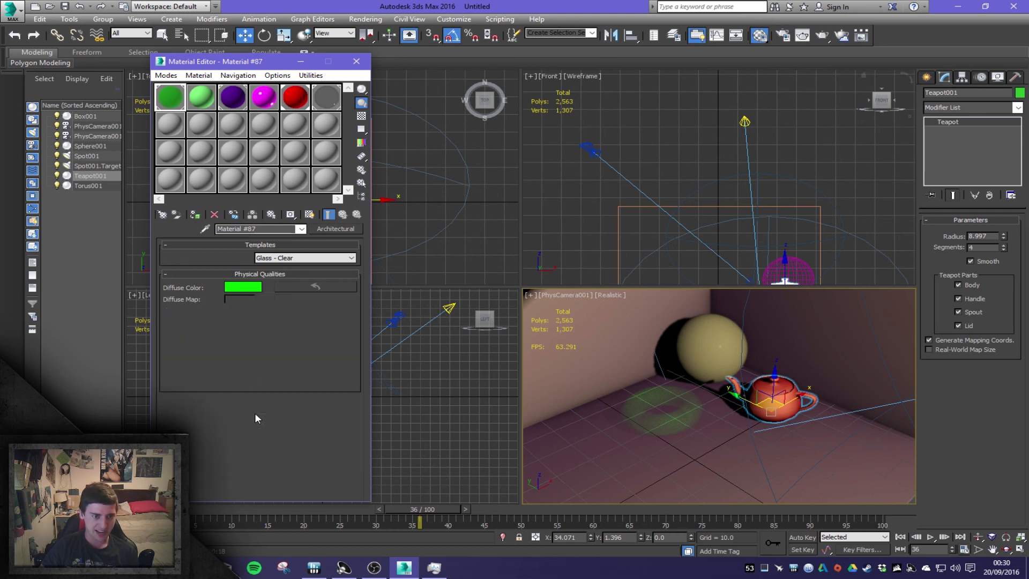
pyautogui.click(252, 421)
pyautogui.click(251, 421)
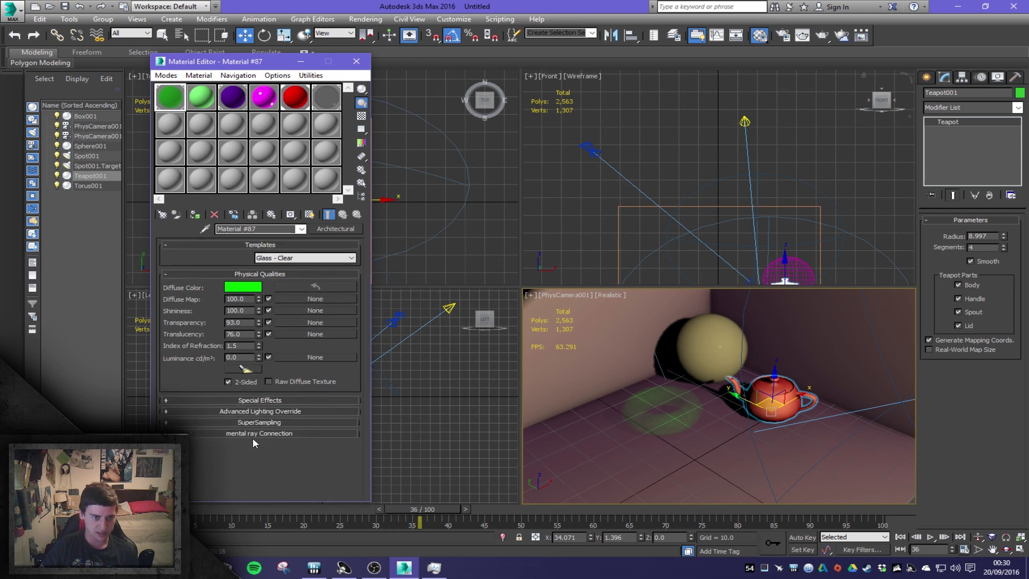
pyautogui.click(254, 433)
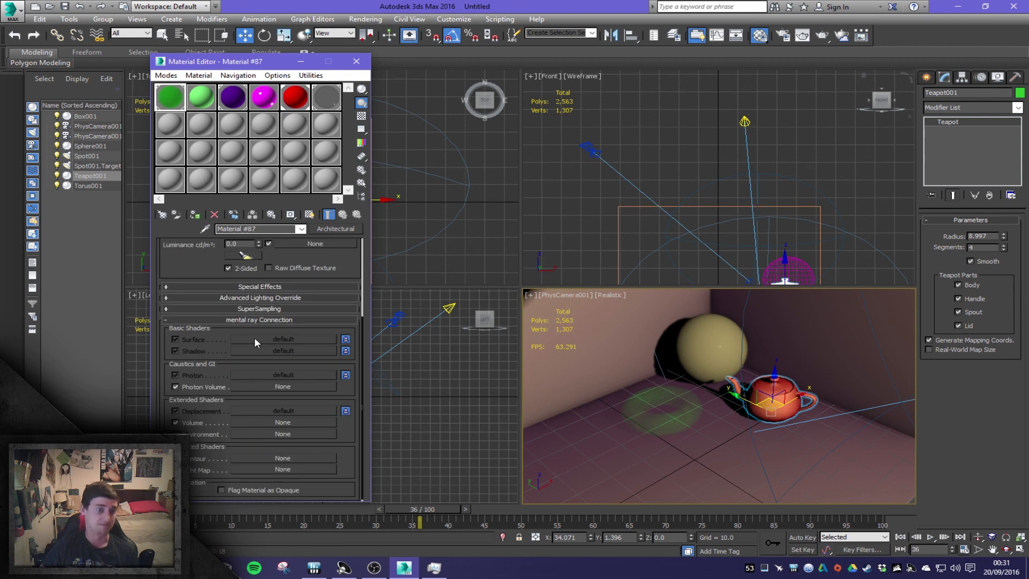
pyautogui.scroll(-1, 254, 335)
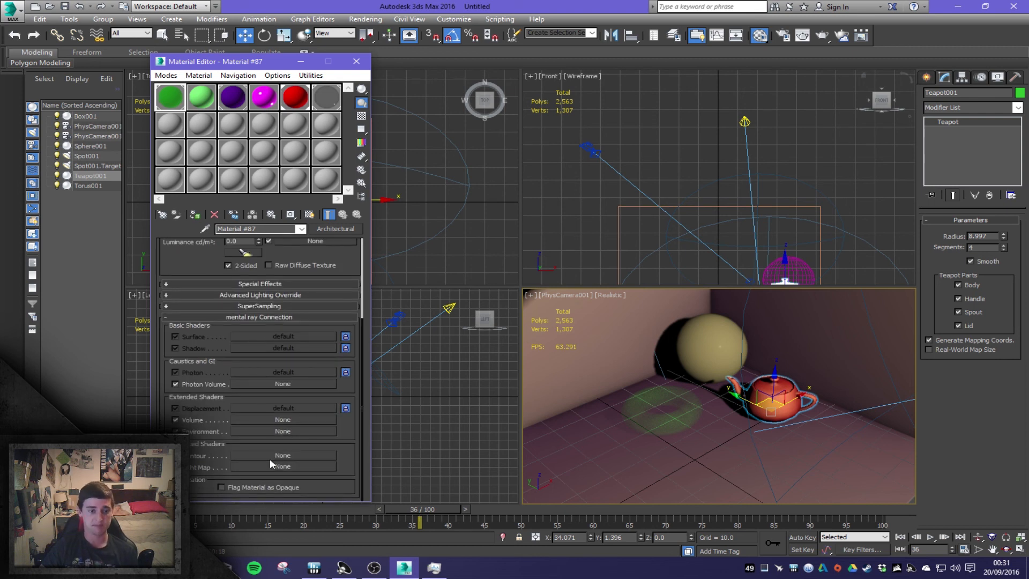
pyautogui.click(277, 488)
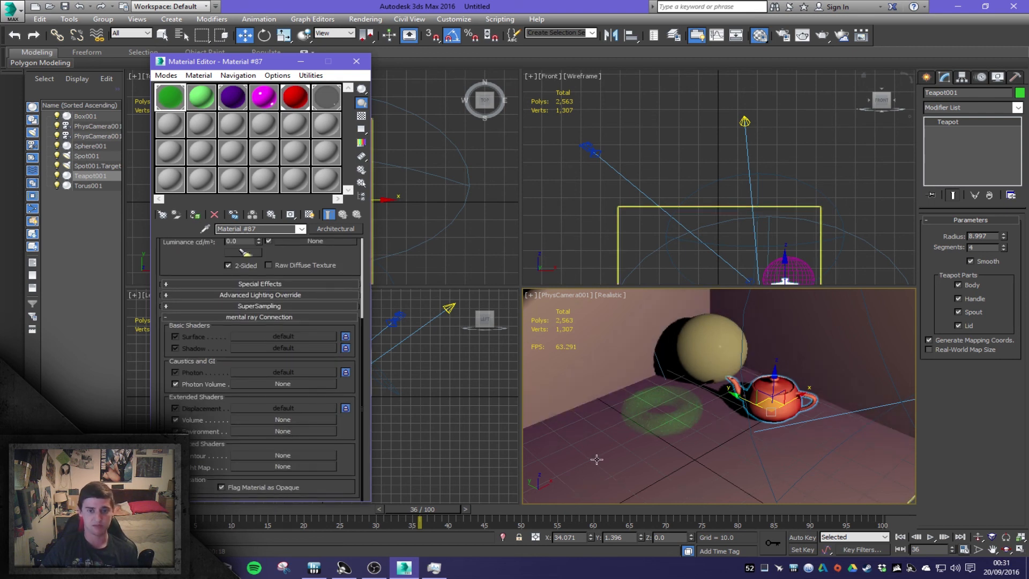
# Step: Render the physical camera view with the opaque-flagged green material and examine the torus at several magnifications
pyautogui.hotkey('shift', 'q')
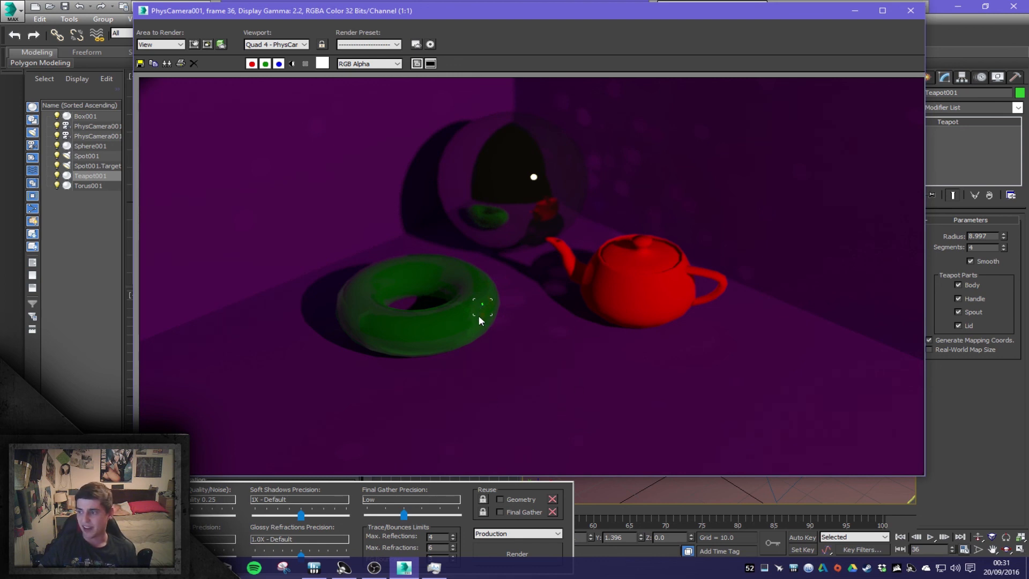
pyautogui.scroll(2, 479, 307)
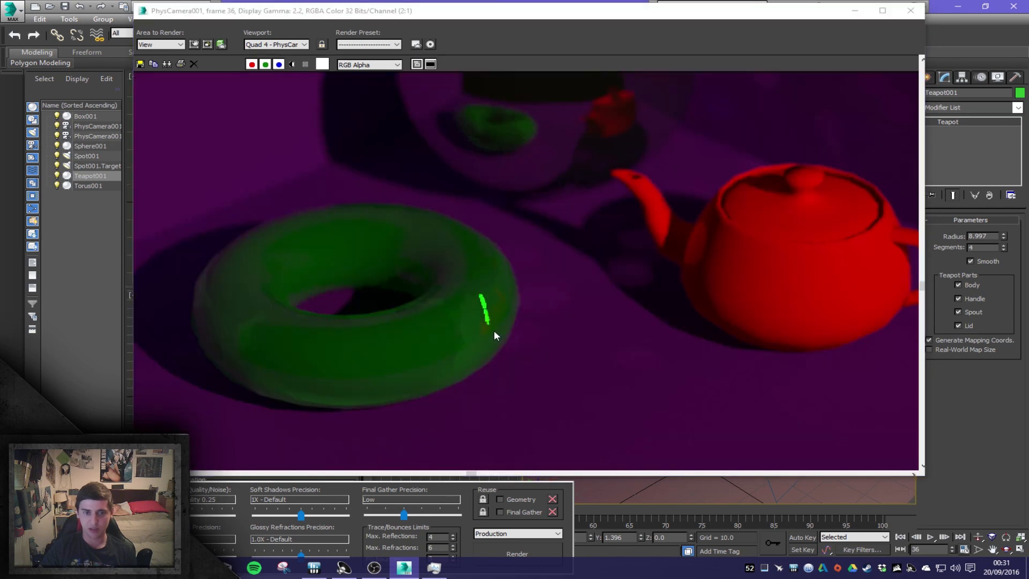
pyautogui.scroll(-2, 494, 331)
pyautogui.scroll(2, 498, 326)
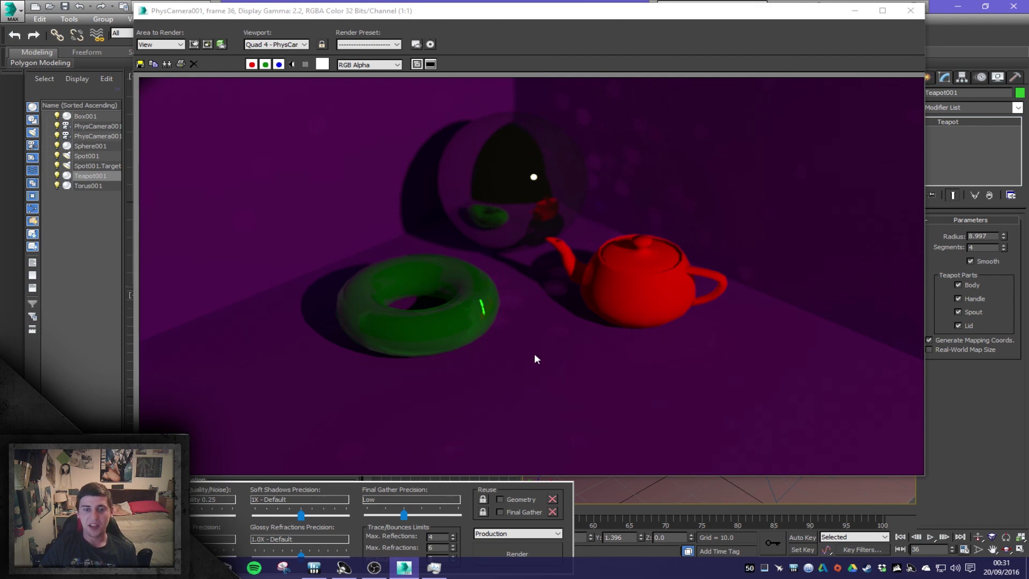
pyautogui.scroll(2, 473, 353)
pyautogui.scroll(-2, 490, 227)
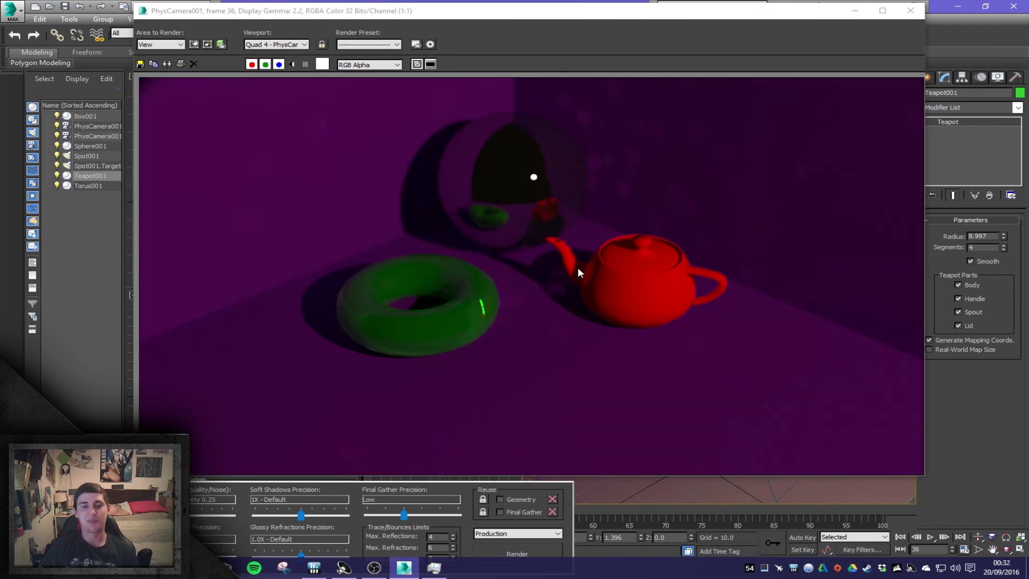
pyautogui.scroll(-2, 577, 267)
pyautogui.scroll(2, 513, 305)
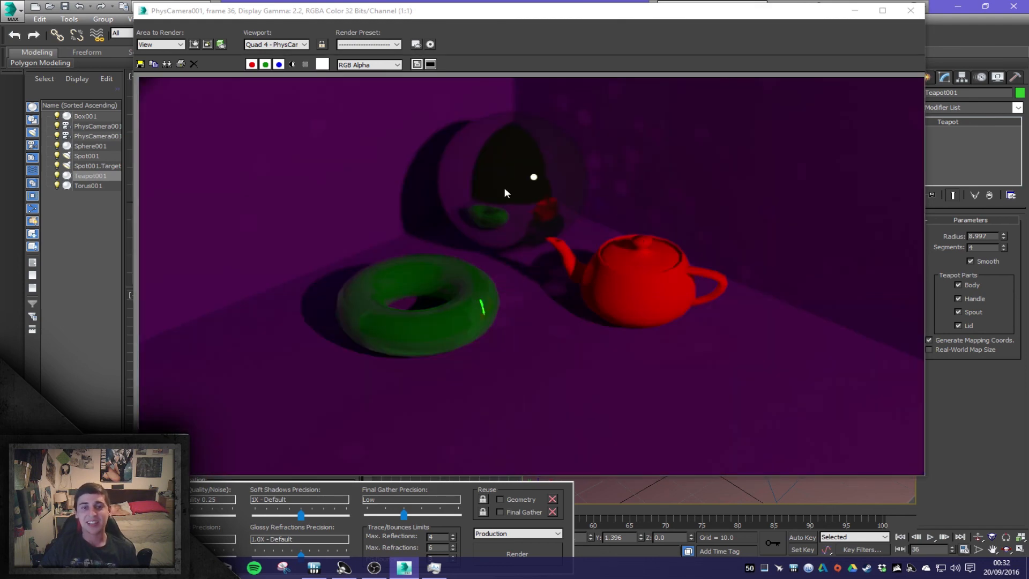